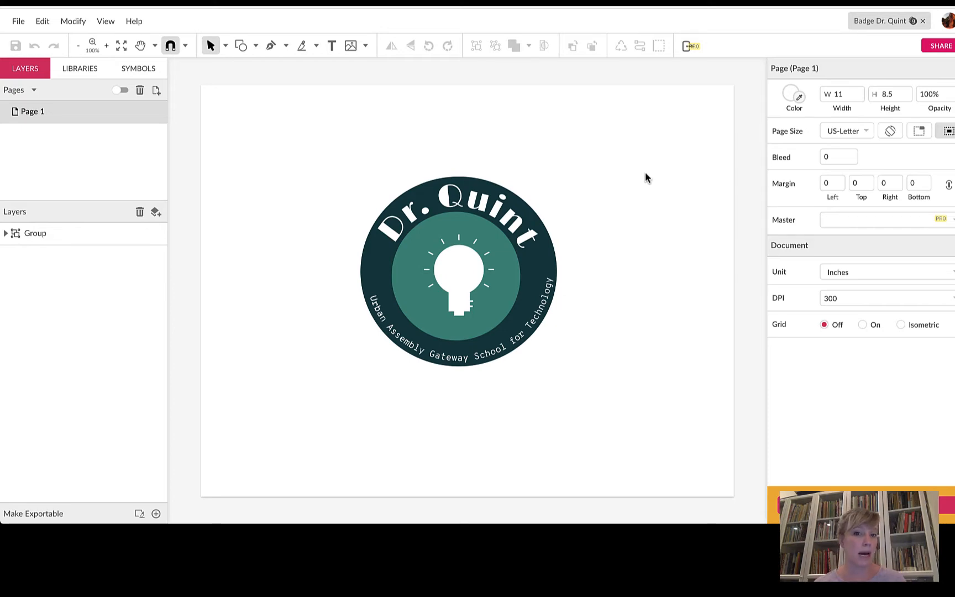
Open designer.gravit.io in a new browser tab
key(super+t)
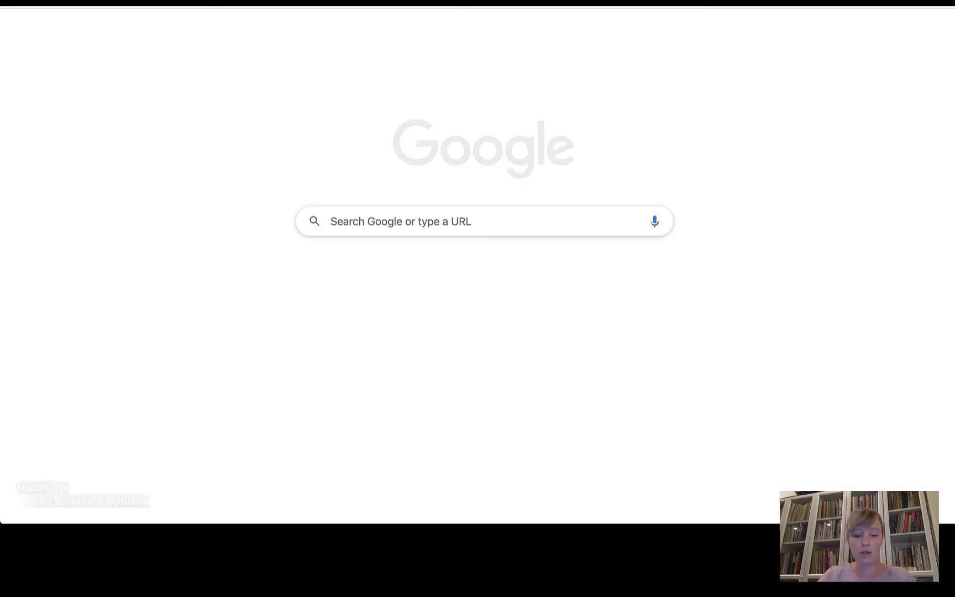
text(de)
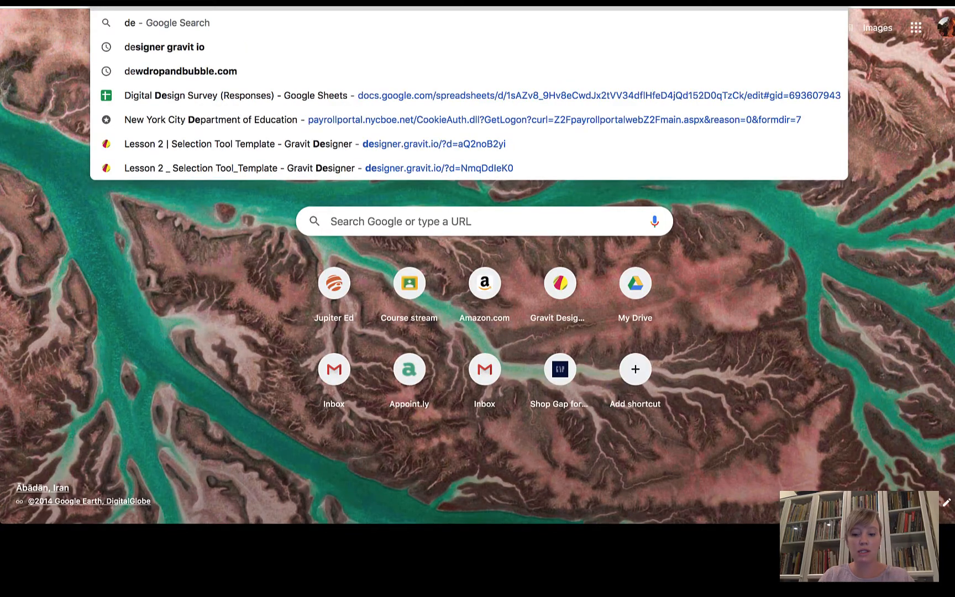
key(Return)
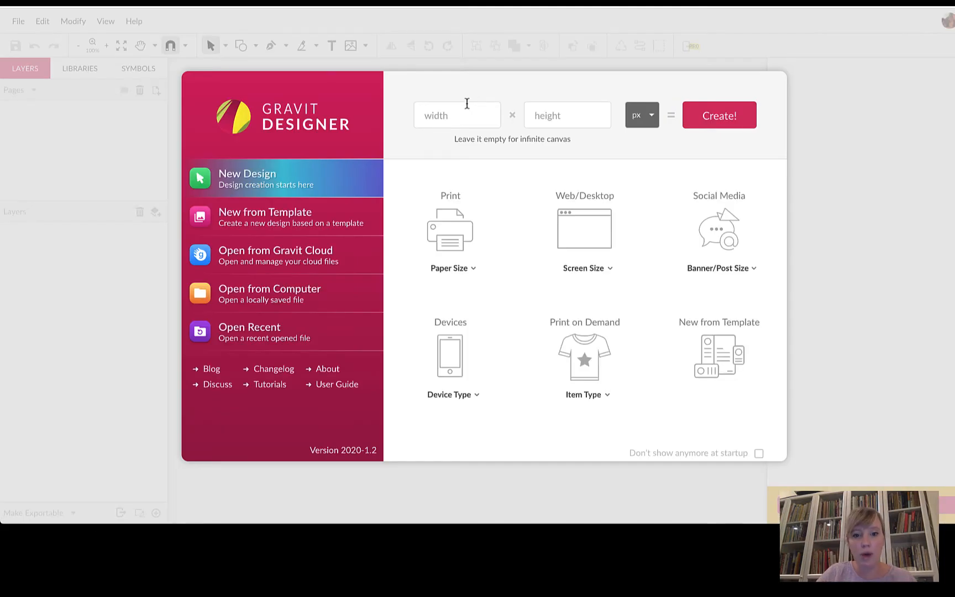
Create a new blank design 6 in wide and 6 in high
click(462, 111)
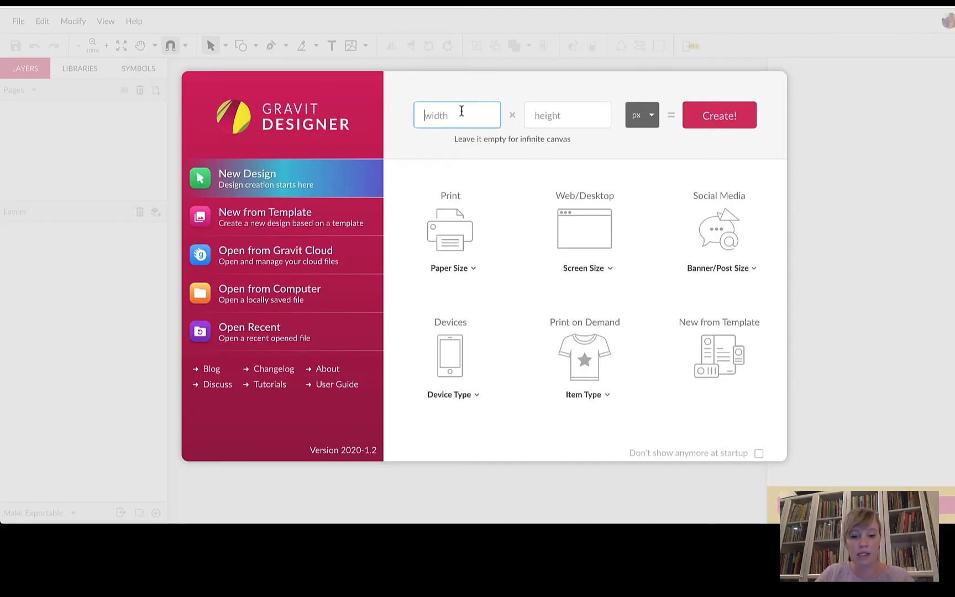
text(6)
click(566, 118)
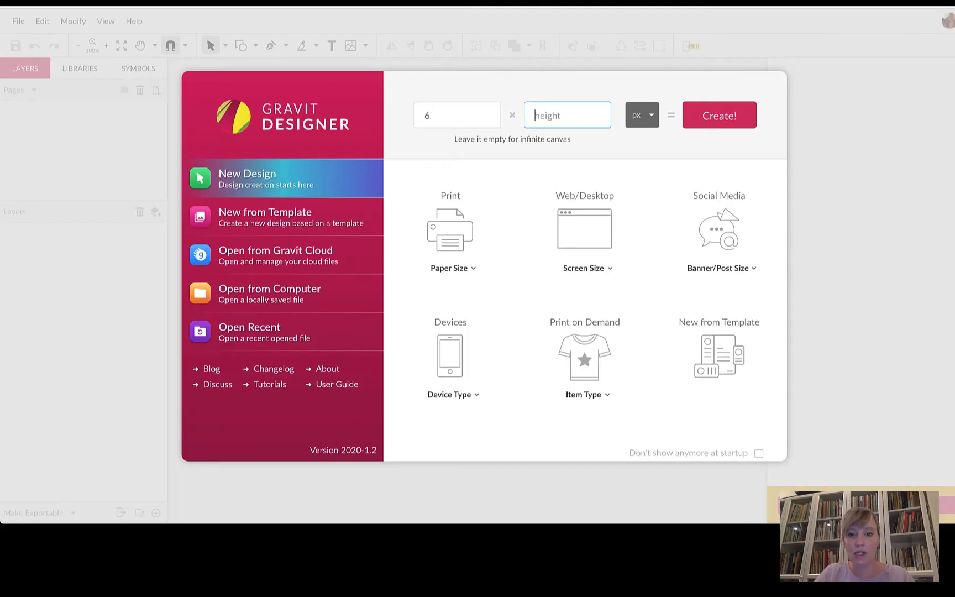
text(6)
click(648, 122)
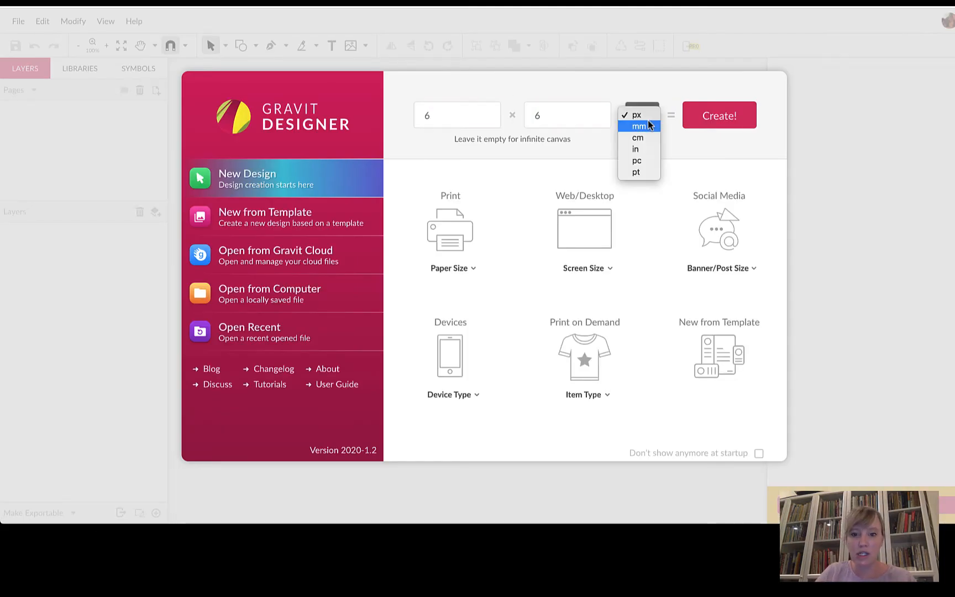
click(647, 150)
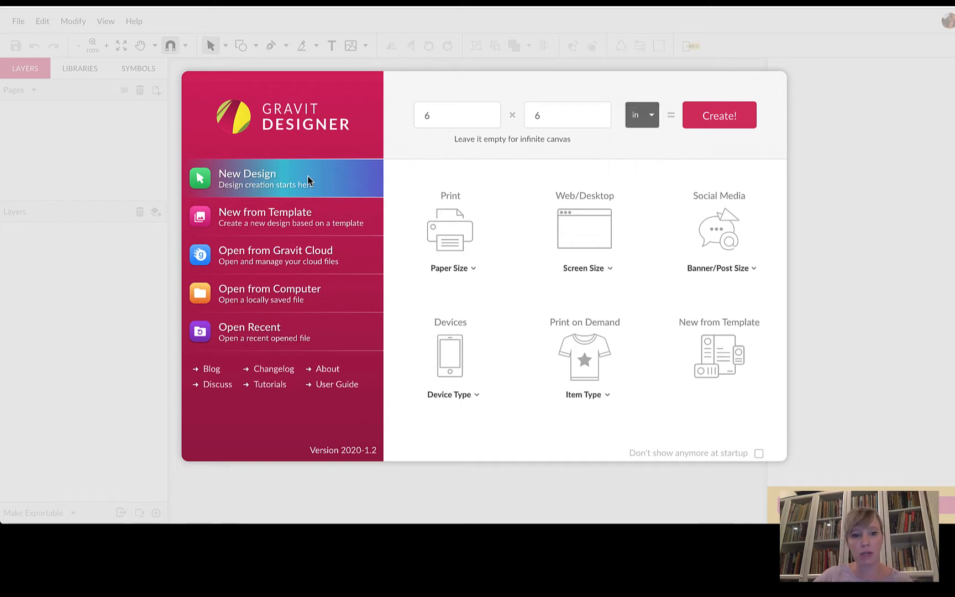
click(718, 121)
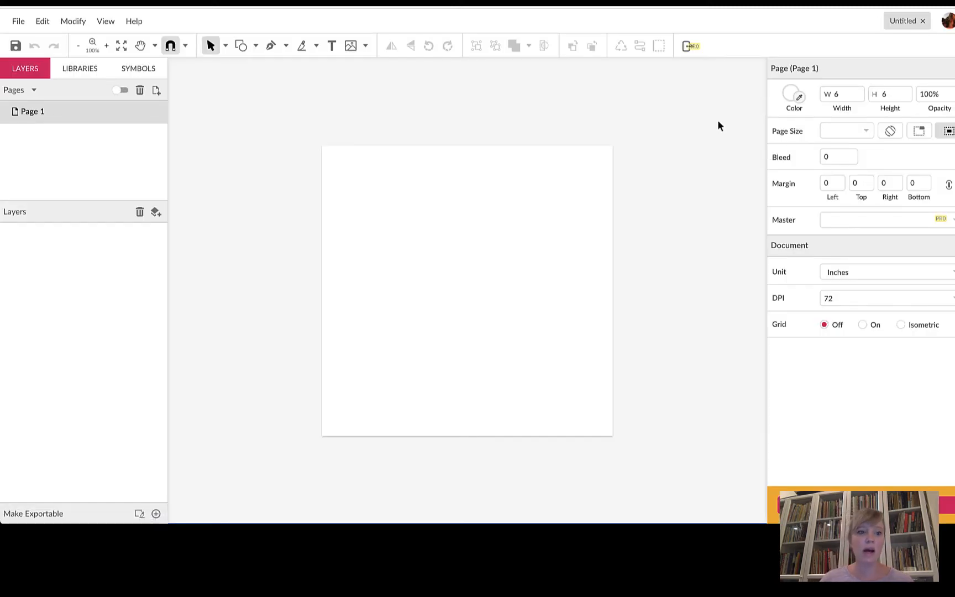
Save the design to My Cloud under the name "Badge" followed by the author's name
click(18, 21)
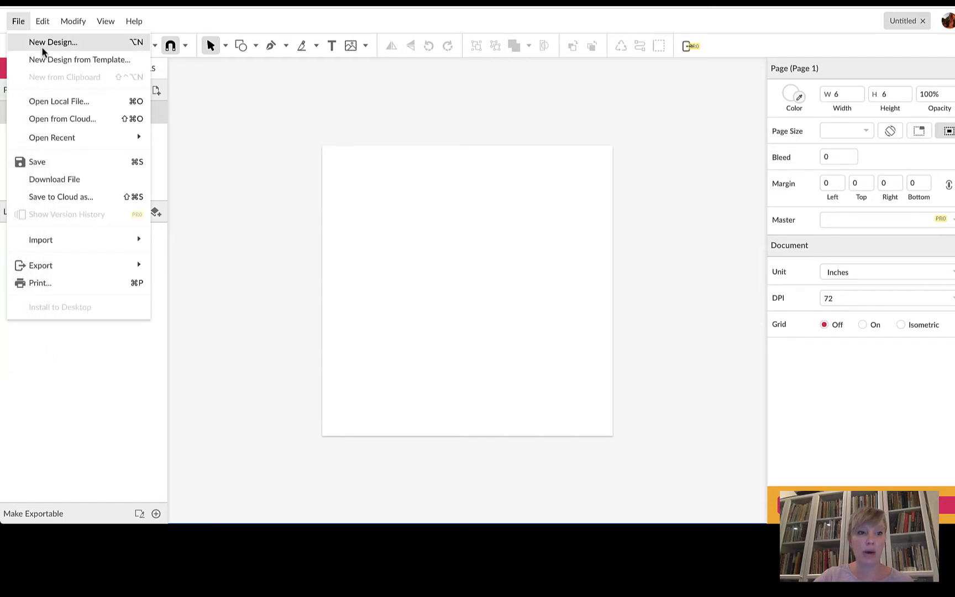
click(53, 161)
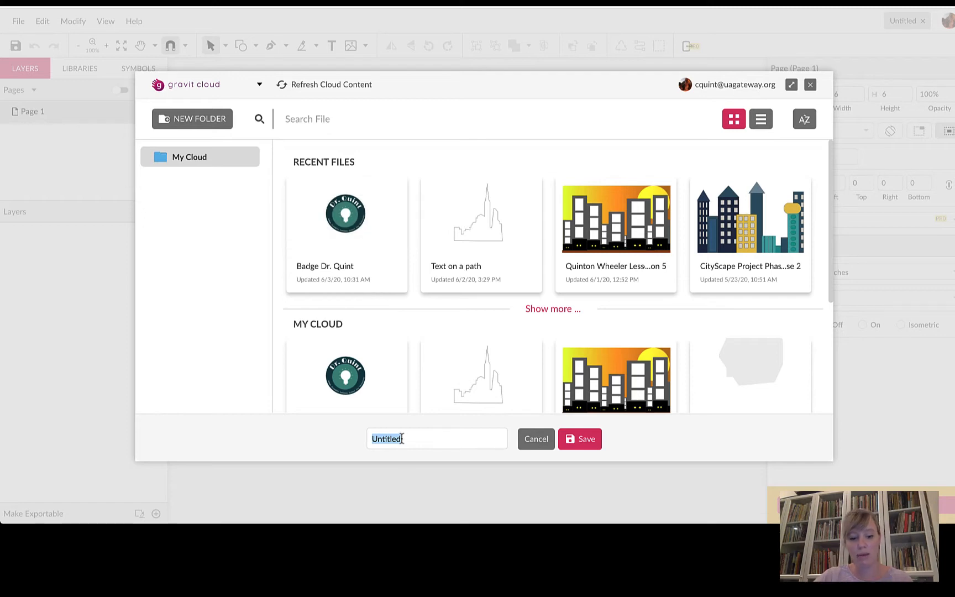
text(Badg)
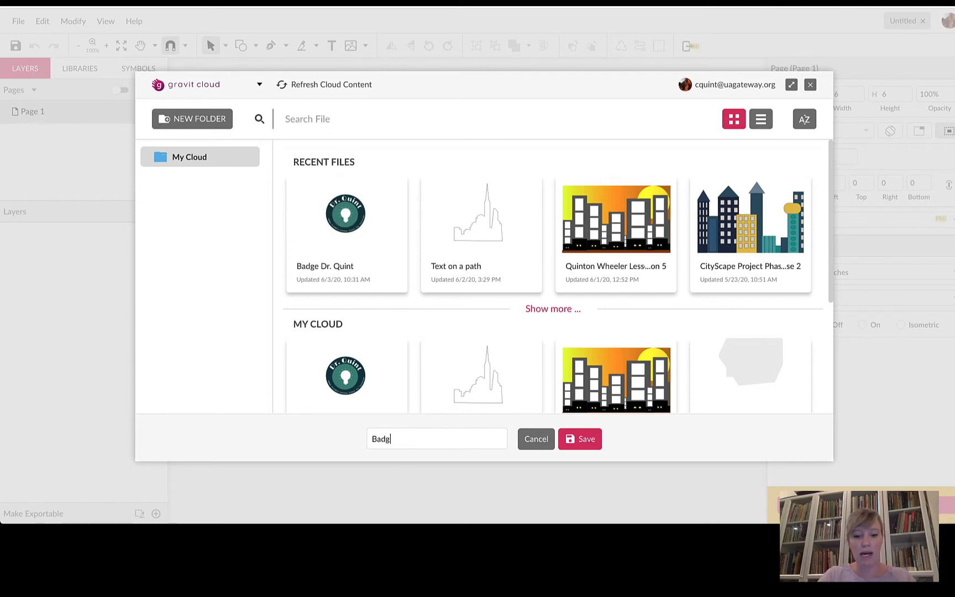
text(e Cquint)
key(Return)
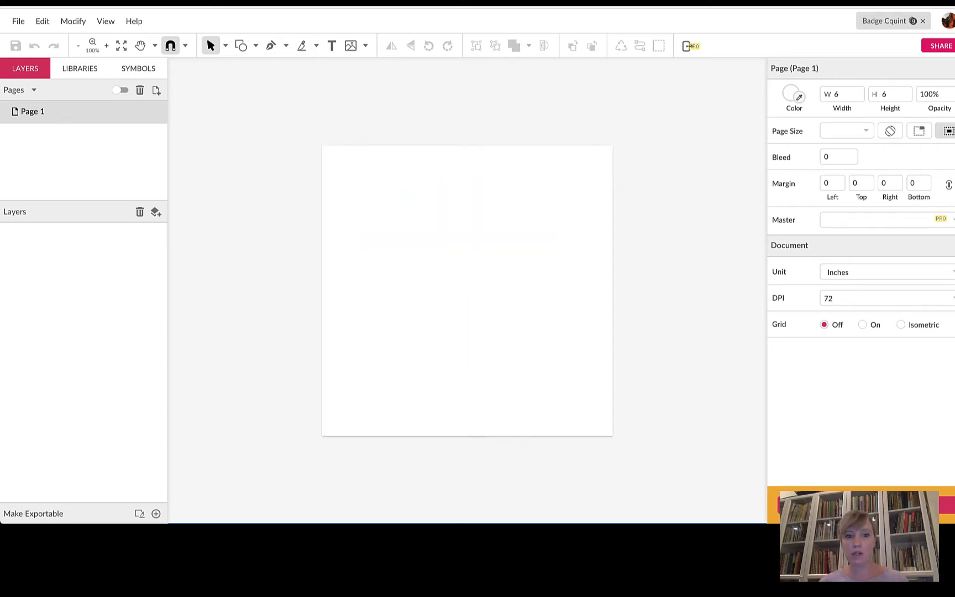
click(256, 45)
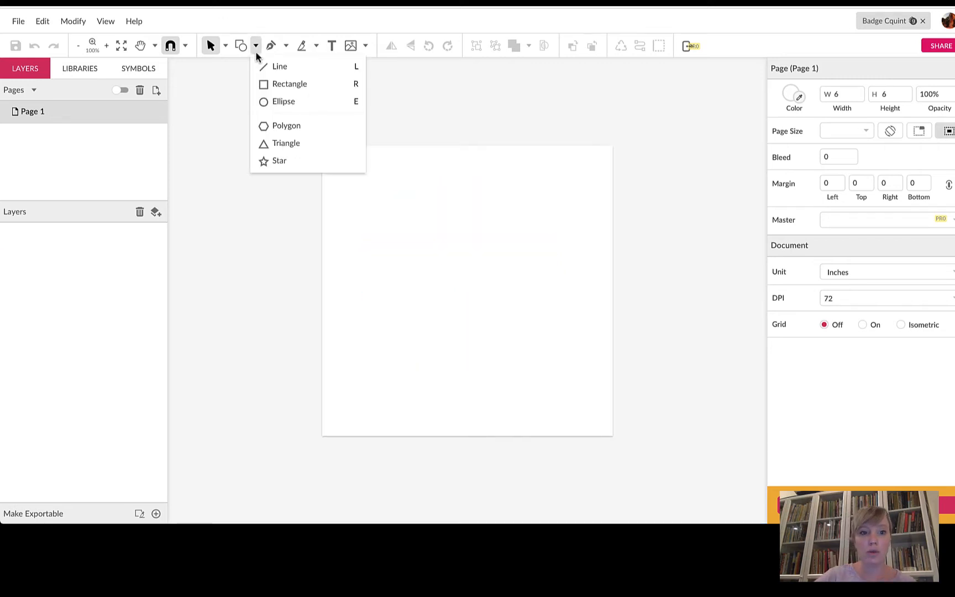
click(269, 102)
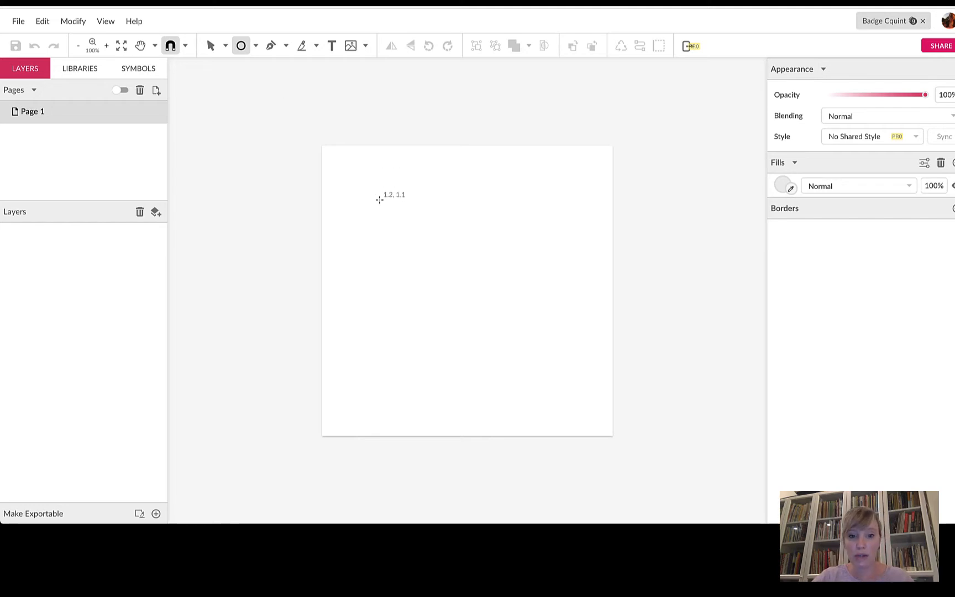
drag(379, 199, 478, 263)
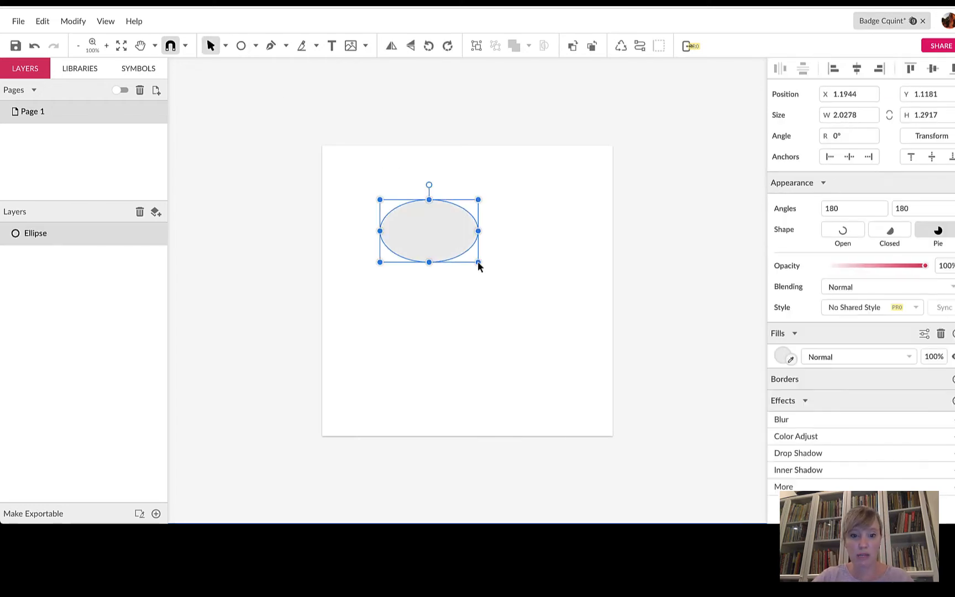
key(Delete)
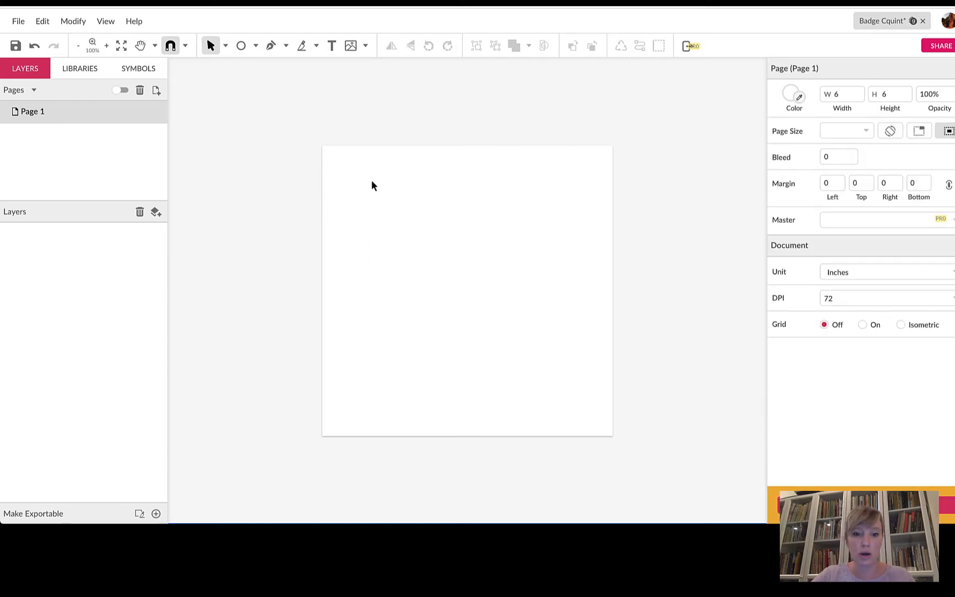
Draw a large ellipse, resize it to about 5.57 by 5.06 in and position it near the middle of the page
click(241, 45)
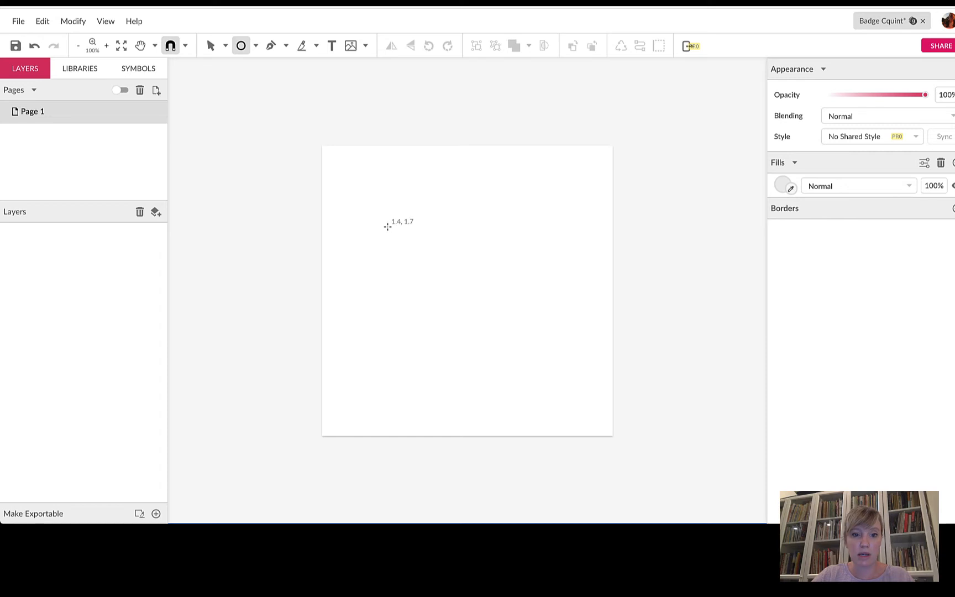
mouse_move(387, 227)
mouse_down()
mouse_move(576, 412)
mouse_move(614, 424)
mouse_up()
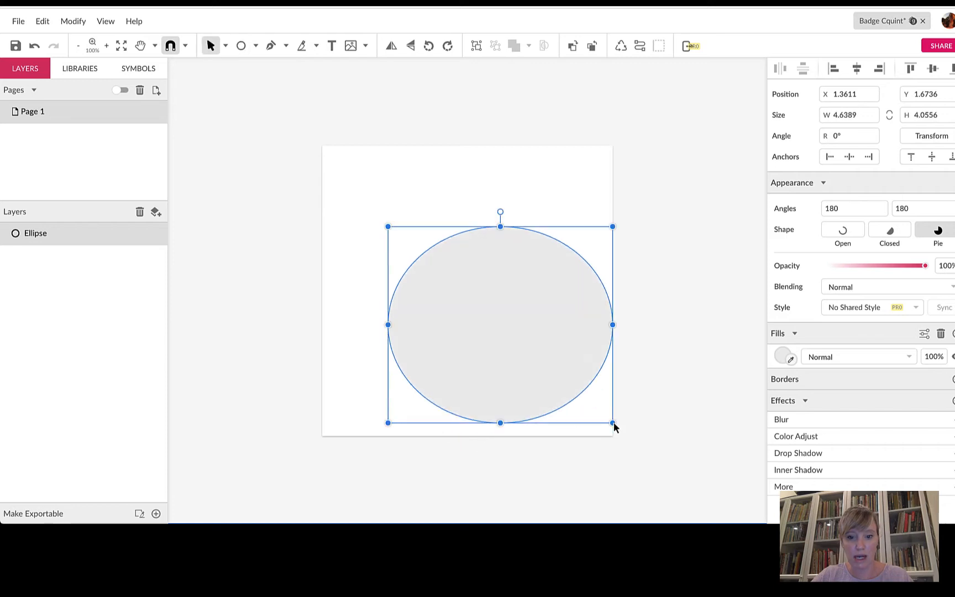
click(209, 44)
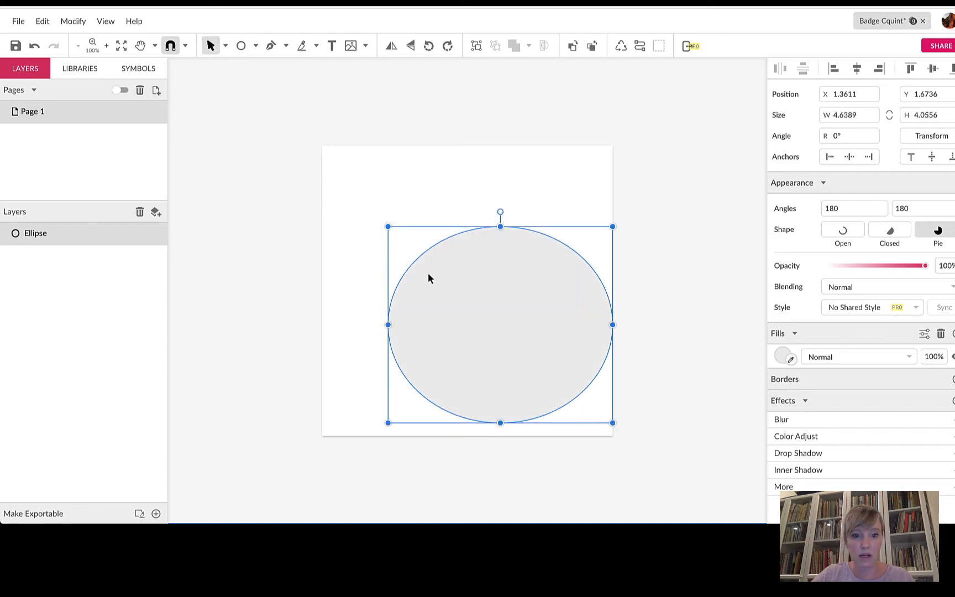
drag(428, 276, 385, 213)
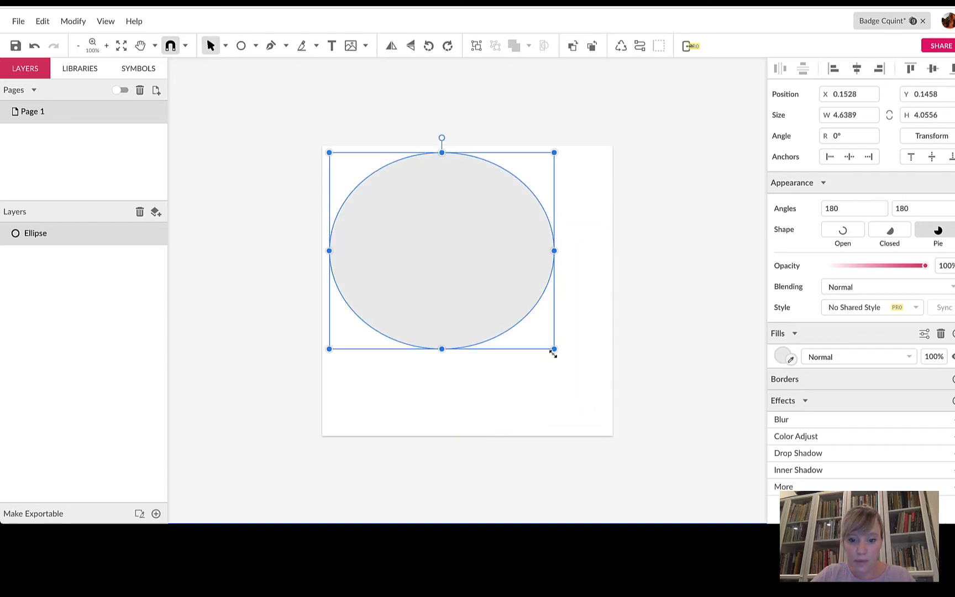
drag(554, 349, 599, 396)
drag(542, 355, 542, 368)
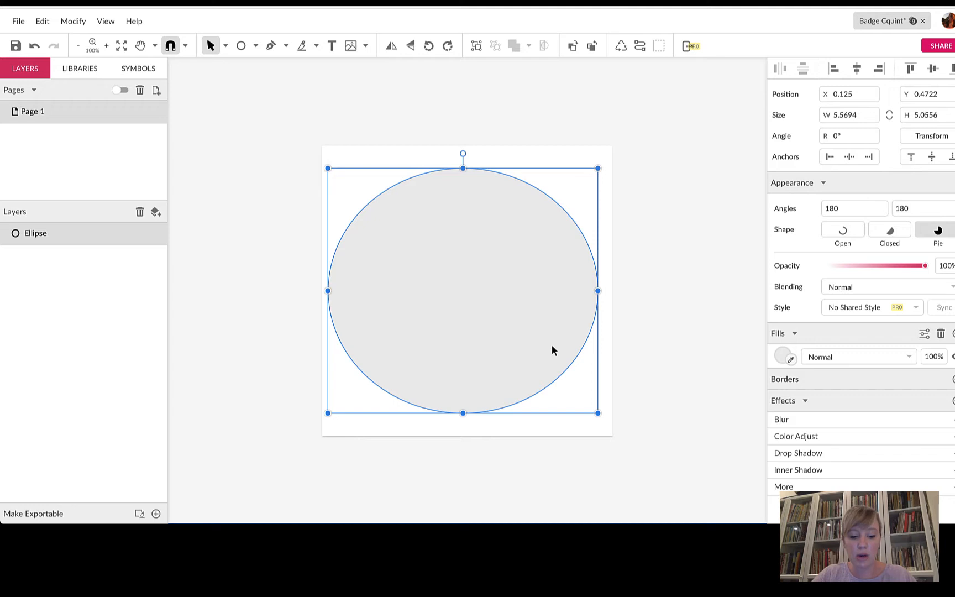
Duplicate the large ellipse and shrink the copy to about 4.14 by 3.76 in inside the original
key(ctrl+d)
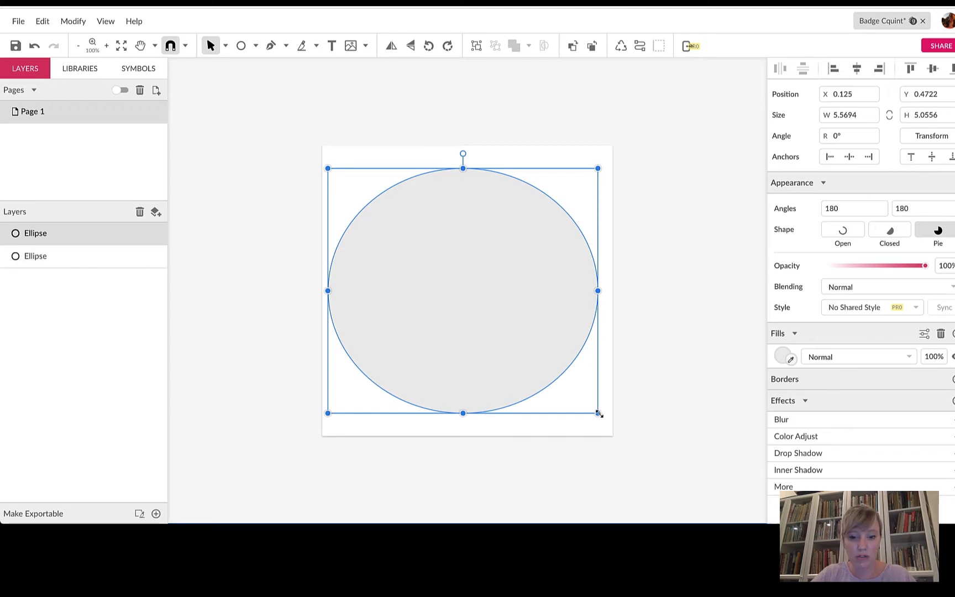
drag(598, 412, 532, 345)
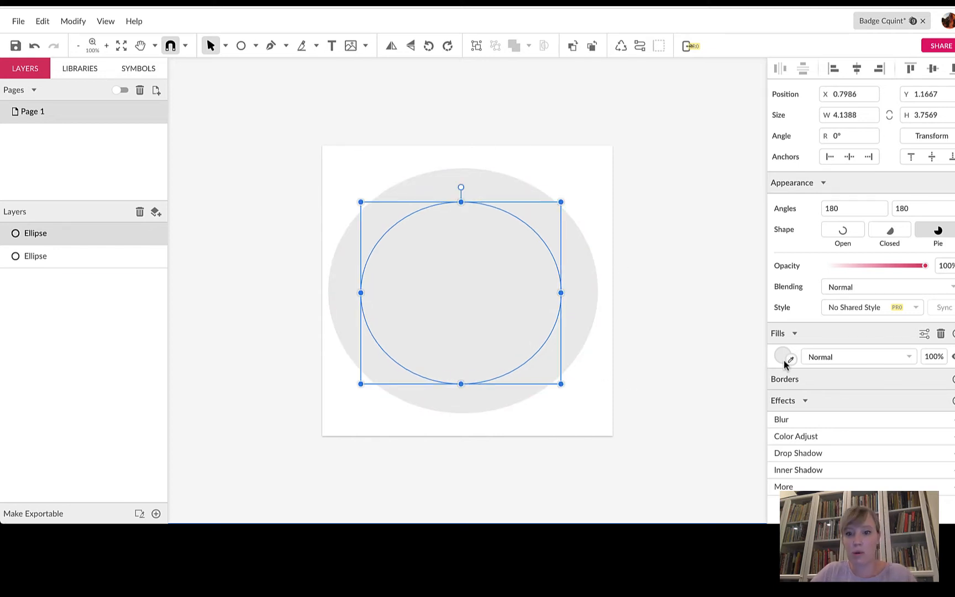
Open the Coolors website in a new browser tab and start its palette generator
key(super+t)
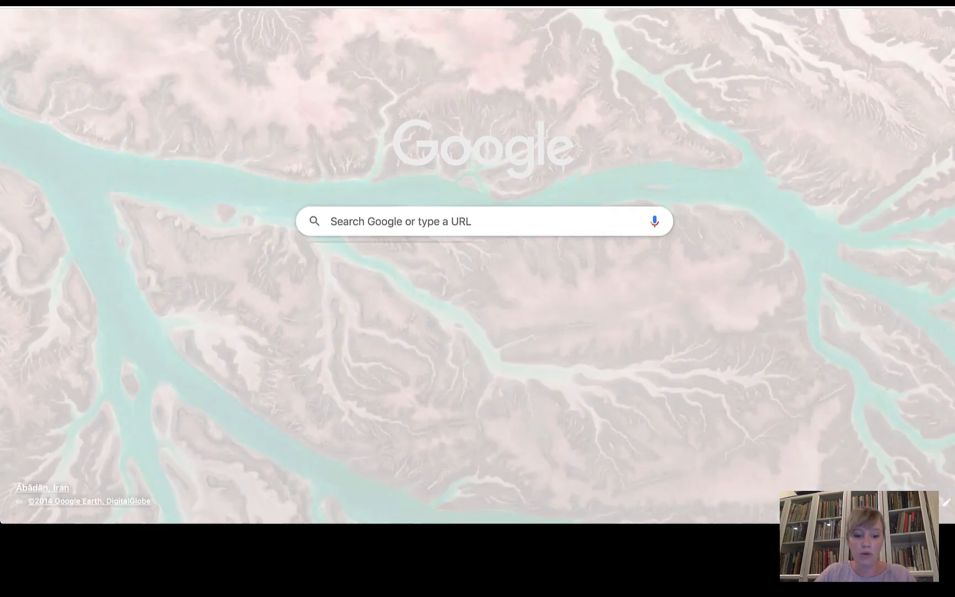
text(collors.co)
key(Return)
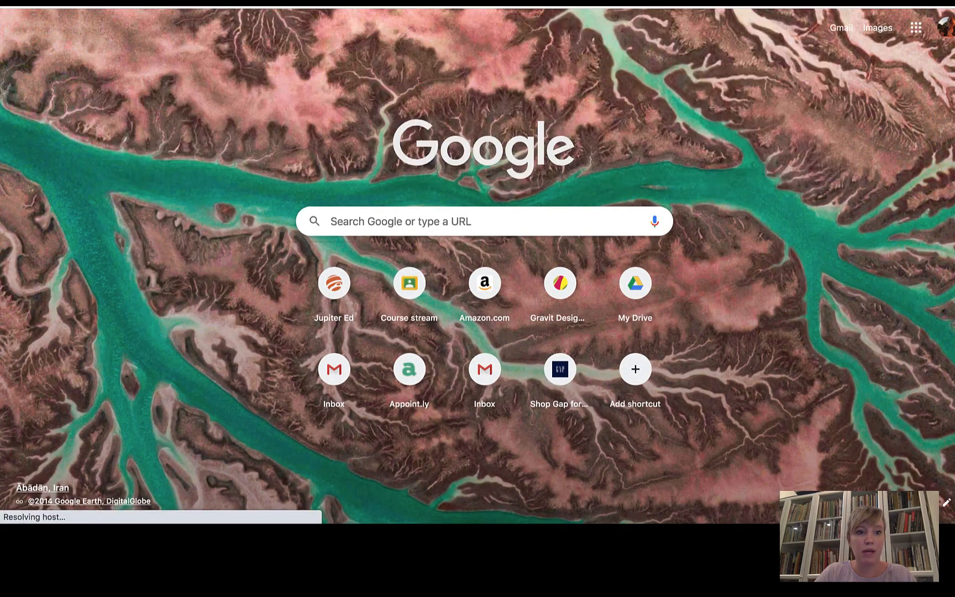
text(cool)
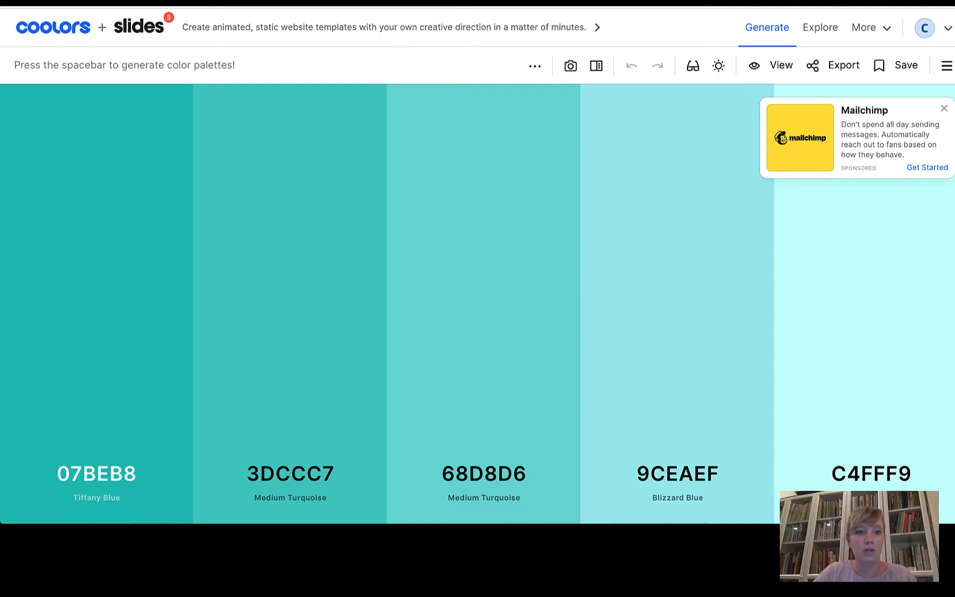
key(BackSpace)
key(Return)
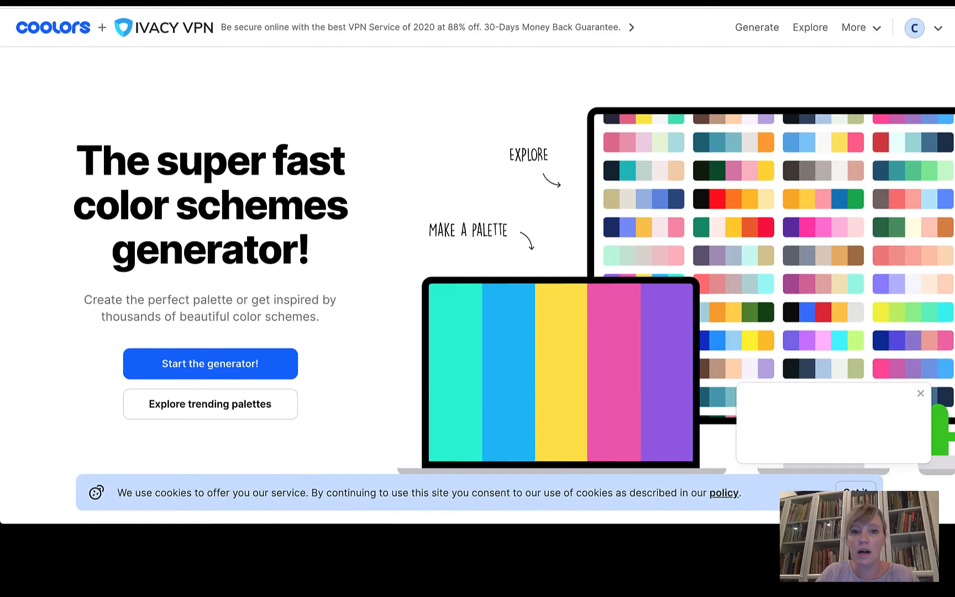
click(227, 370)
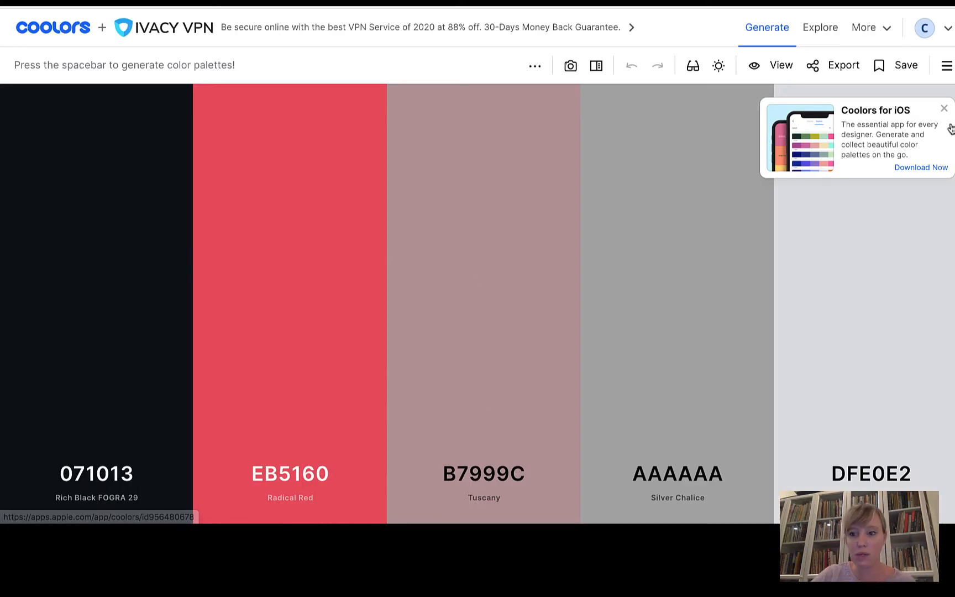
Dismiss the Coolors for iOS notice and generate several palettes, locking the Asparagus 92AA83 color before generating the last ones
click(944, 109)
key(space)
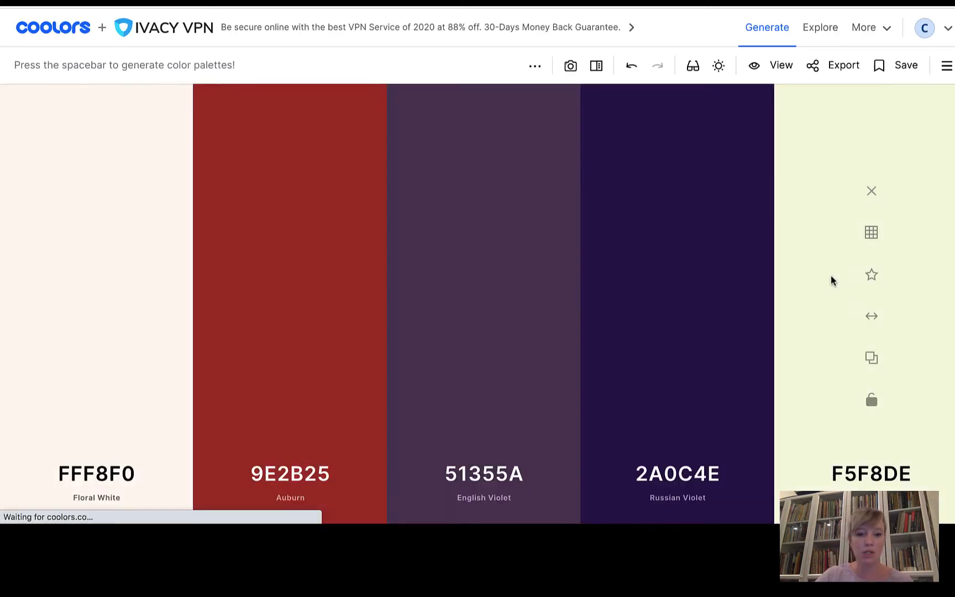
key(space)
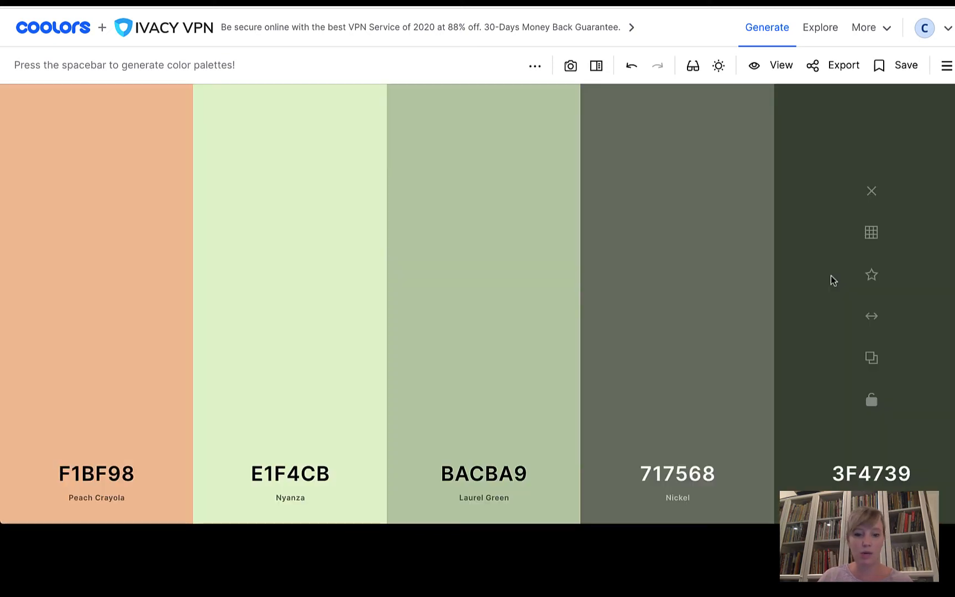
key(space)
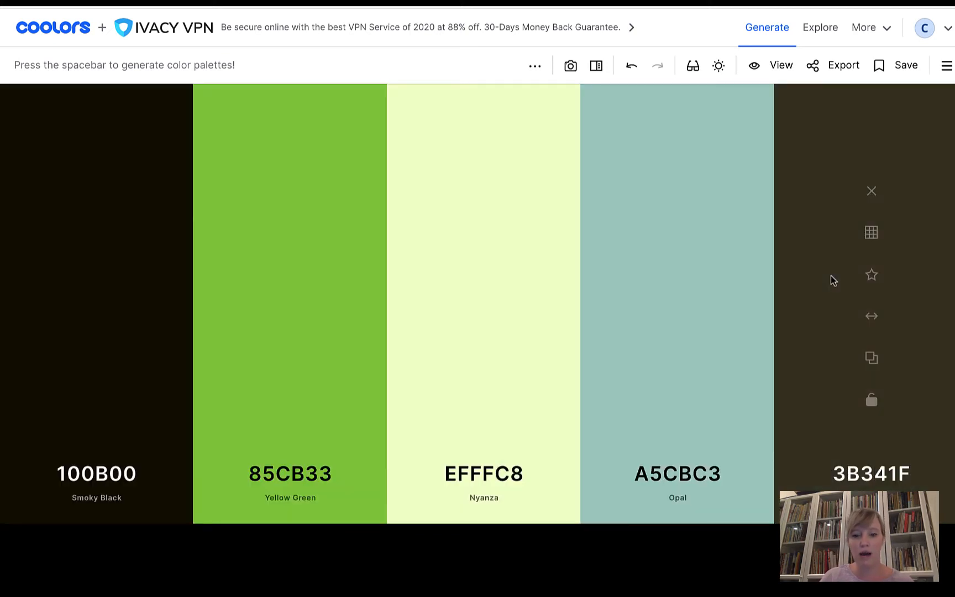
key(space)
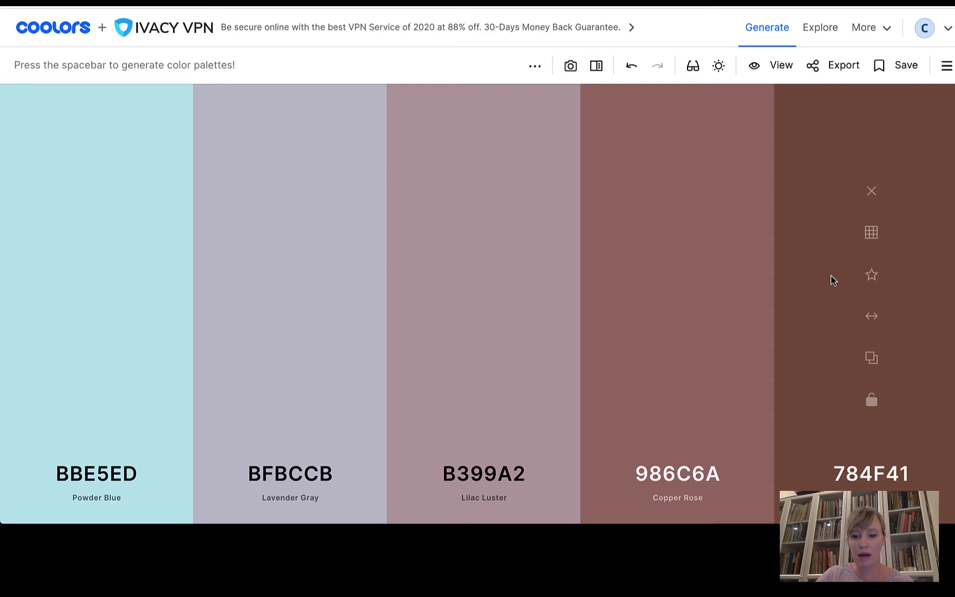
key(space)
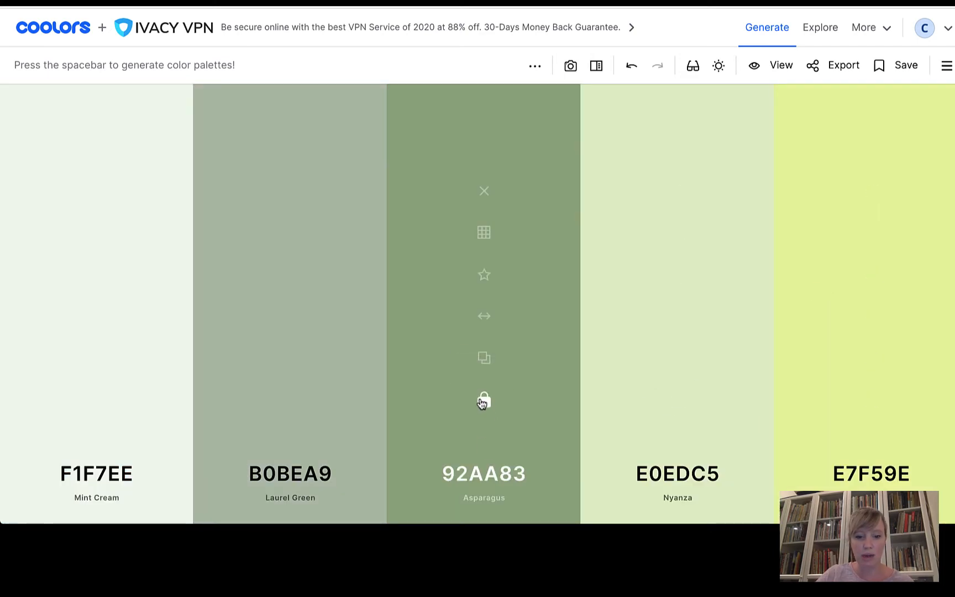
key(space)
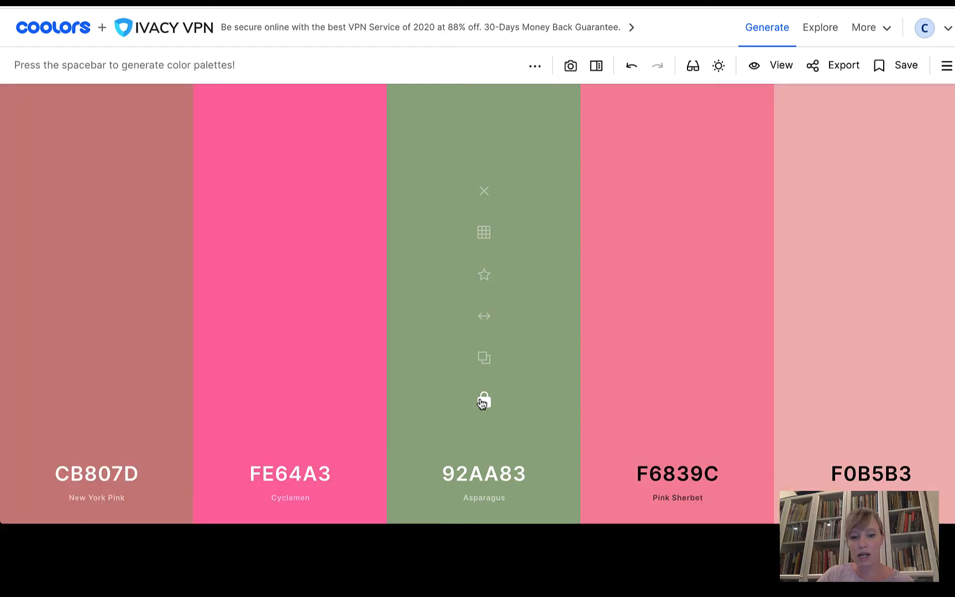
key(space)
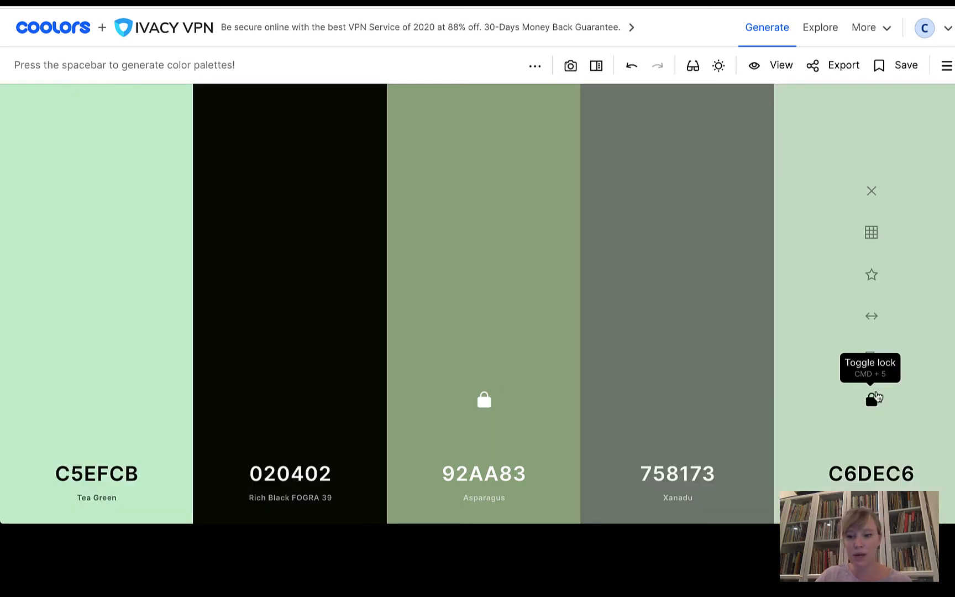
Lock the pale green C6DEC6 color, unlock Asparagus 92AA83, and regenerate the other palette colors
click(871, 400)
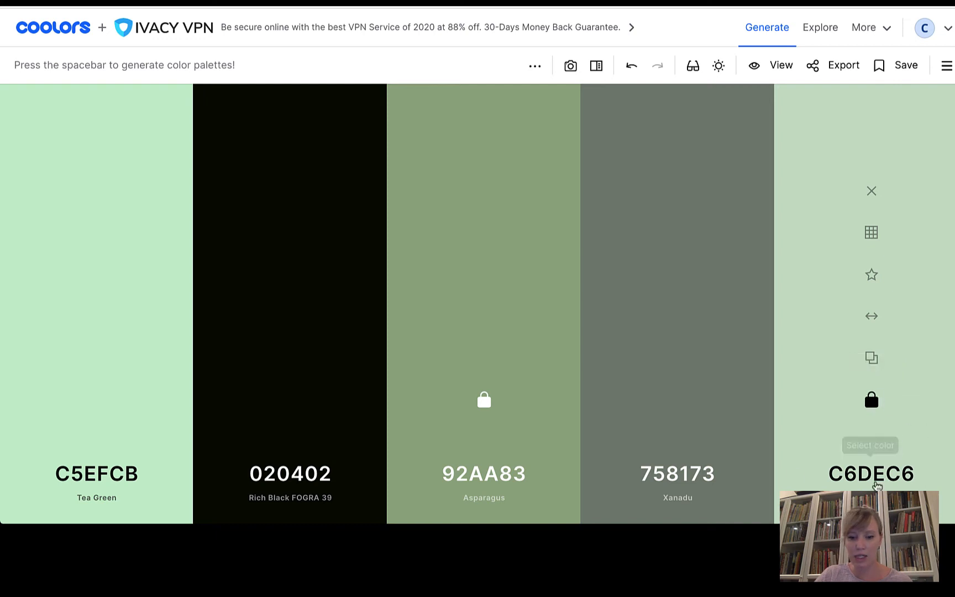
click(485, 402)
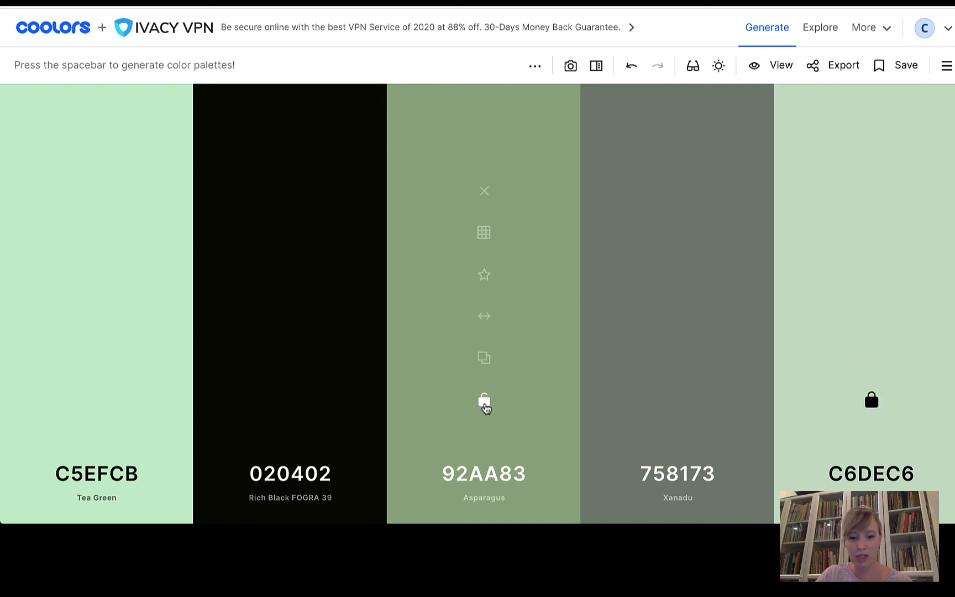
key(space)
key(space)
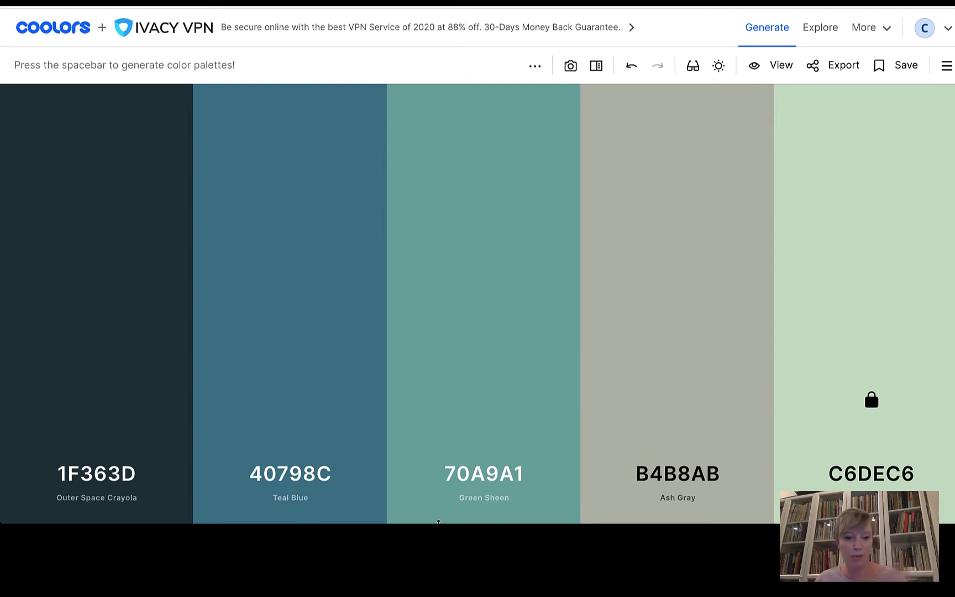
Copy hex code 1F363D from the Coolors palette and apply it as the large outer ellipse's fill in Gravit Designer
mouse_move(1, 439)
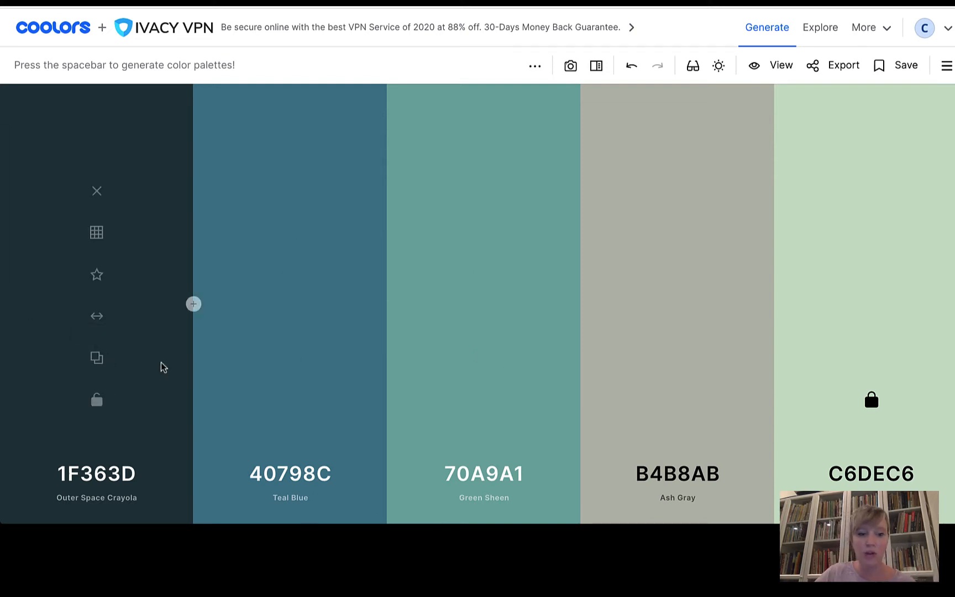
mouse_move(801, 335)
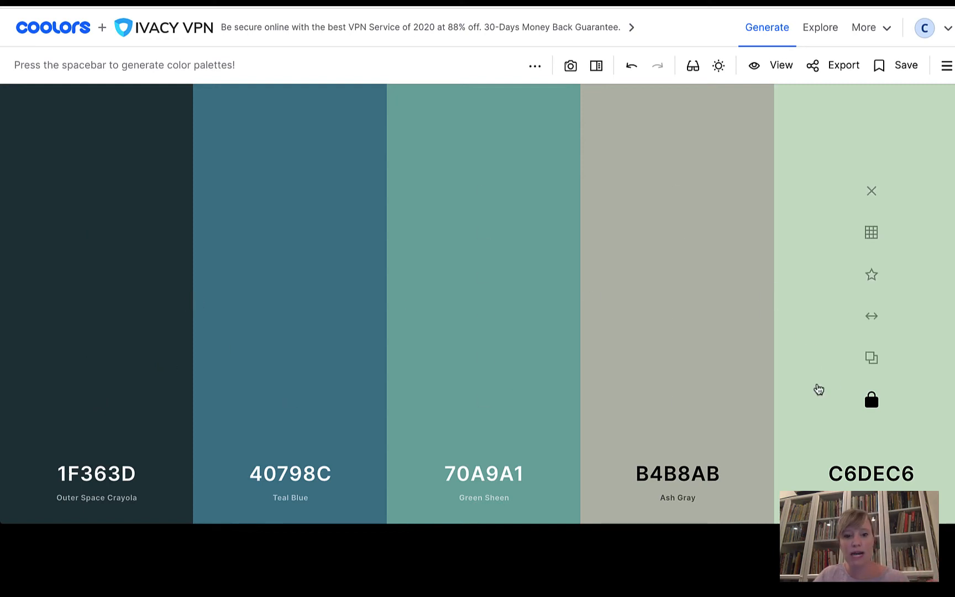
mouse_move(320, 395)
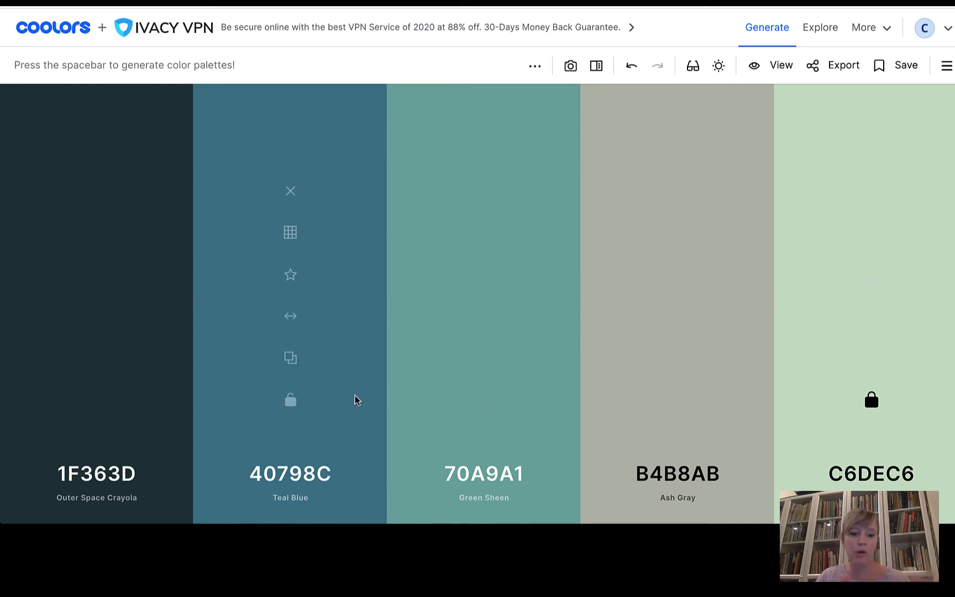
click(104, 486)
key(ctrl+c)
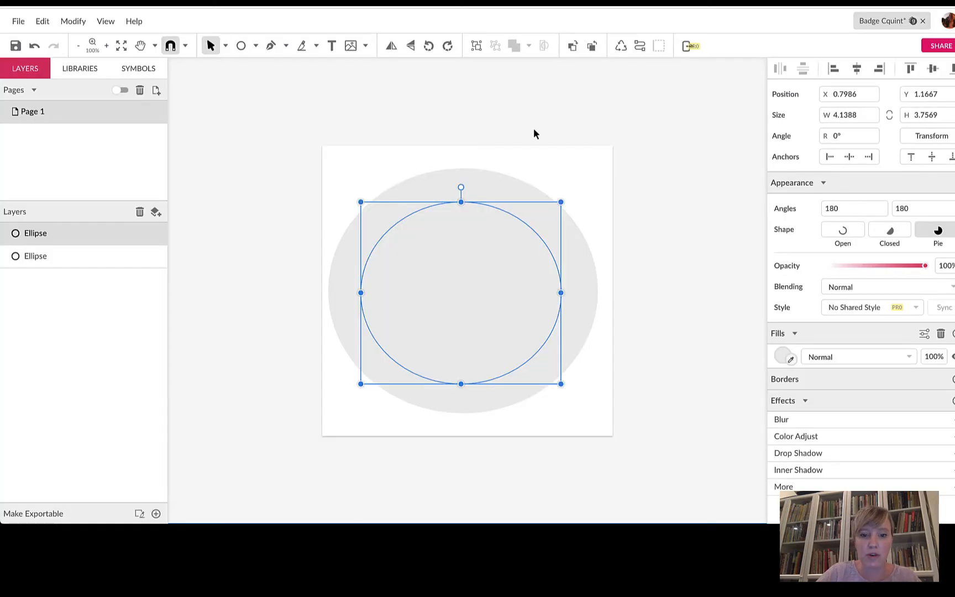
click(484, 179)
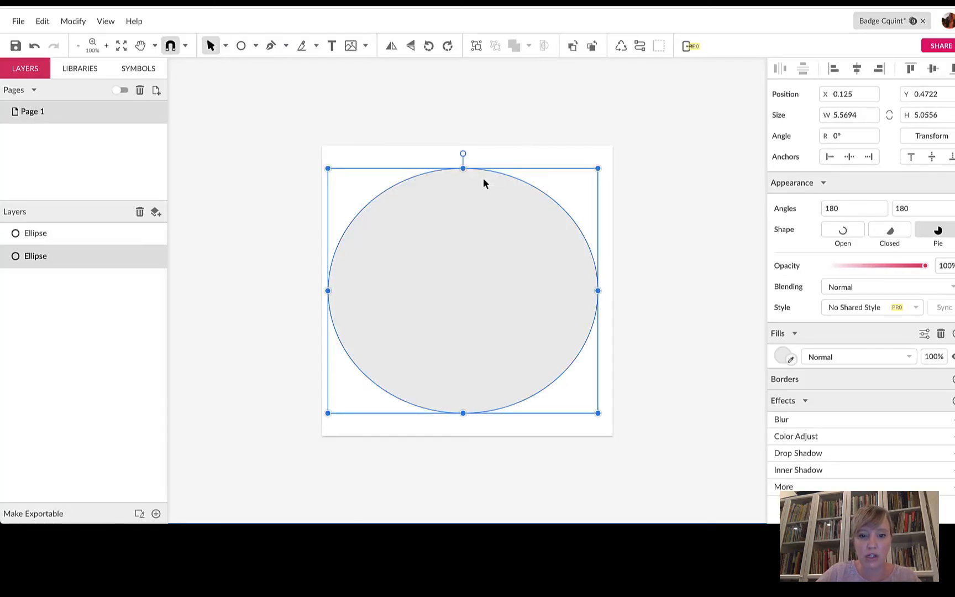
click(790, 359)
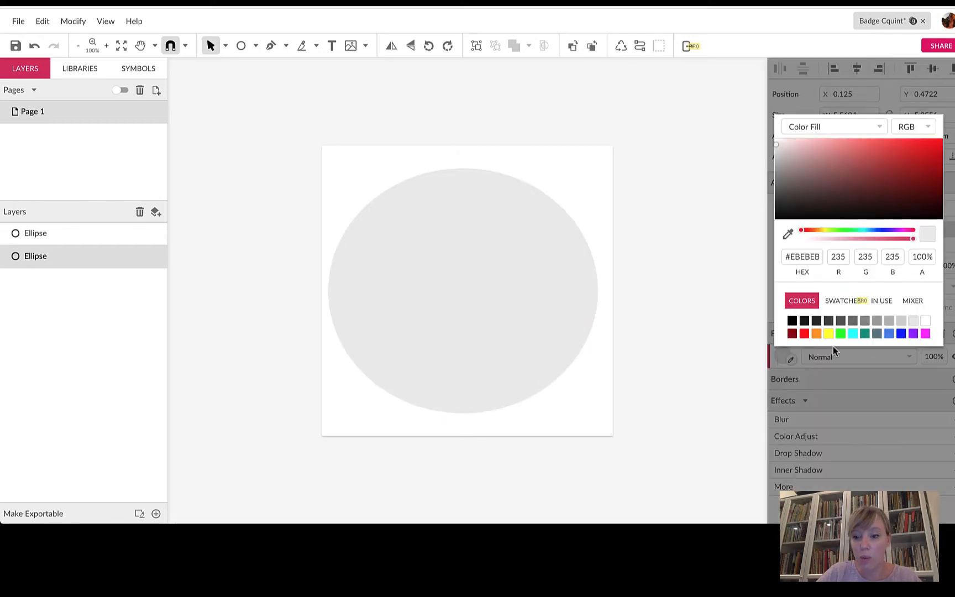
click(821, 259)
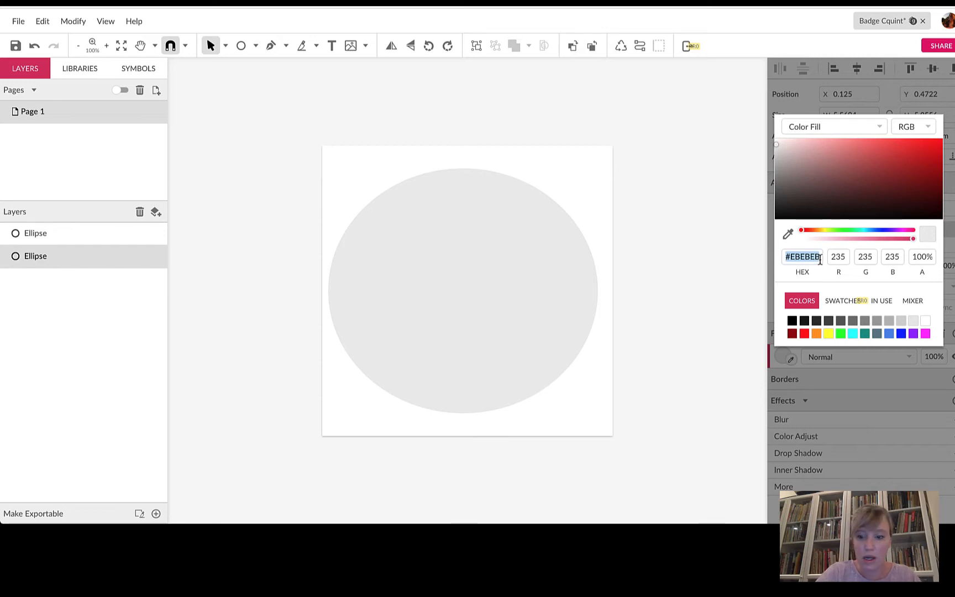
text(#)
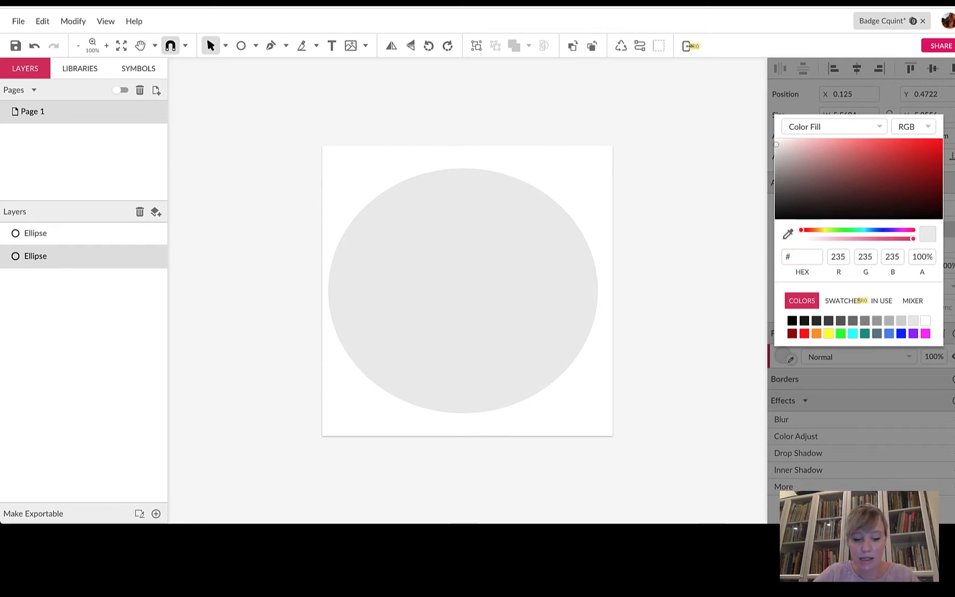
key(ctrl+v)
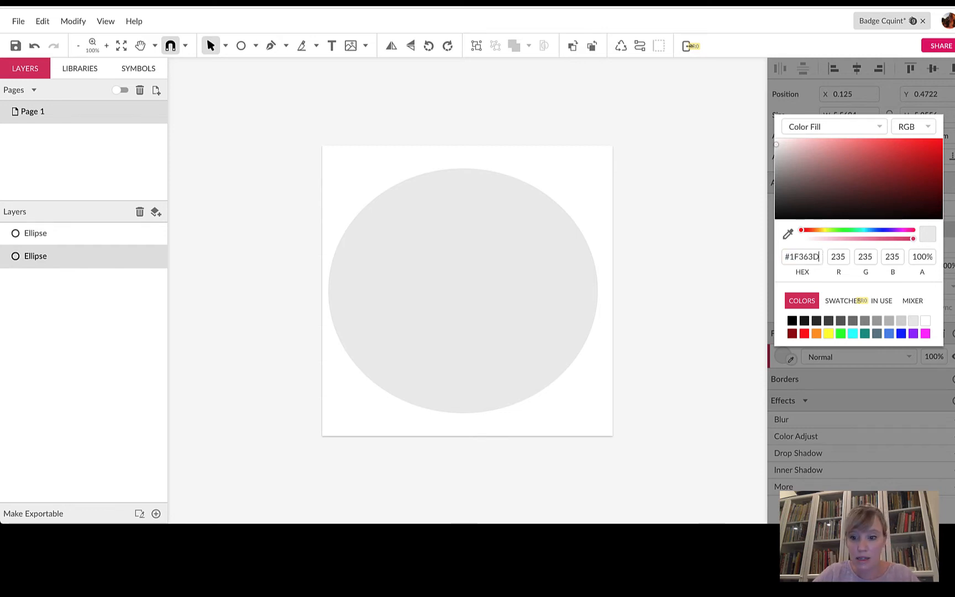
click(761, 264)
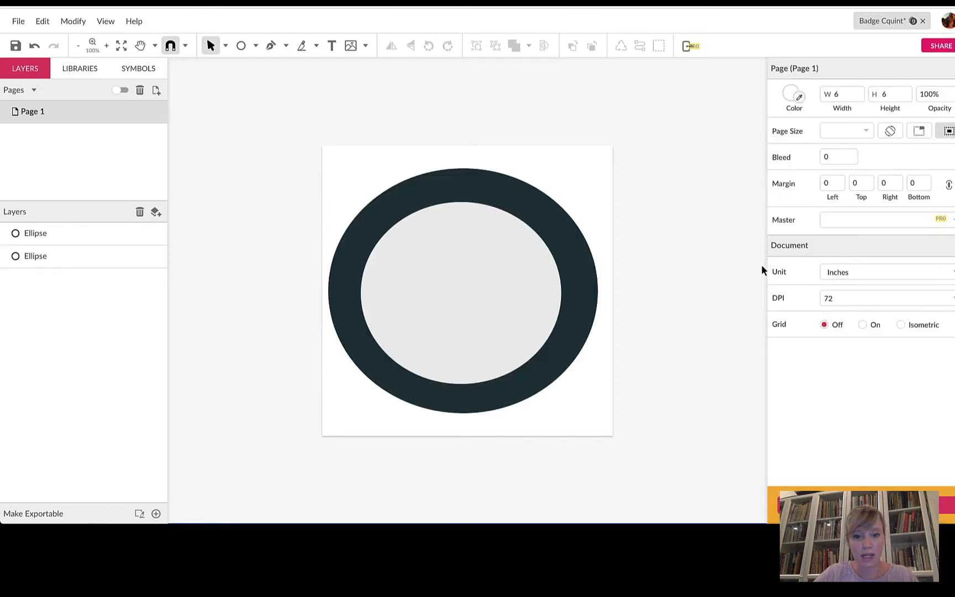
Copy the Teal Blue code 40798C from the Coolors palette and apply it as the inner ellipse's fill in Gravit Designer
click(507, 281)
key(super+Tab)
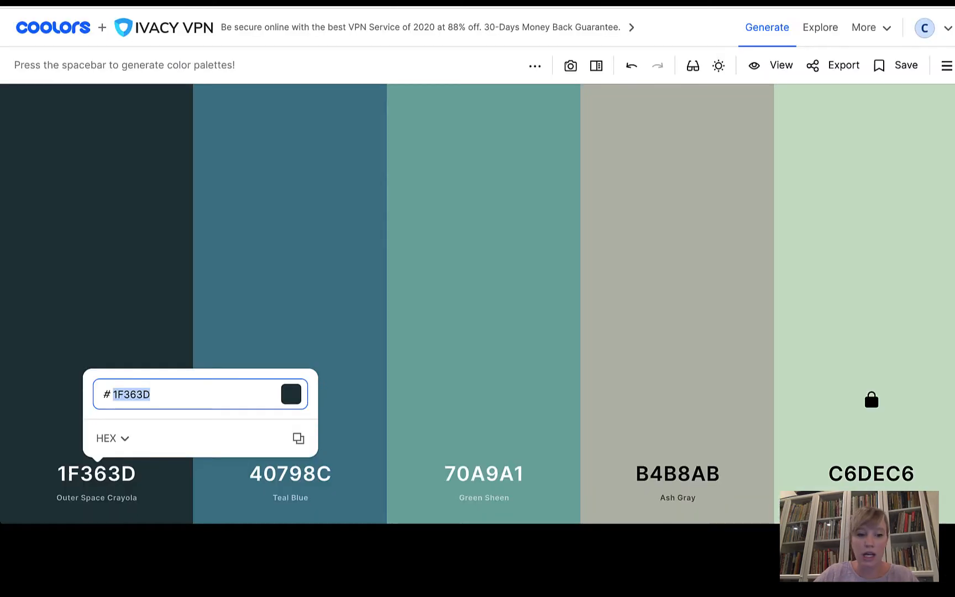
click(322, 486)
click(300, 475)
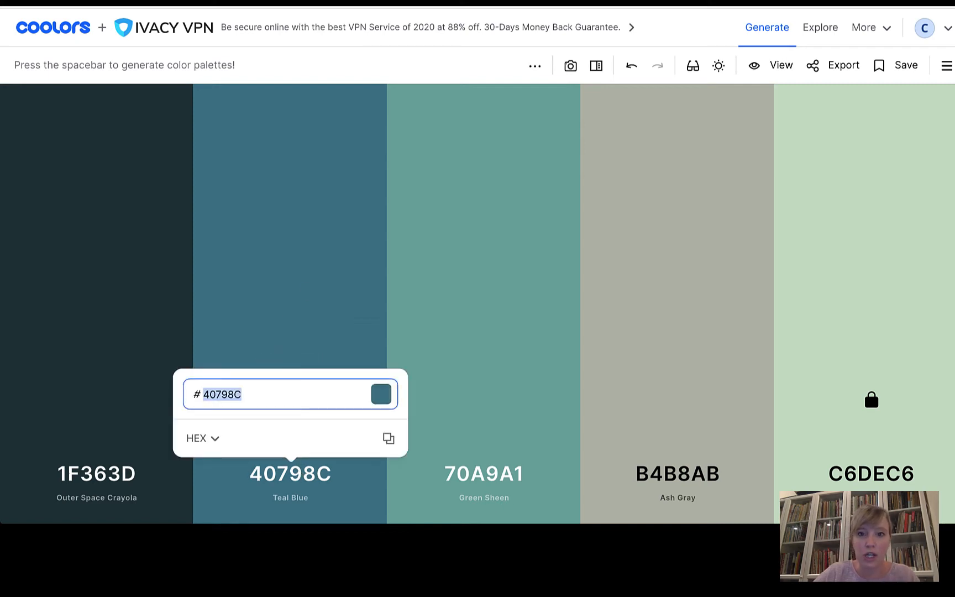
key(super+Tab)
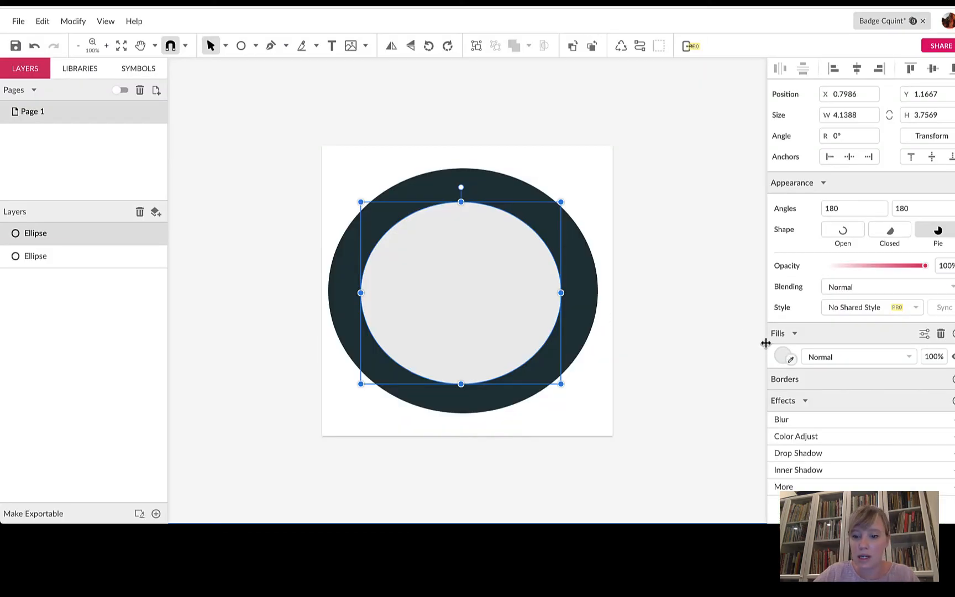
click(782, 356)
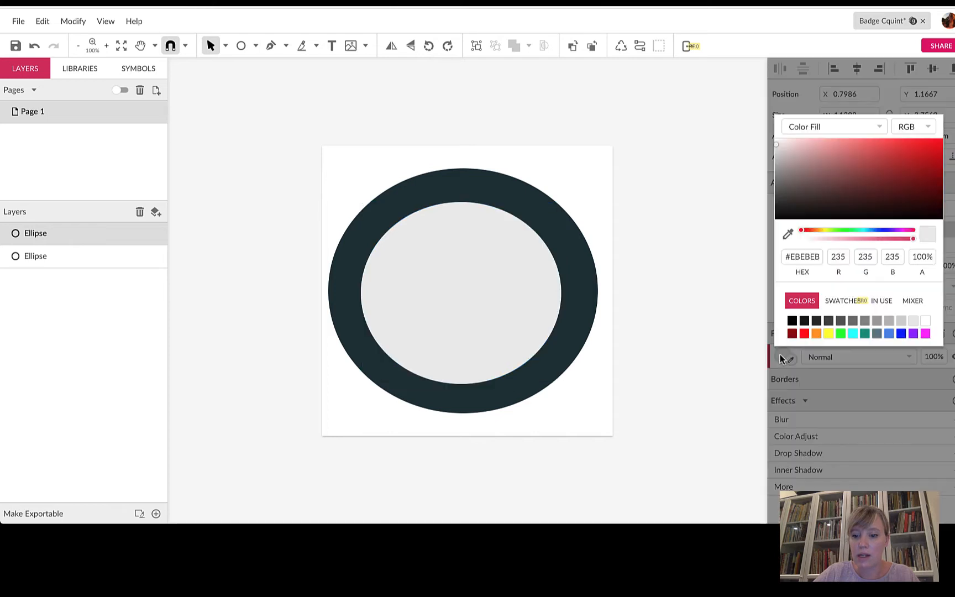
click(820, 257)
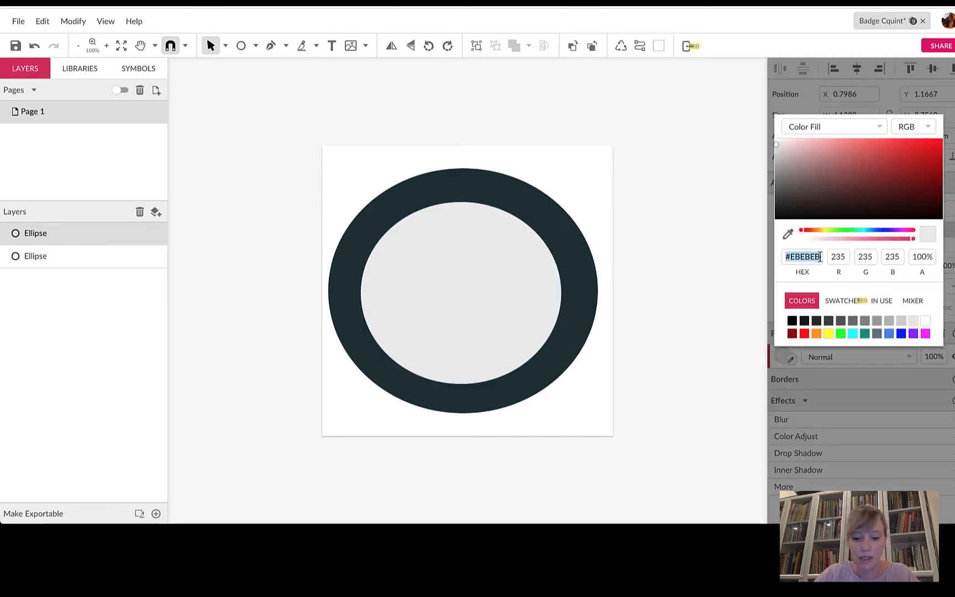
text(#40798C)
key(Return)
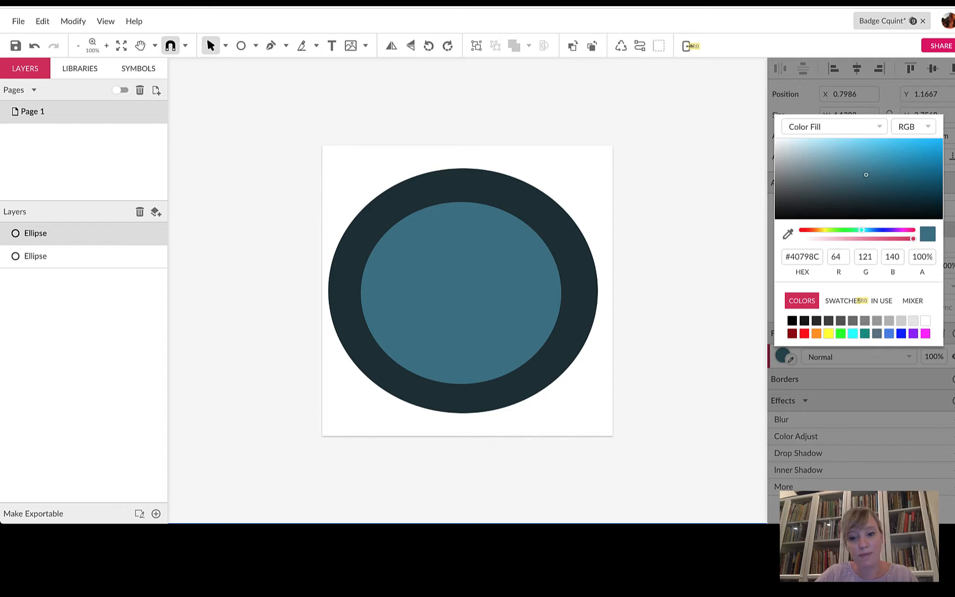
click(723, 311)
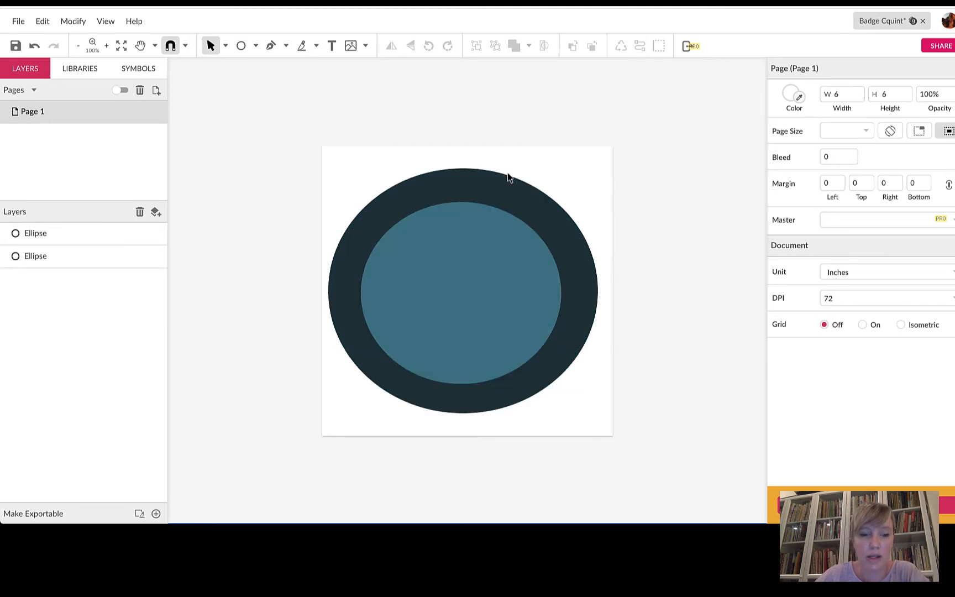
Place a sample text object near the page's upper edge, try editing its wording, and delete it
click(331, 48)
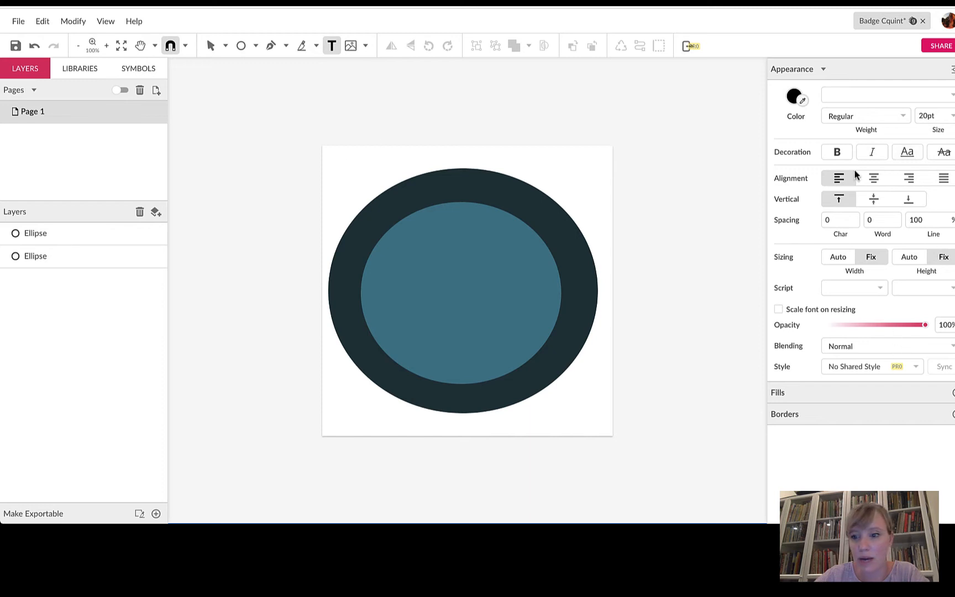
click(242, 47)
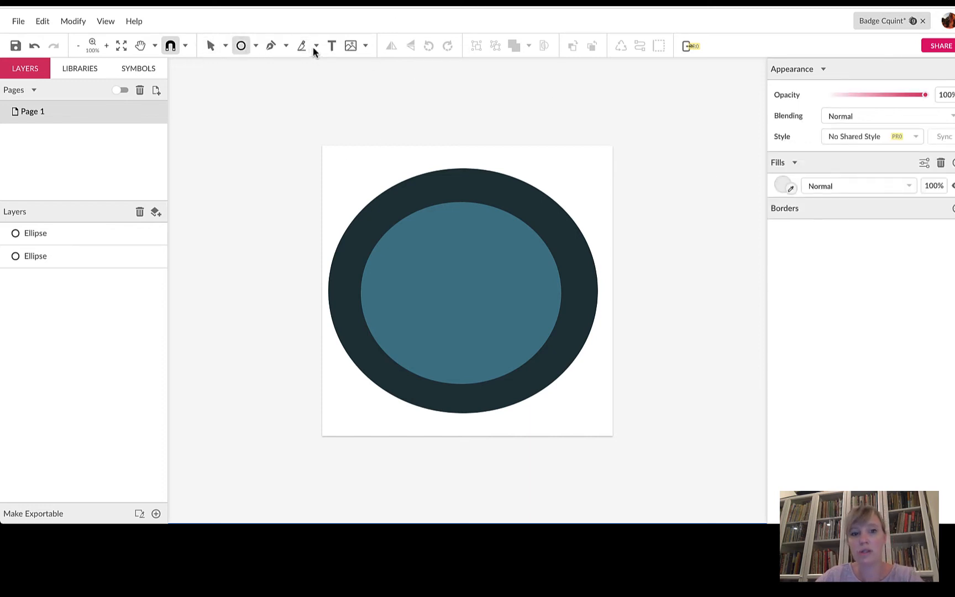
click(331, 46)
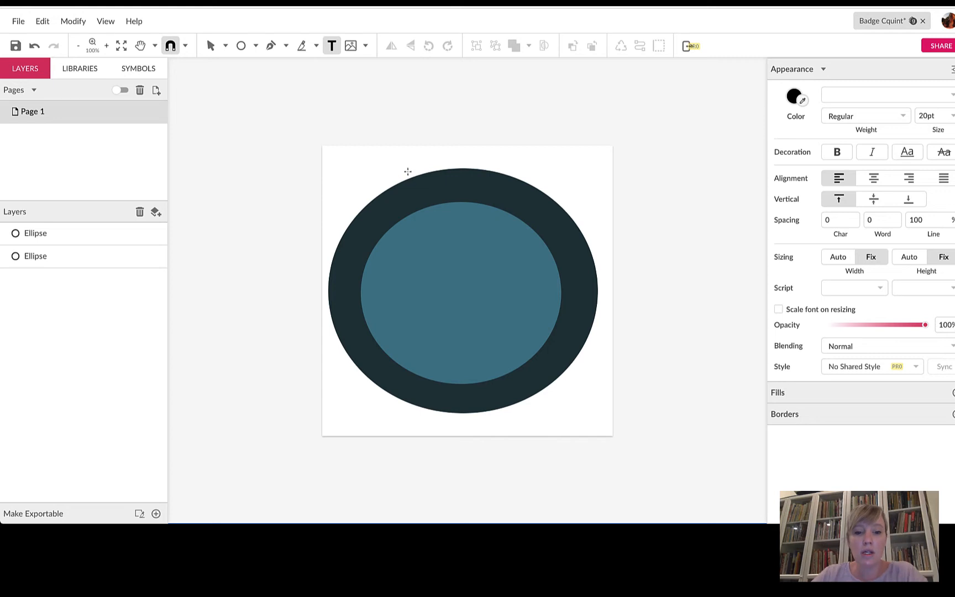
click(345, 158)
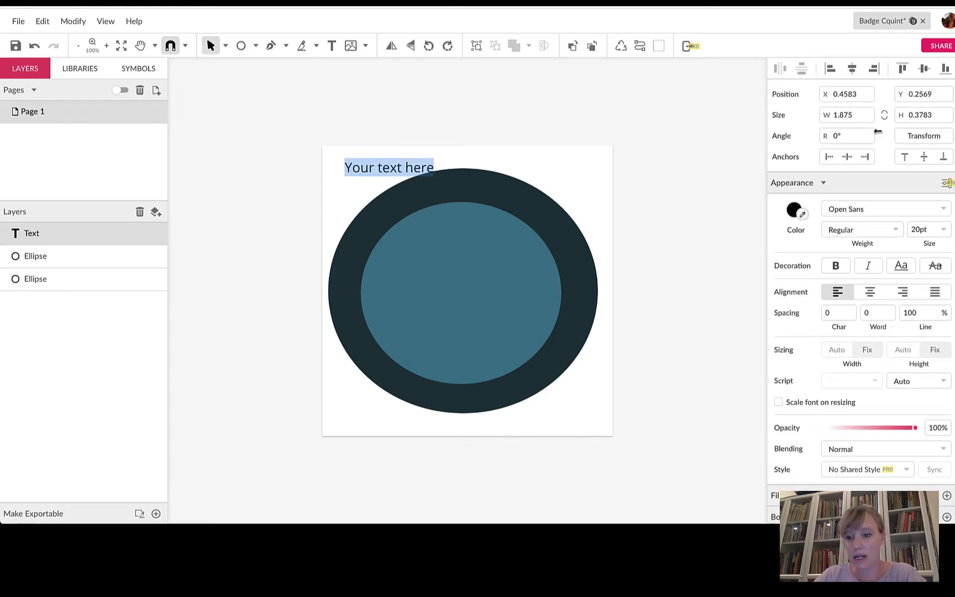
click(388, 167)
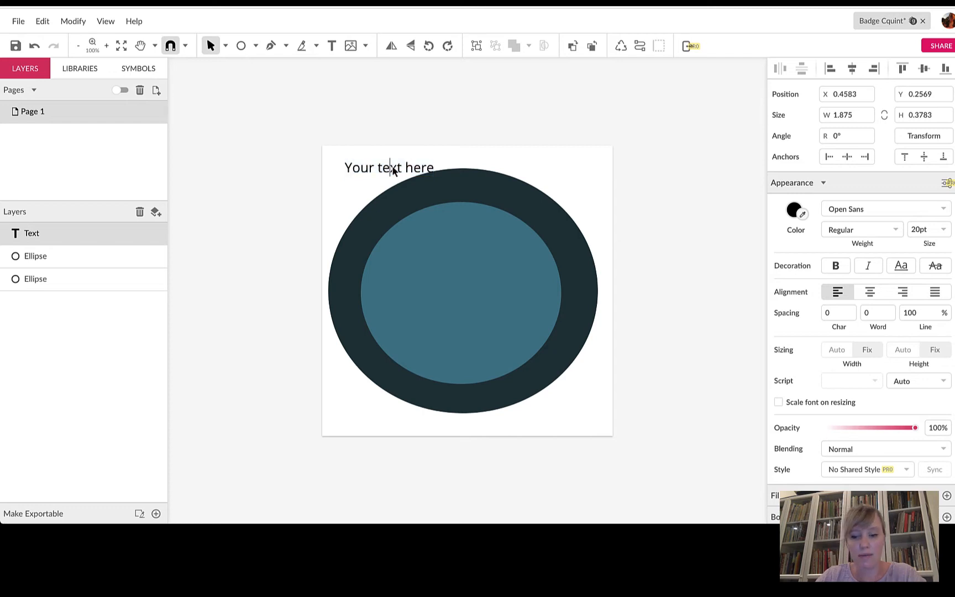
key(BackSpace)
click(420, 168)
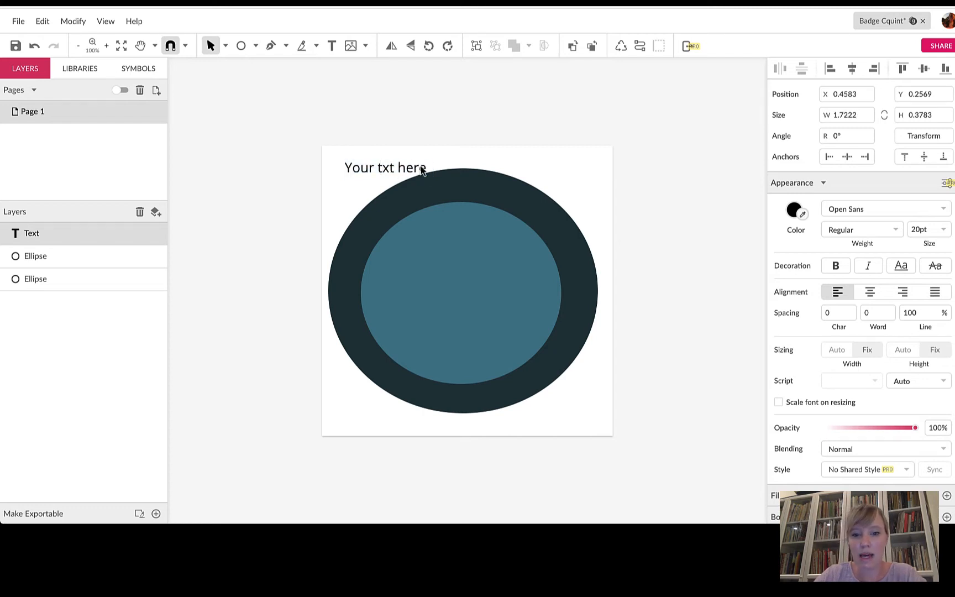
drag(421, 168, 339, 166)
key(BackSpace)
click(335, 176)
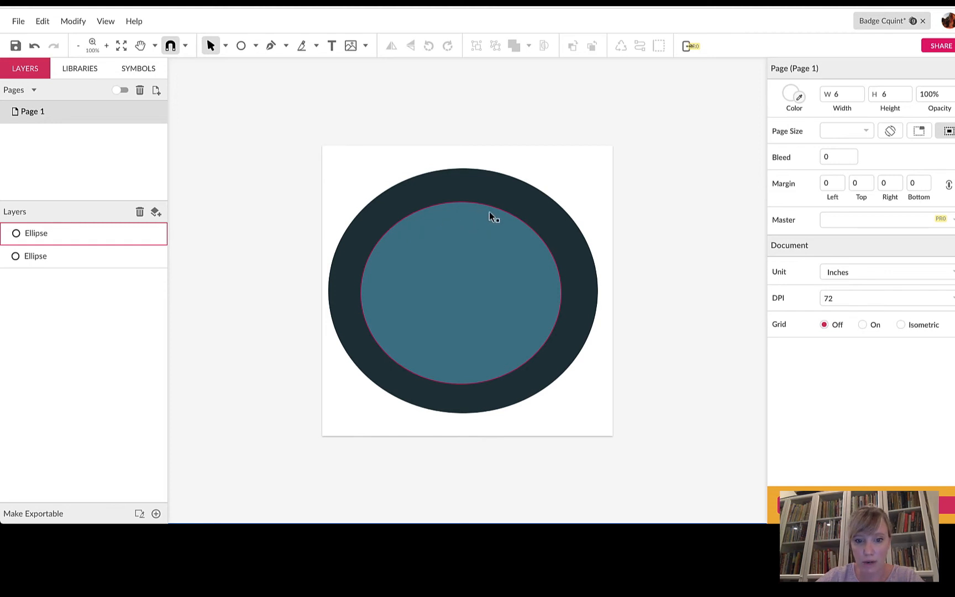
Add text along the inner ellipse's upper edge, enter the badge owner's title and surname, and slide its start point slightly along the curve
click(332, 46)
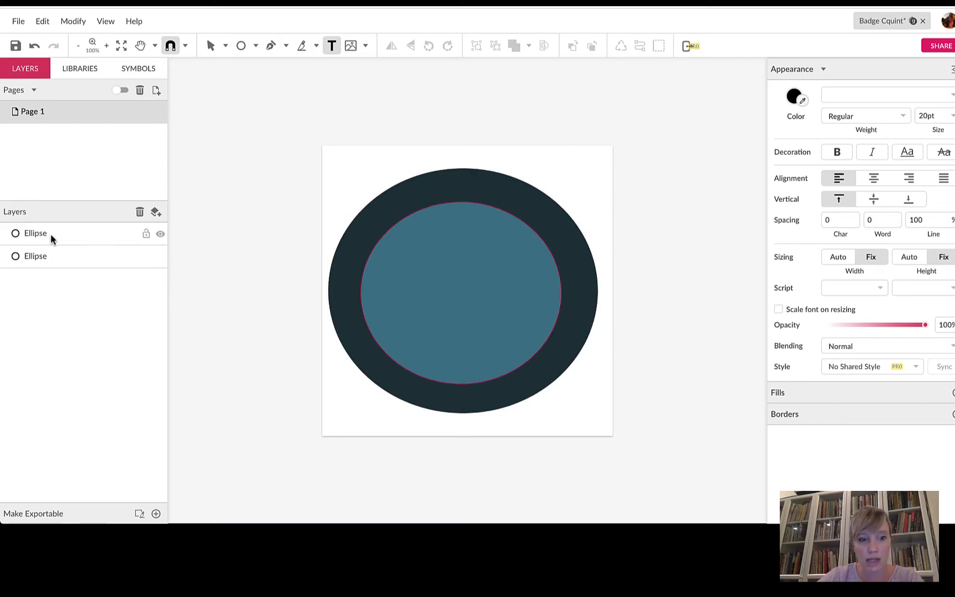
click(442, 203)
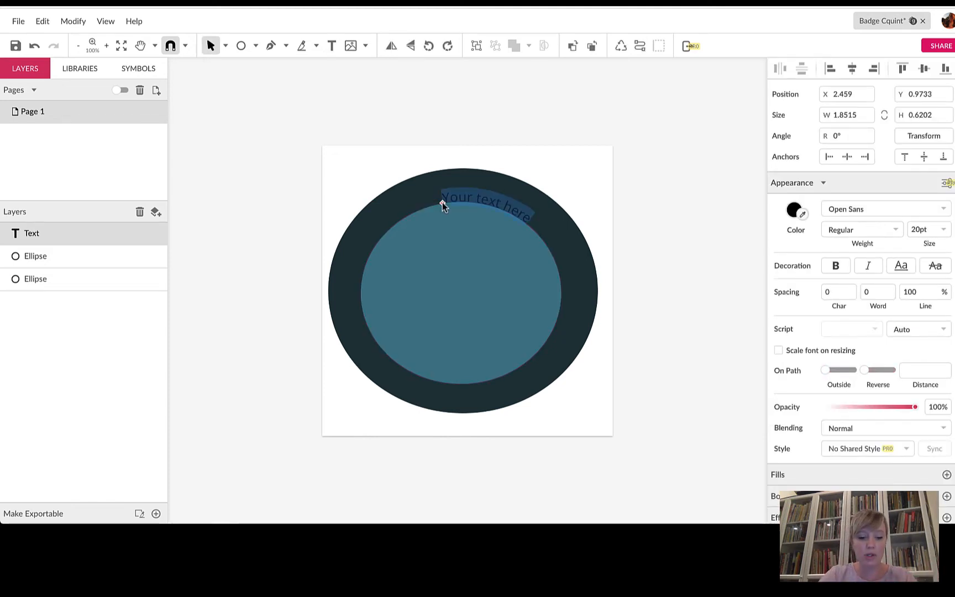
text(Dr. Quint)
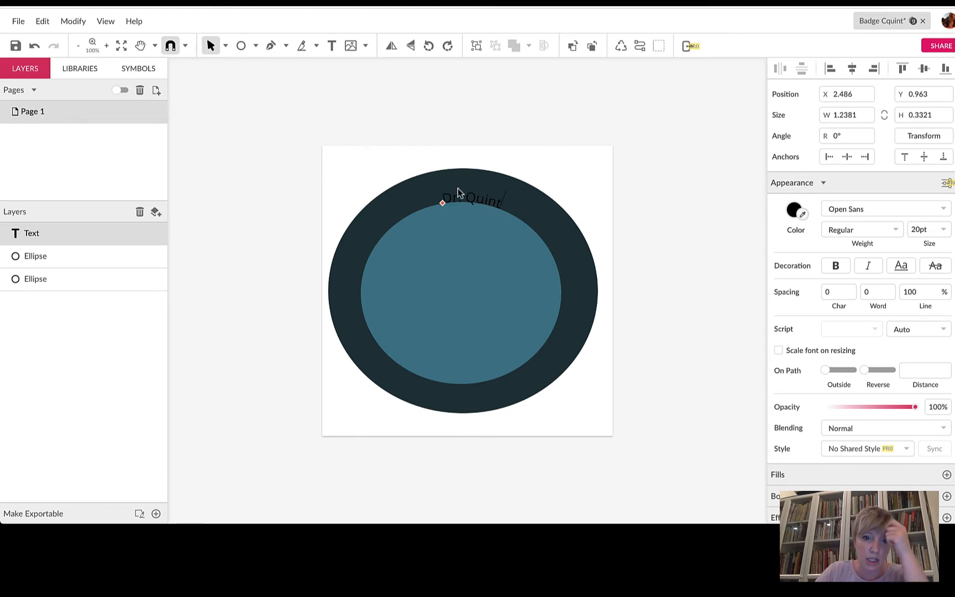
click(442, 205)
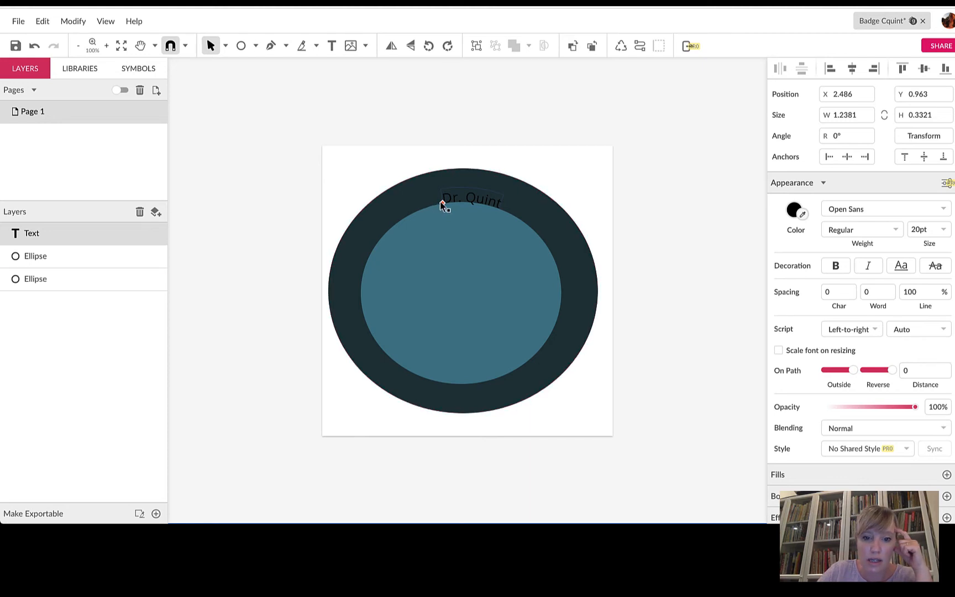
mouse_move(440, 202)
mouse_down()
mouse_move(409, 216)
mouse_move(479, 217)
mouse_move(409, 222)
mouse_move(381, 316)
mouse_move(370, 255)
mouse_move(445, 212)
mouse_up()
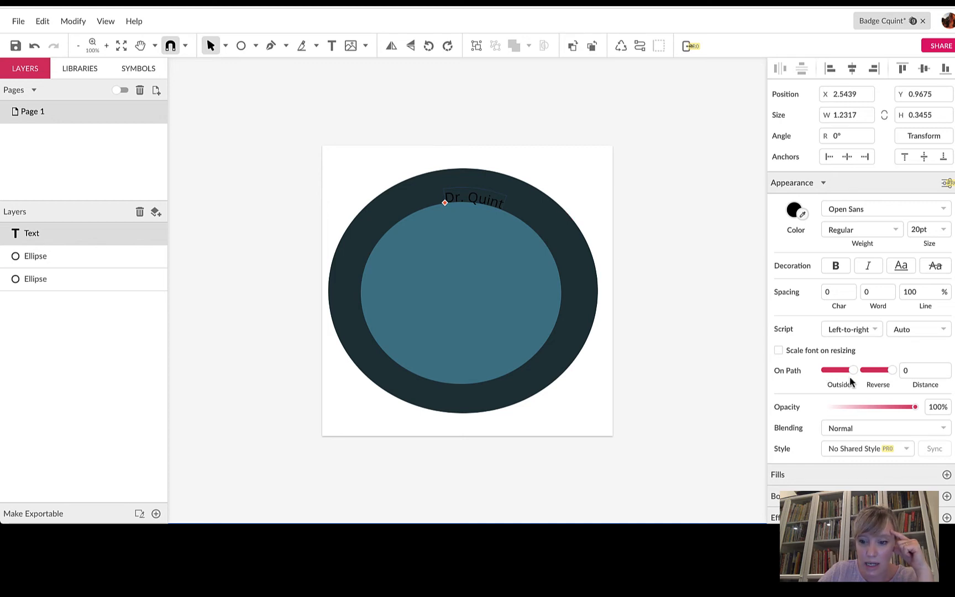
Try the Outside and Reverse path options on the name text, sliding it around the inner ellipse and back to the upper edge
click(823, 371)
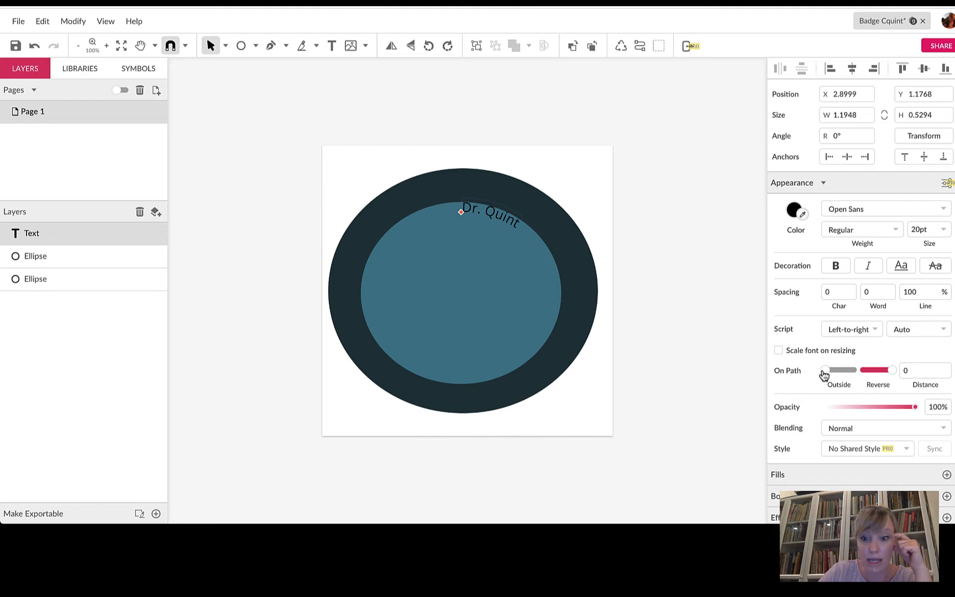
click(854, 373)
click(865, 372)
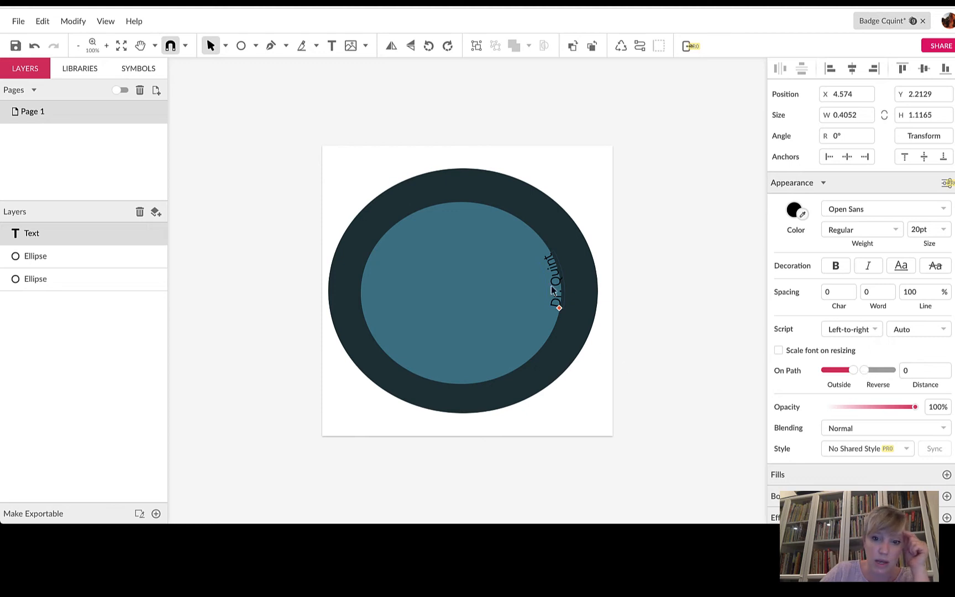
drag(558, 308, 495, 393)
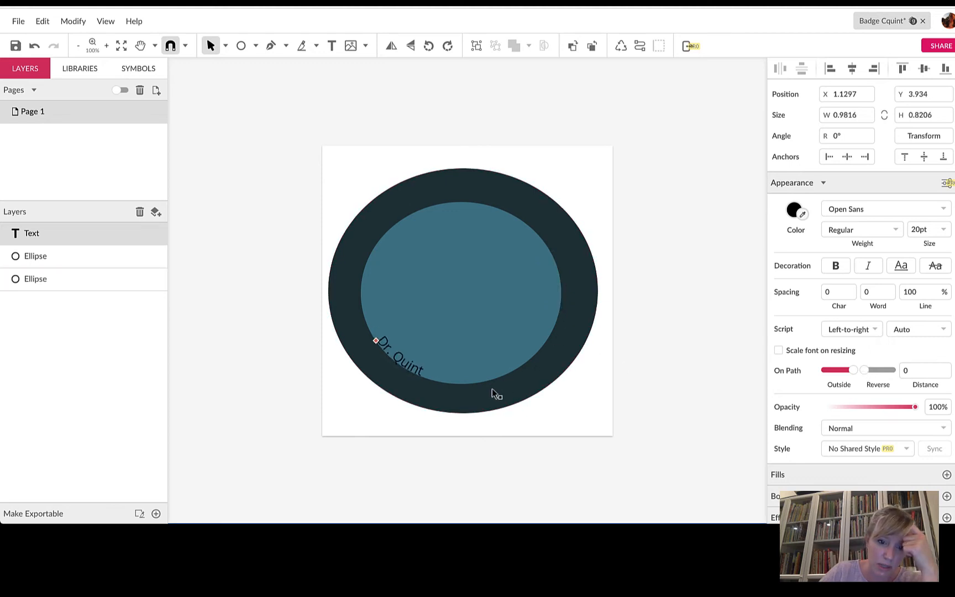
click(892, 374)
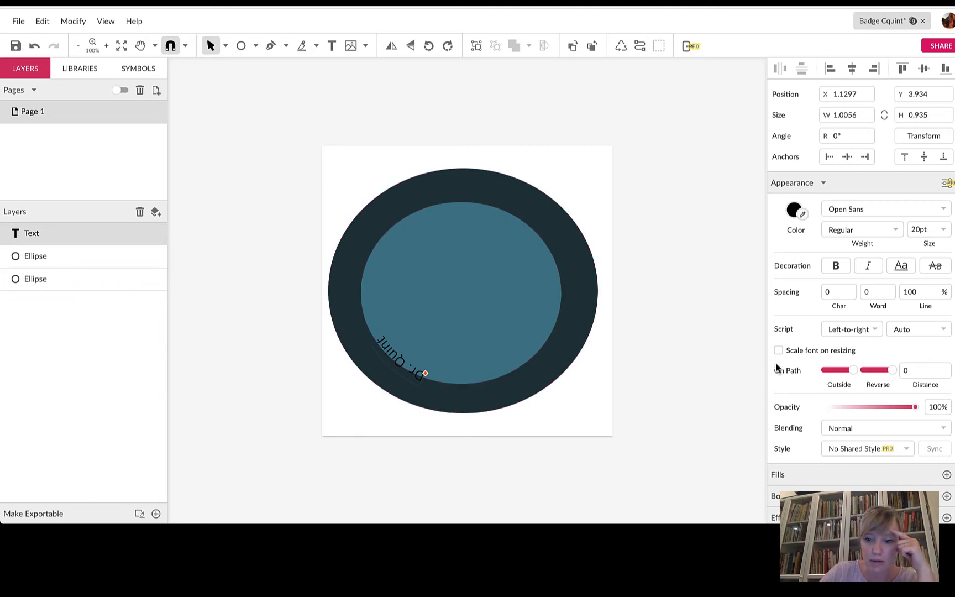
click(824, 371)
click(844, 372)
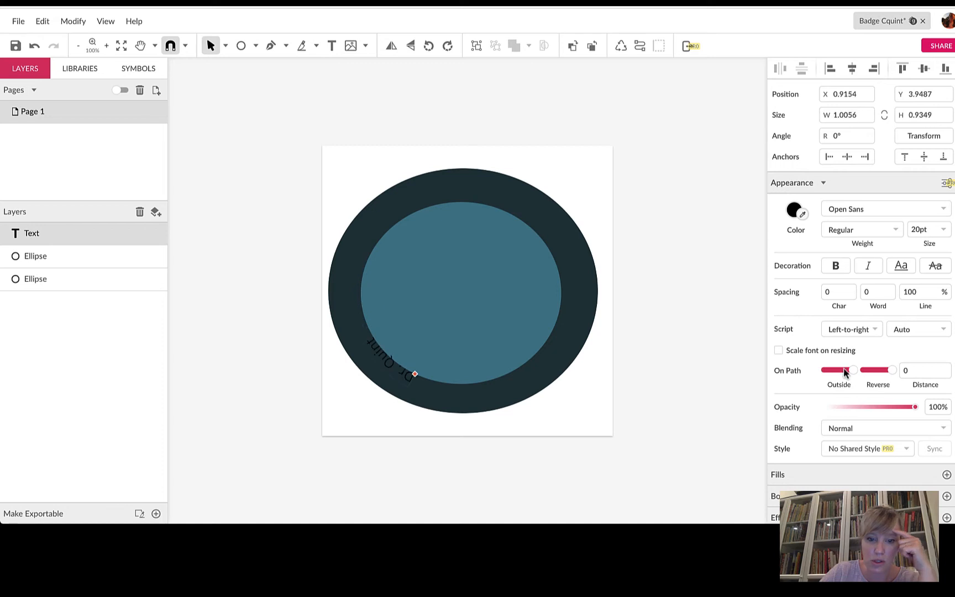
drag(416, 373, 430, 246)
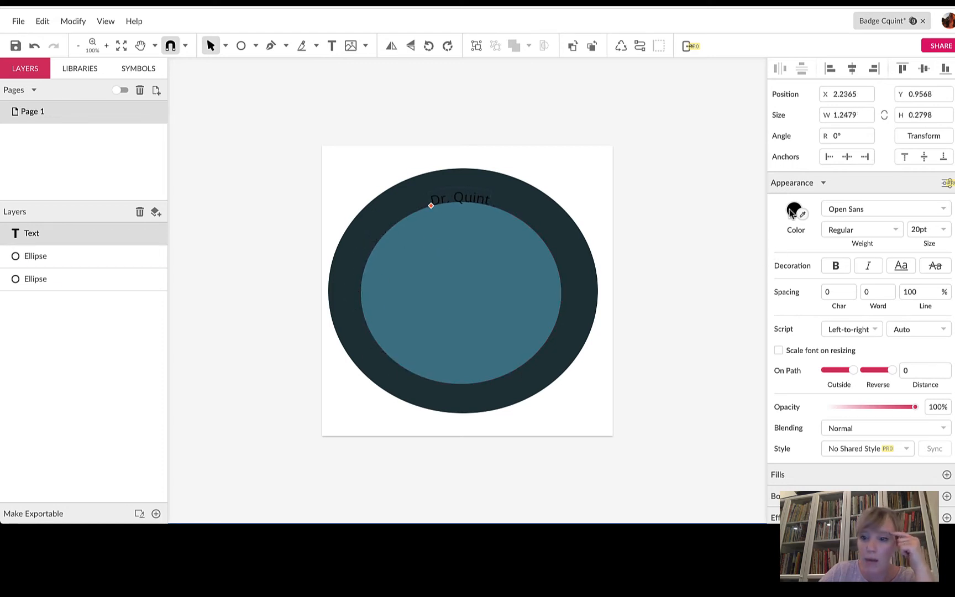
Copy the pale green code C6DEC6 from the Coolors palette and apply it as the name text's color in Gravit Designer
key(ctrl+Tab)
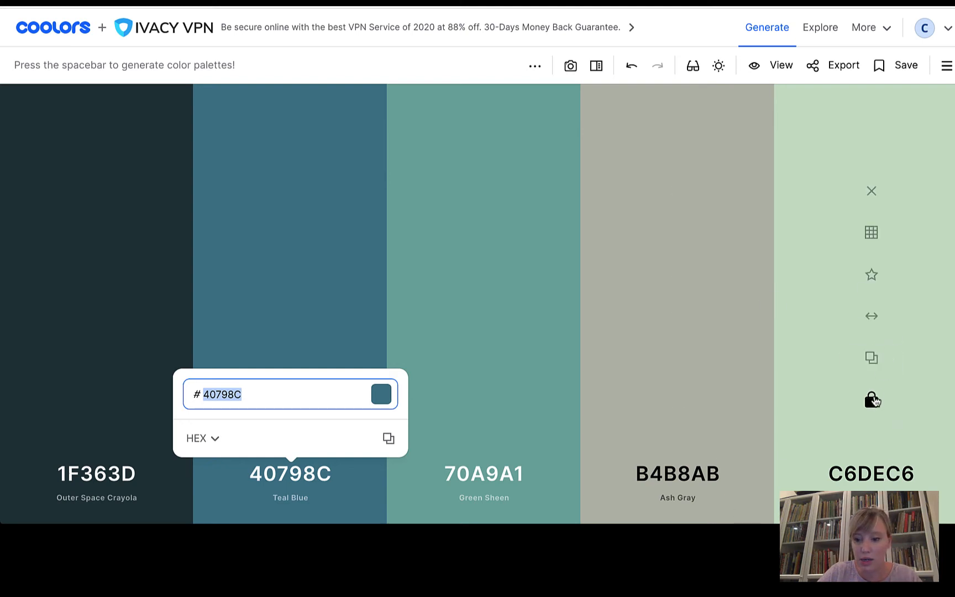
click(872, 475)
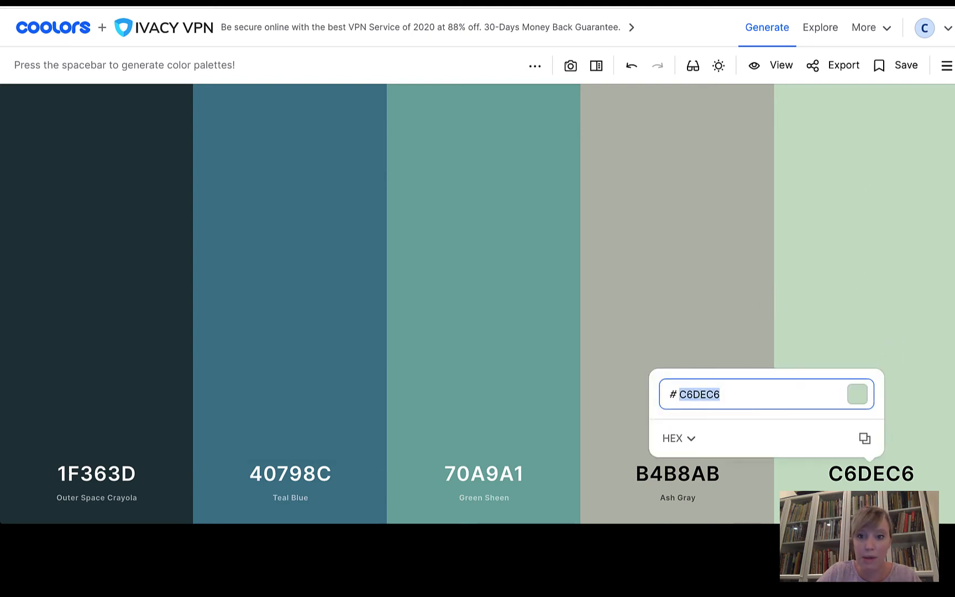
key(ctrl+Tab)
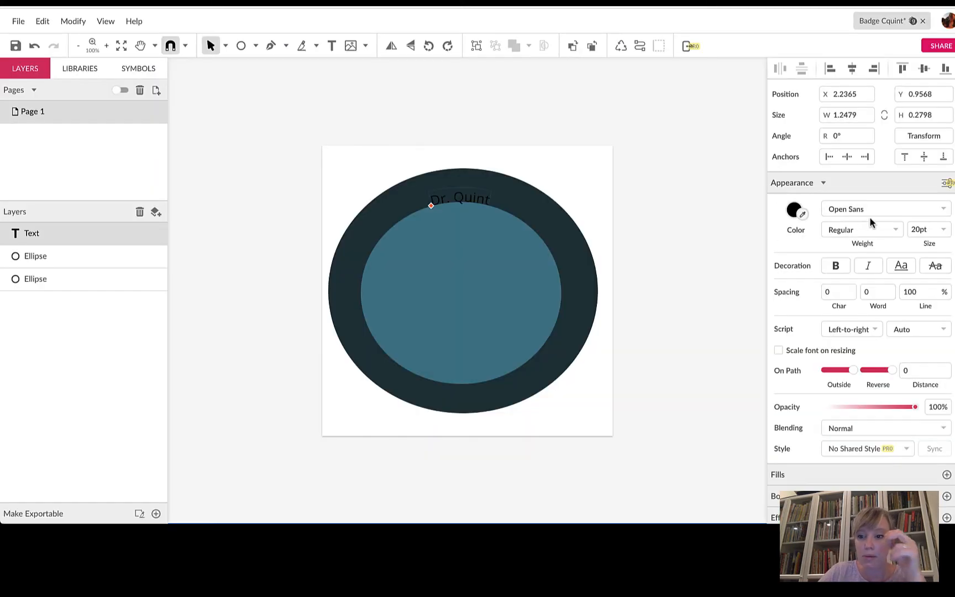
click(795, 210)
click(795, 210)
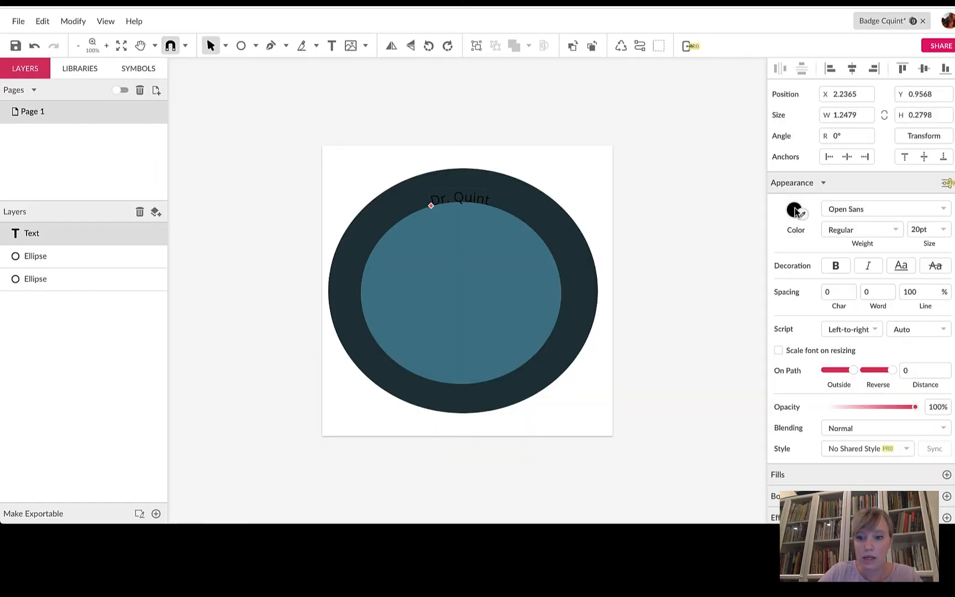
click(795, 210)
click(816, 364)
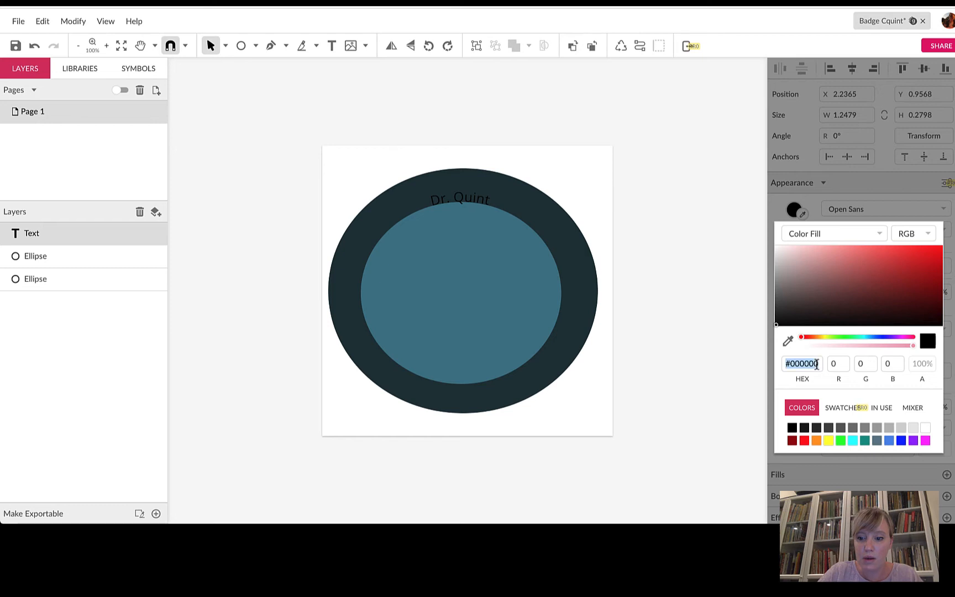
text(#C6DEC6)
key(Return)
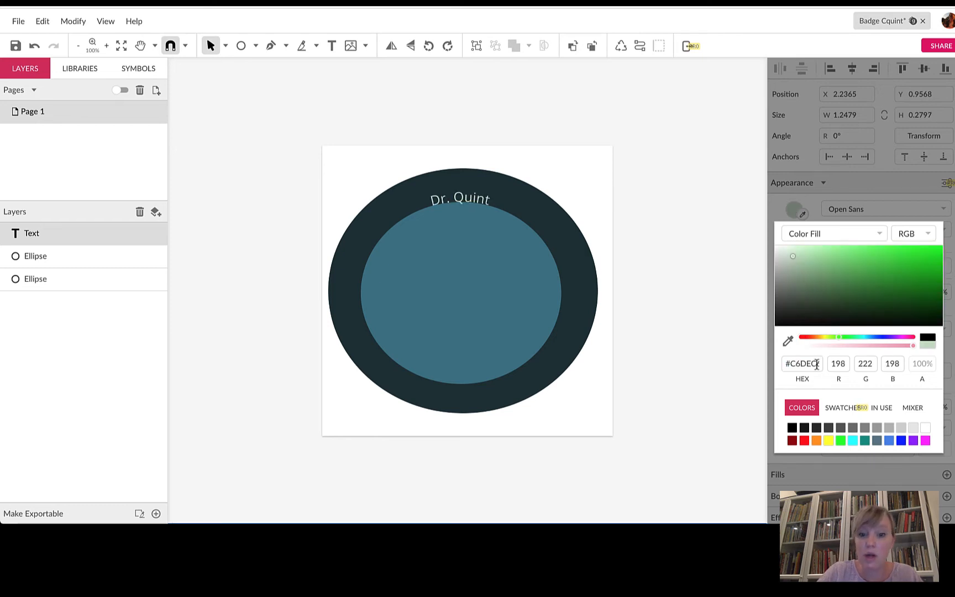
click(723, 220)
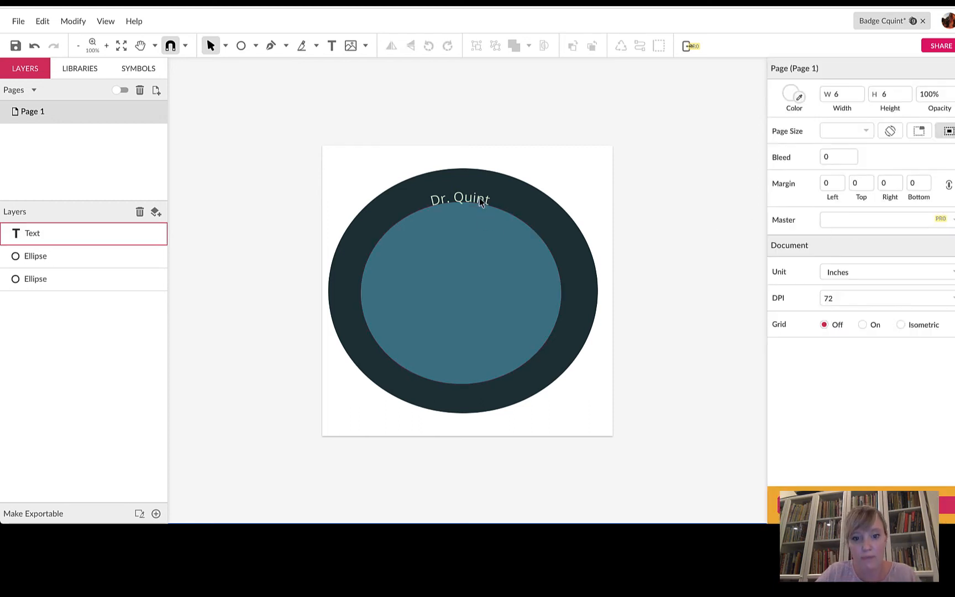
Change the curved name text's font to Paytone One
click(461, 199)
click(940, 209)
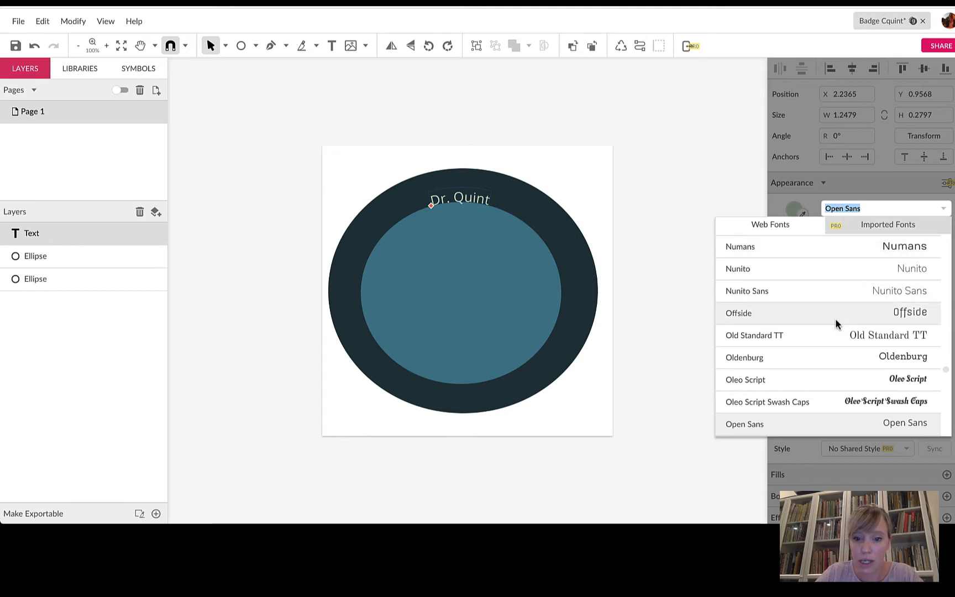
scroll(765, 320, down, 10)
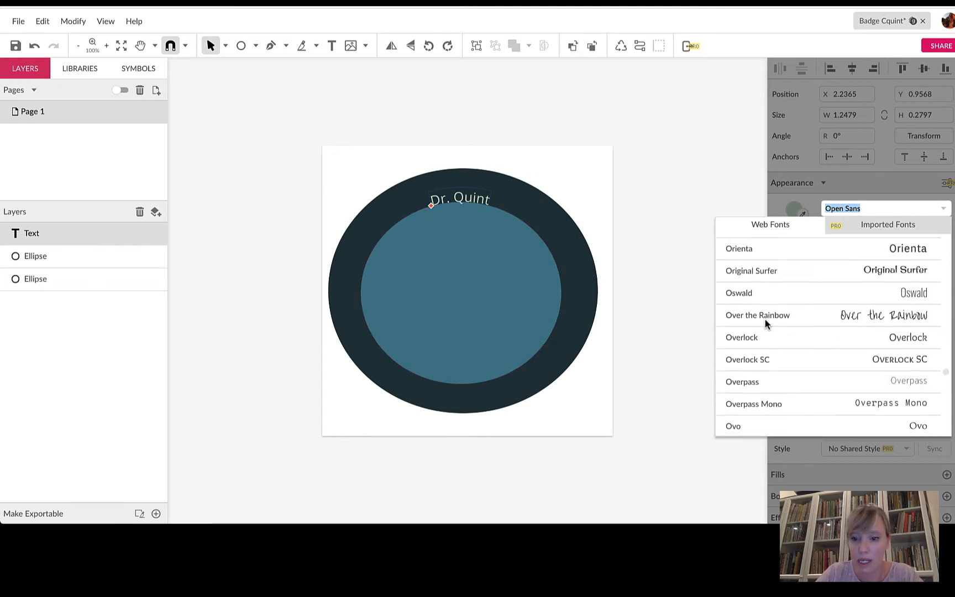
scroll(765, 322, down, 5)
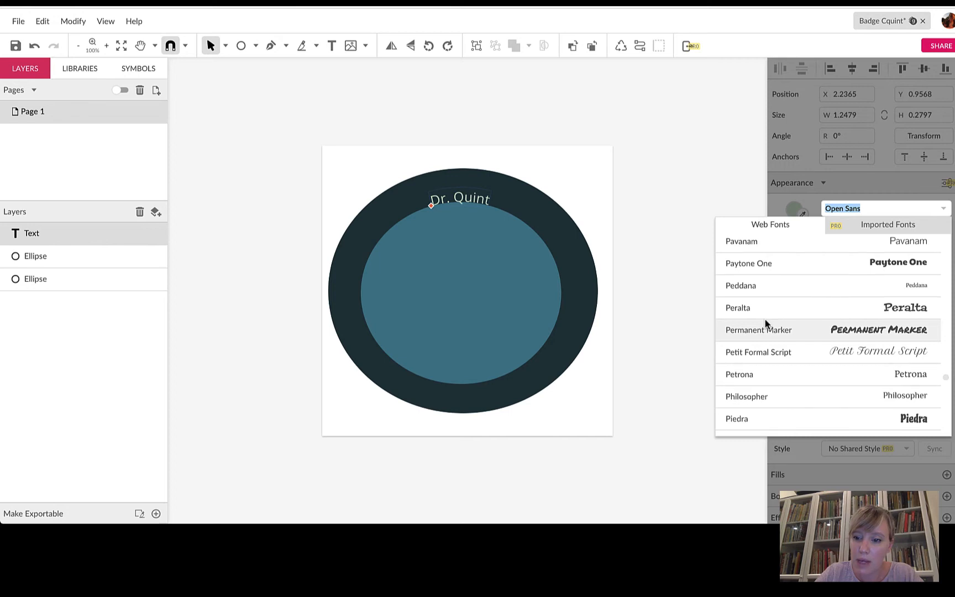
click(744, 279)
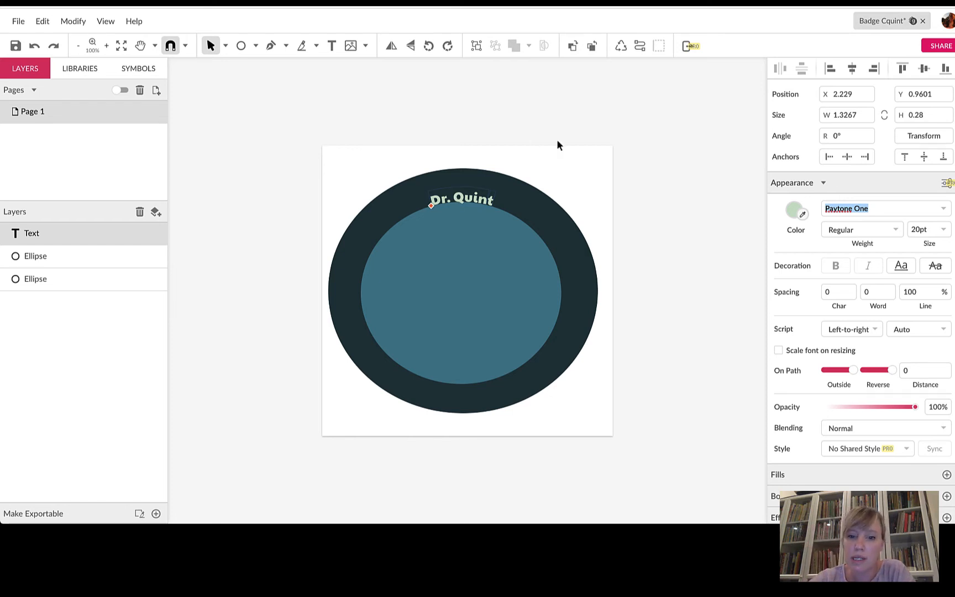
Keep the name text's weight at Regular and set its font size to 48 pt
click(895, 232)
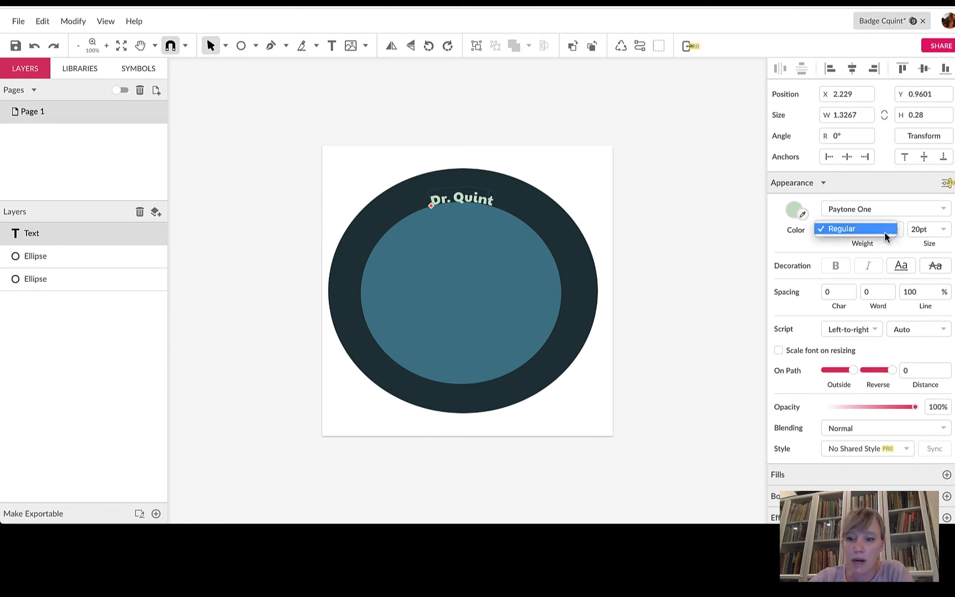
click(885, 229)
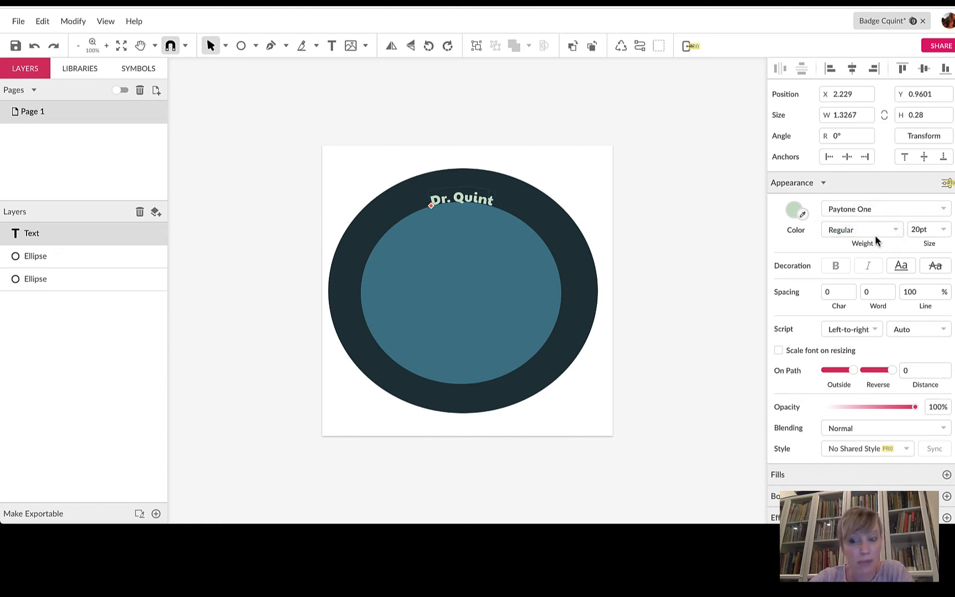
click(943, 228)
scroll(932, 311, down, 3)
click(925, 317)
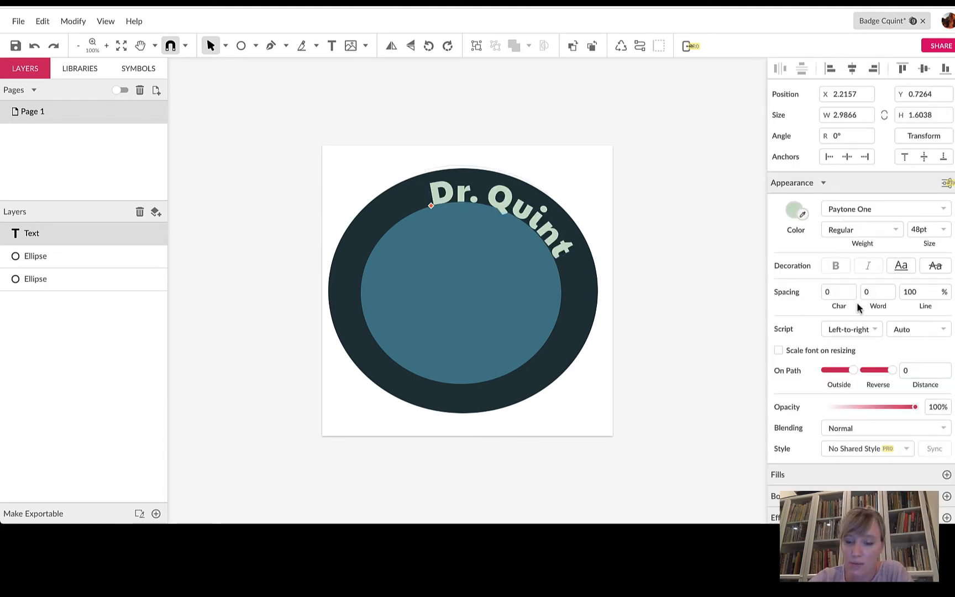
Try character spacing values of 1 and 0.5 on the curved name text
click(837, 292)
key(BackSpace)
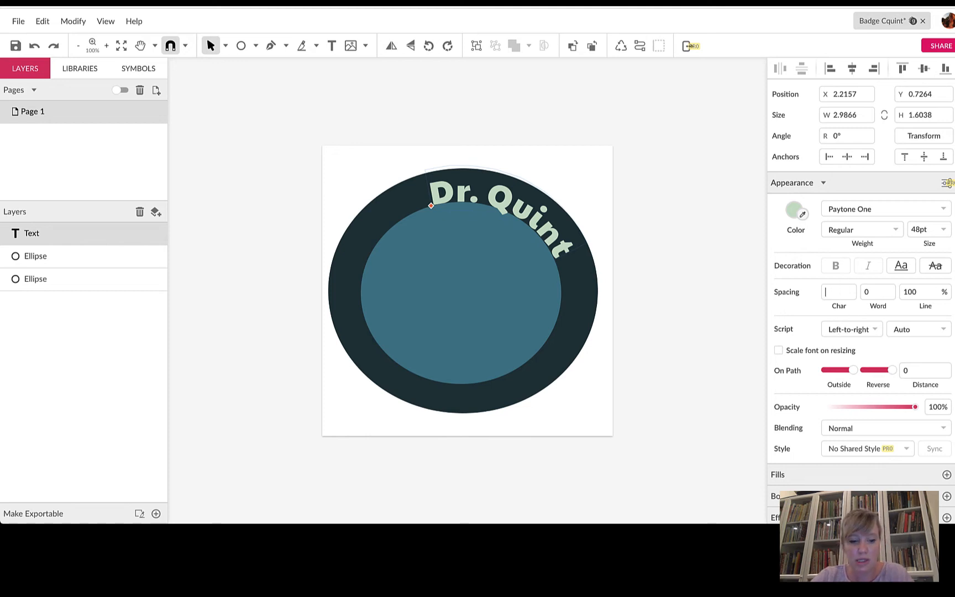
text(1)
key(Return)
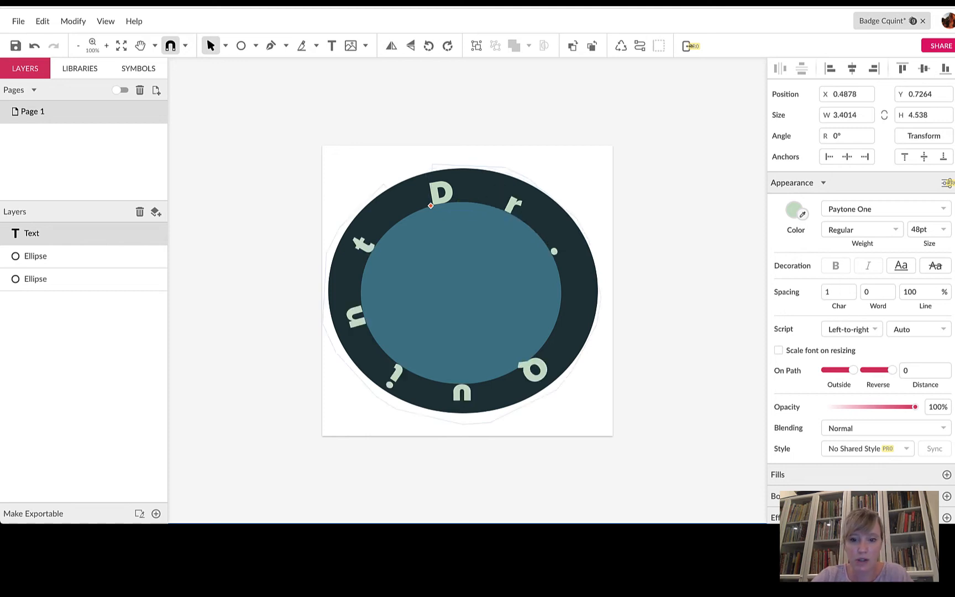
double_click(837, 289)
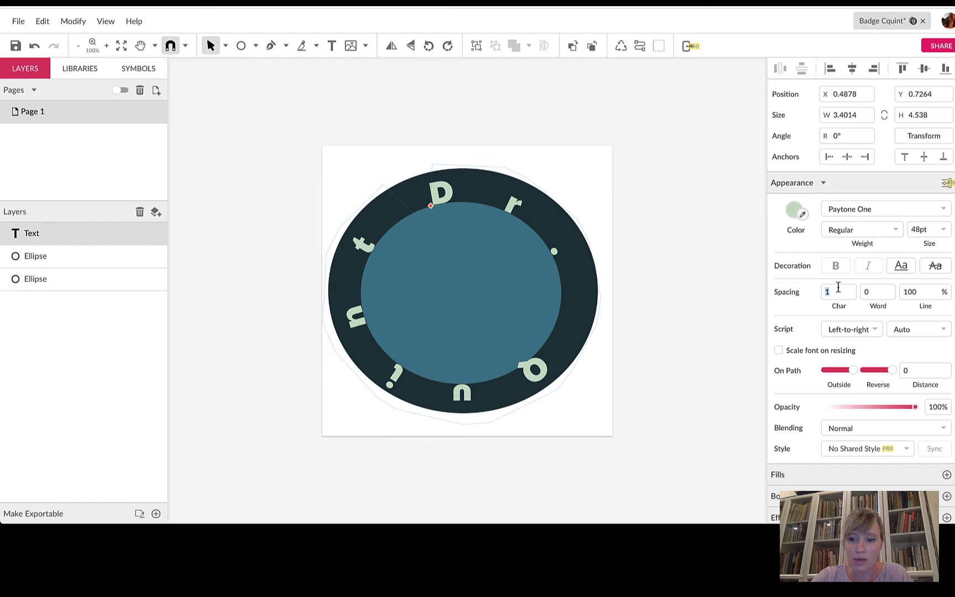
text(0.5)
key(Return)
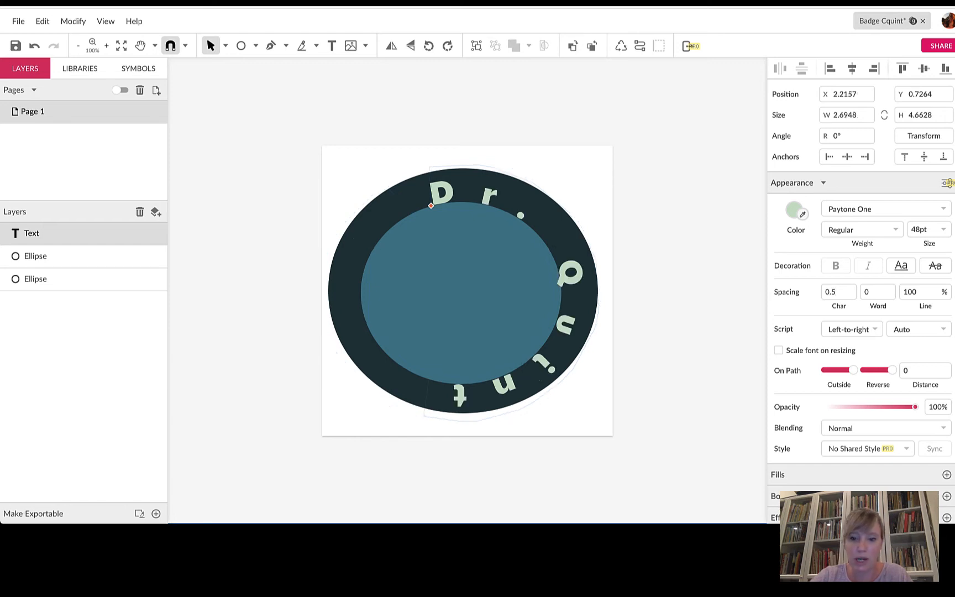
Set the name text's character spacing to 0.1 and slide its start point to the inner ellipse's upper-left edge
double_click(841, 292)
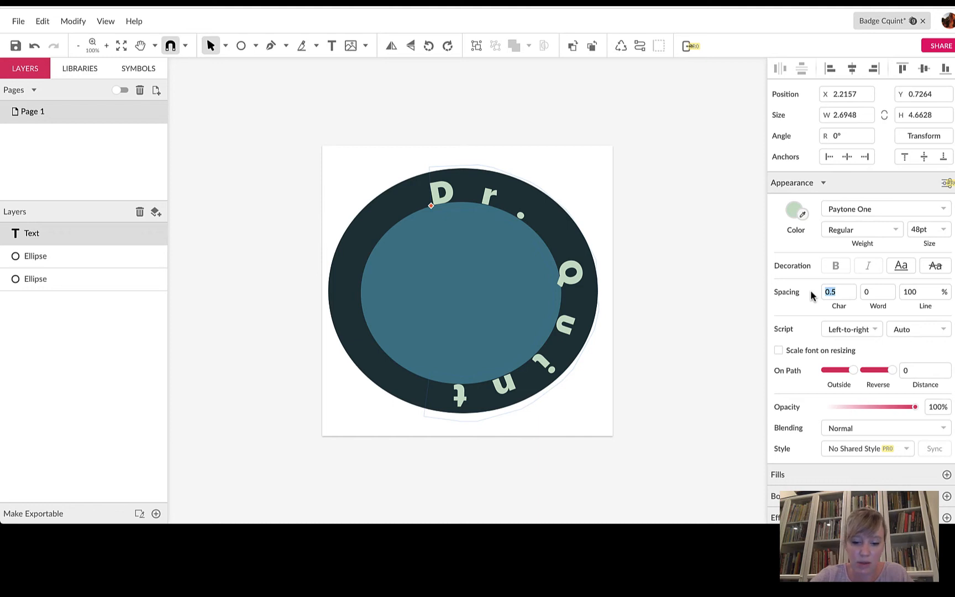
text(0.1)
key(Return)
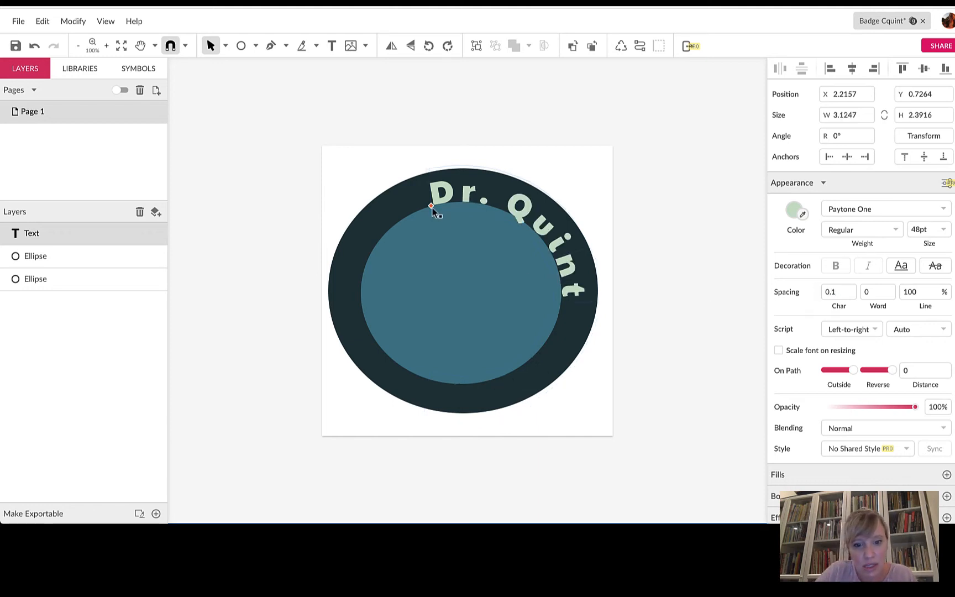
drag(433, 212, 384, 233)
Shrink the inner teal ellipse to about 3.49 by 3.17 in and move it to the middle of the outer ellipse
click(433, 269)
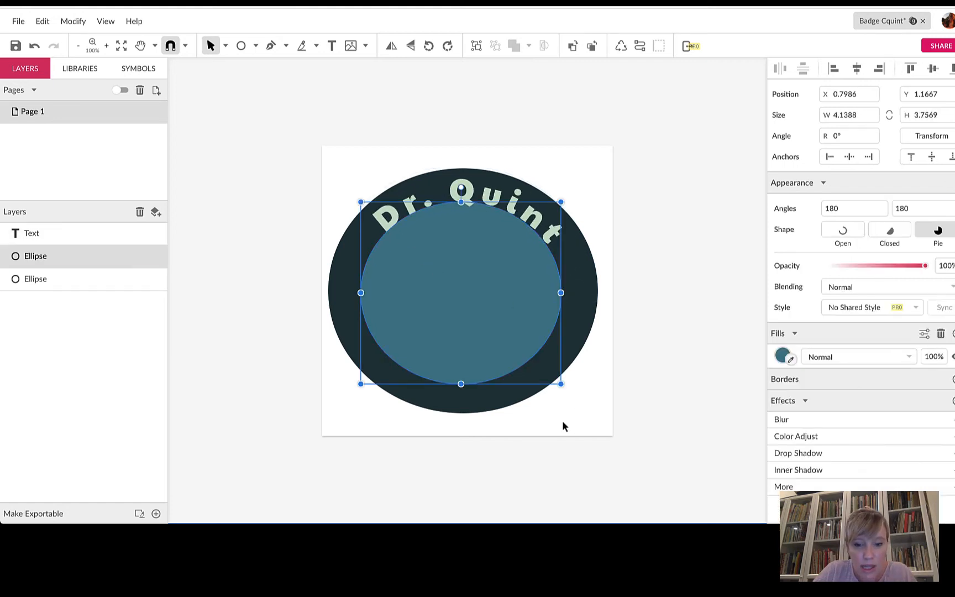
drag(559, 384, 528, 356)
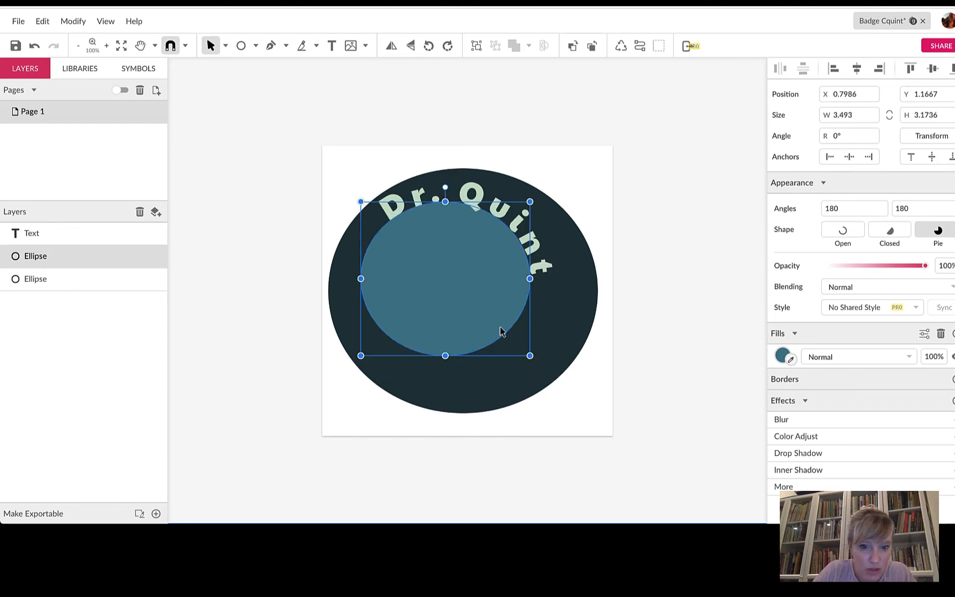
mouse_move(488, 311)
mouse_down()
mouse_move(507, 321)
mouse_move(486, 298)
mouse_up()
Set the name text's character spacing to 0.05 after trying 0, and adjust its start point along the inner ellipse's upper-left edge
click(410, 236)
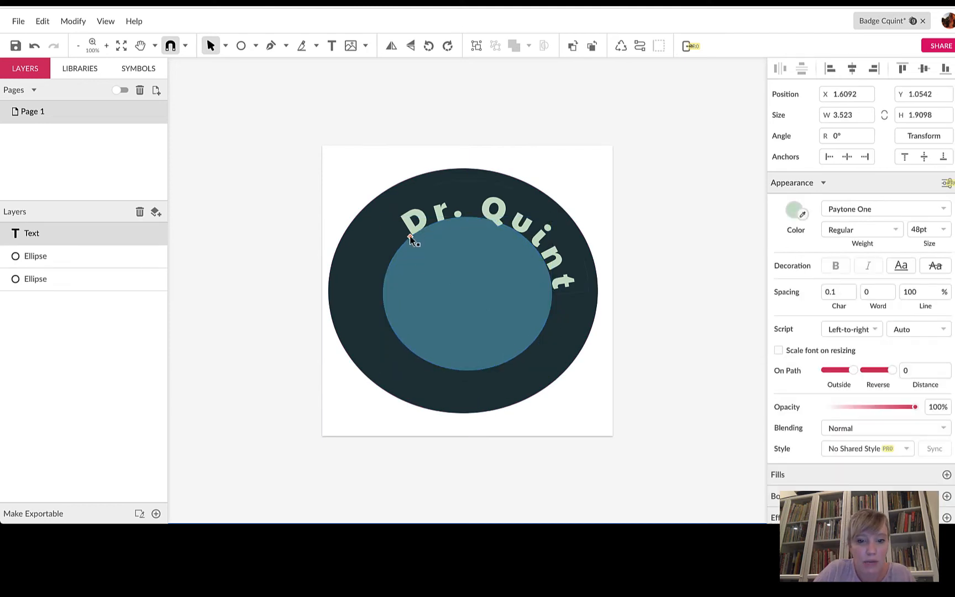
drag(410, 236, 389, 254)
double_click(837, 292)
text(0)
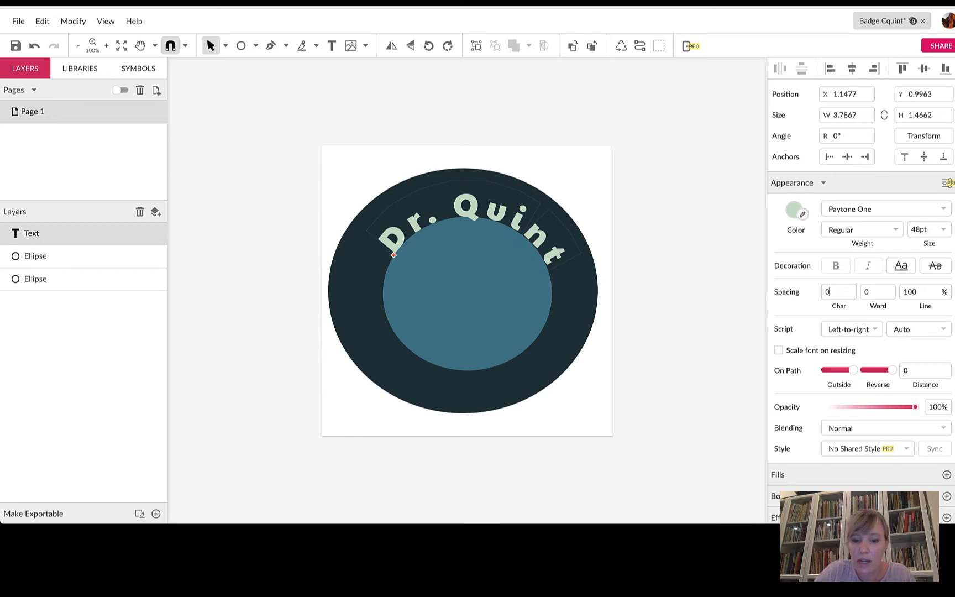
key(Return)
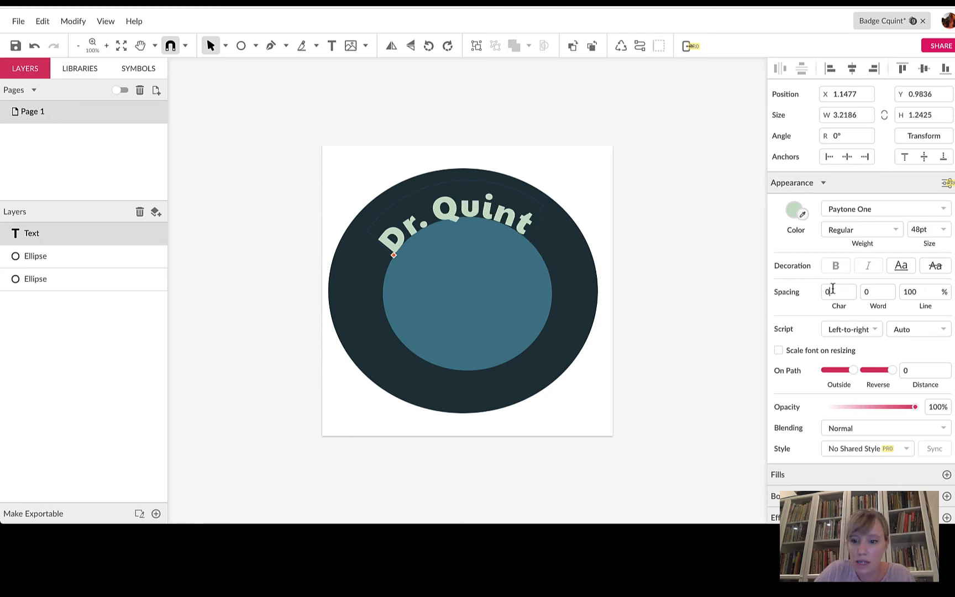
text(.)
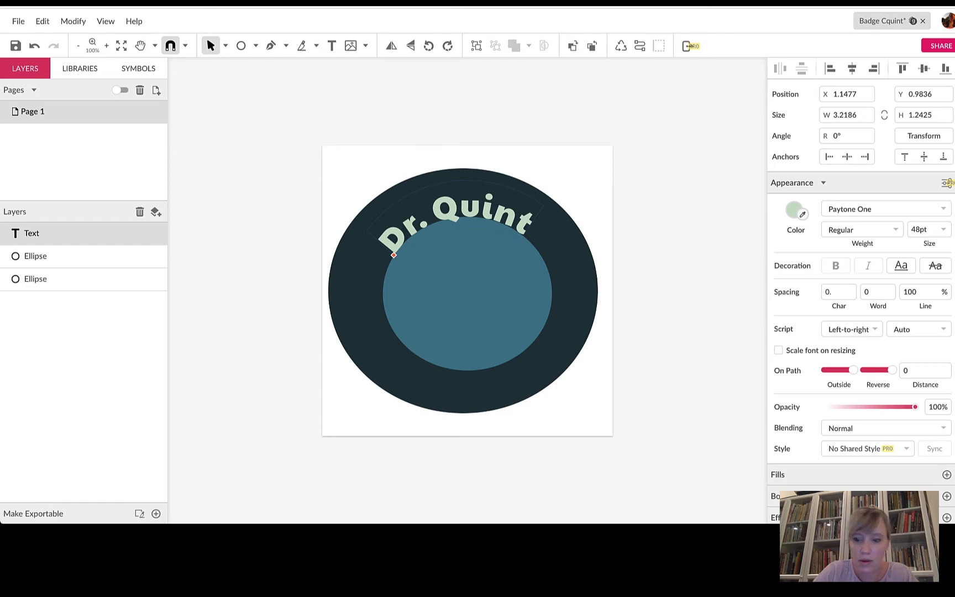
text(05)
key(Return)
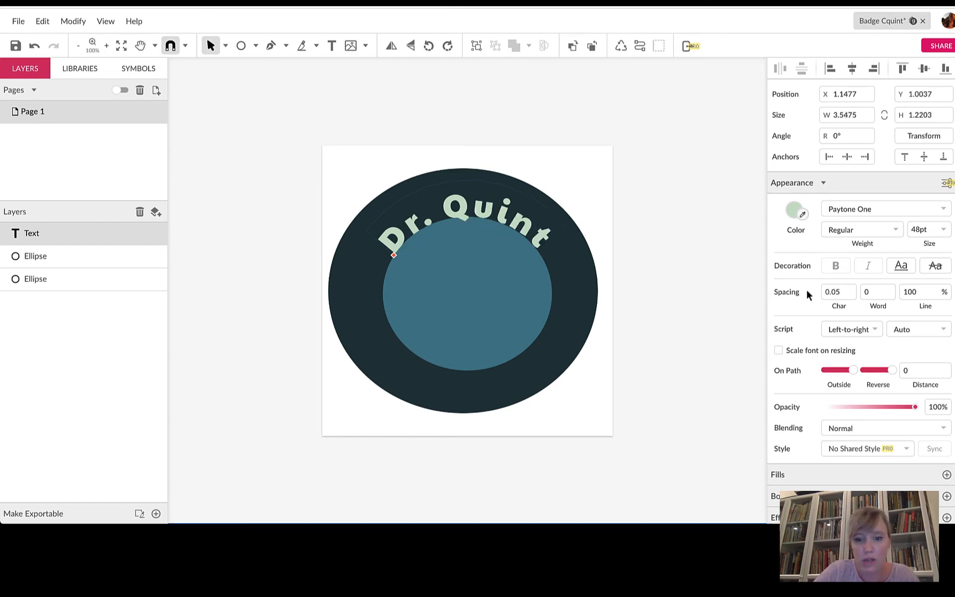
drag(393, 255, 397, 252)
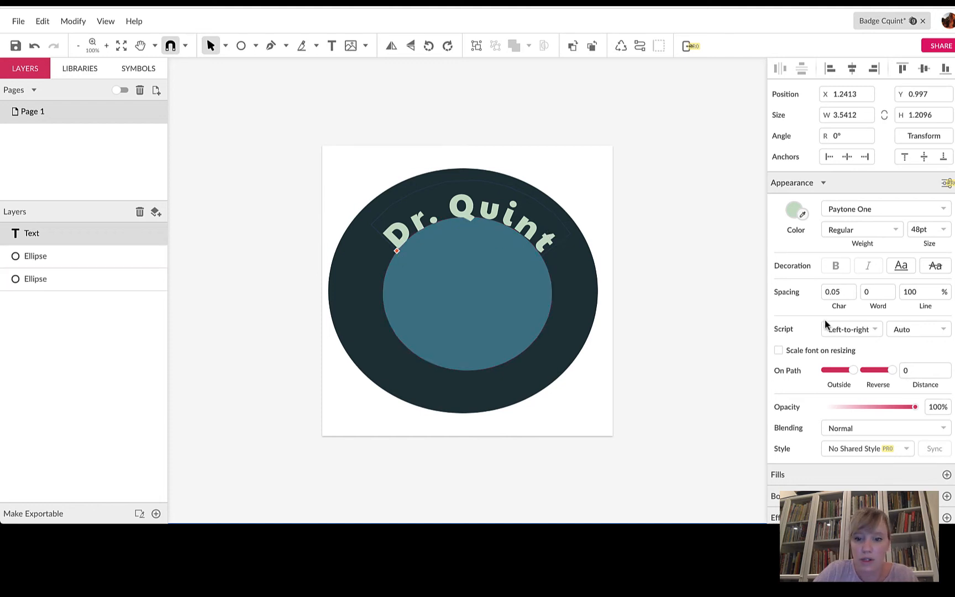
drag(395, 251, 403, 245)
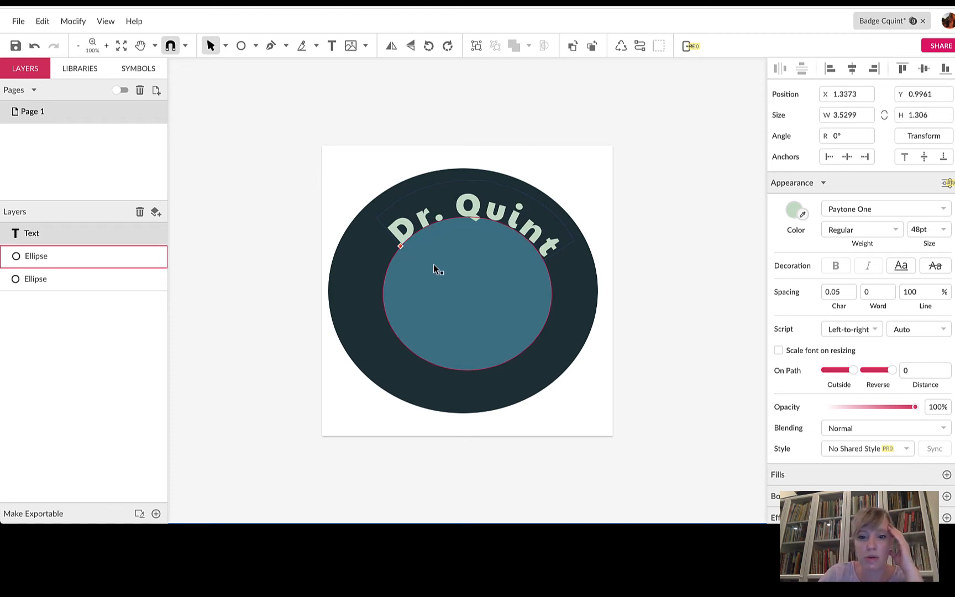
Examine the text layout on the finished example badge in its own document, and return to the badge in progress
key(Escape)
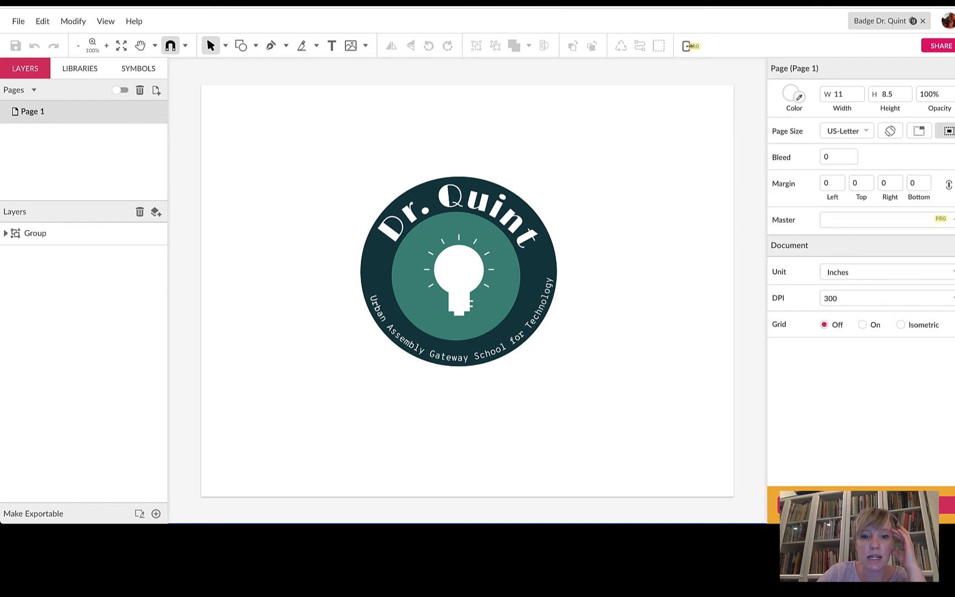
click(509, 258)
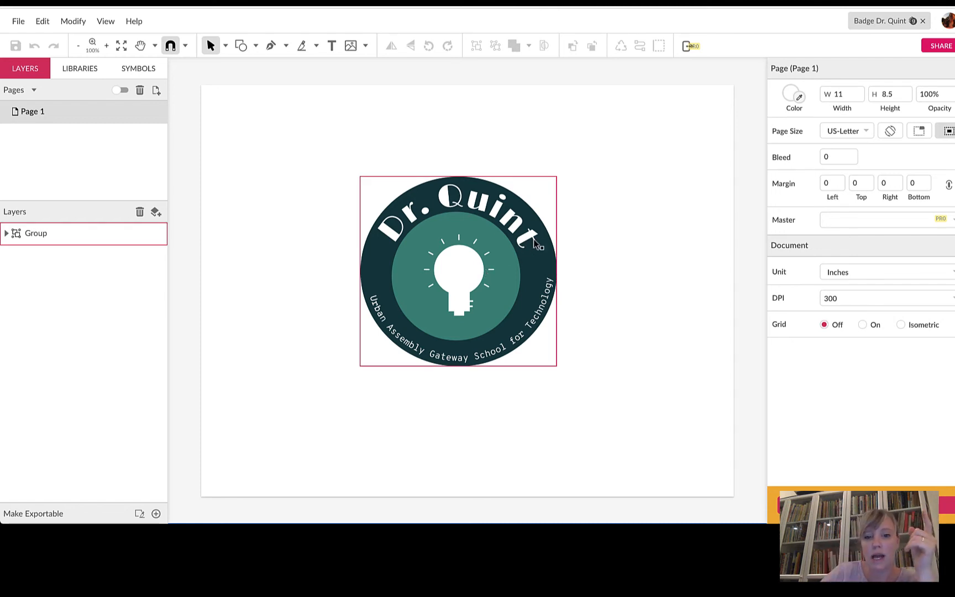
key(Escape)
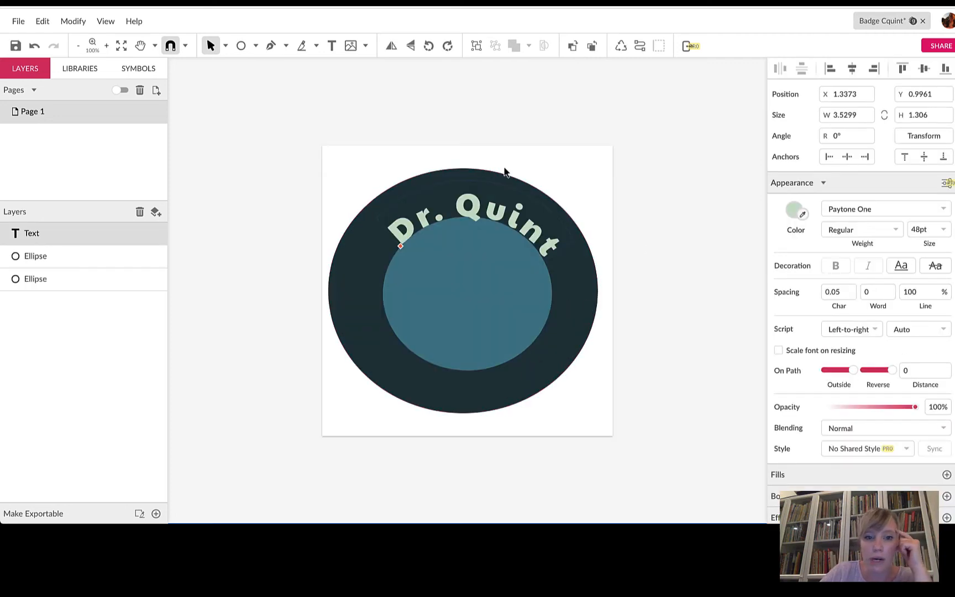
Add text on the outer ellipse's path at its lower edge reading "Urban Assembly Gateway School for Technology"
click(332, 49)
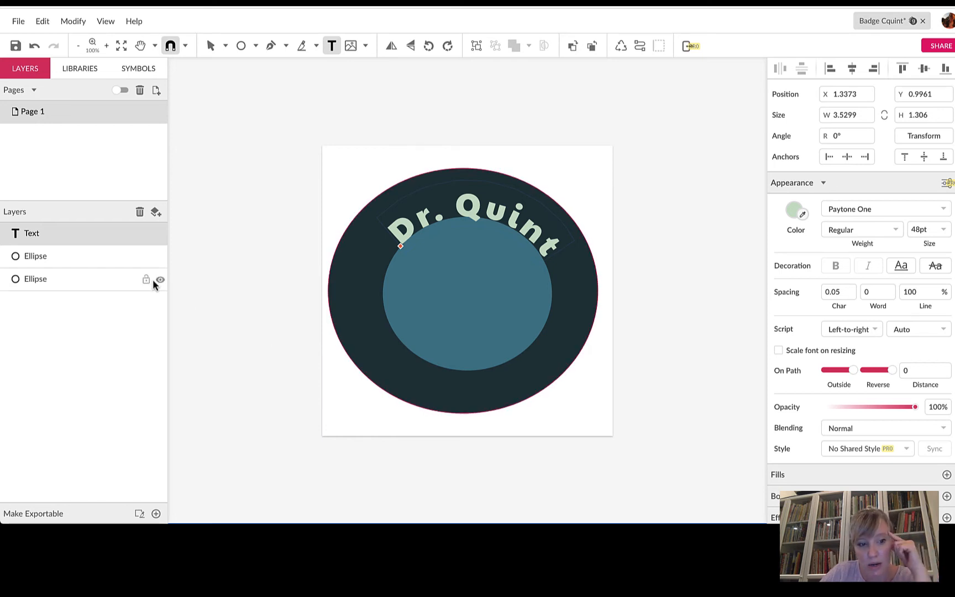
click(436, 411)
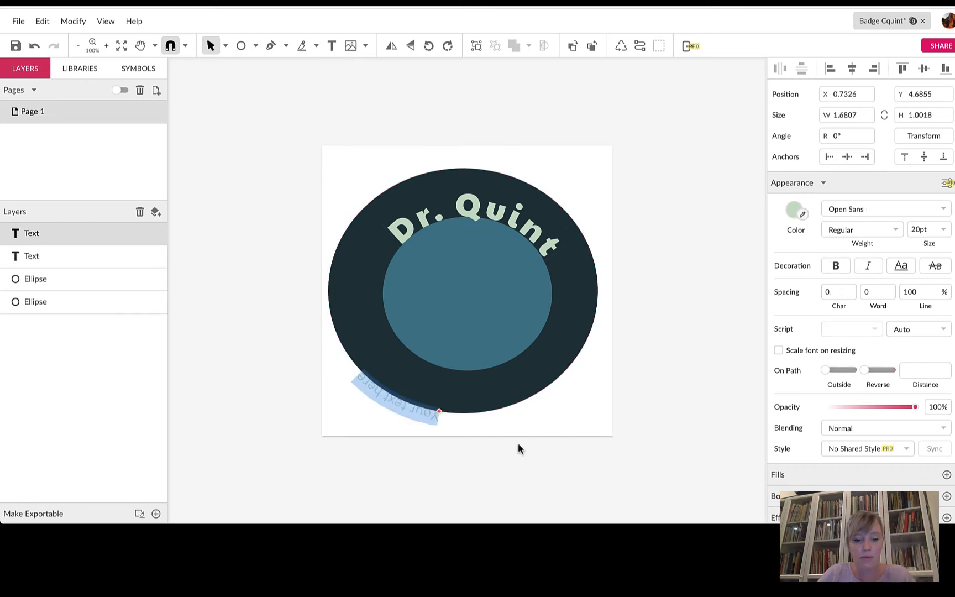
text(Urban)
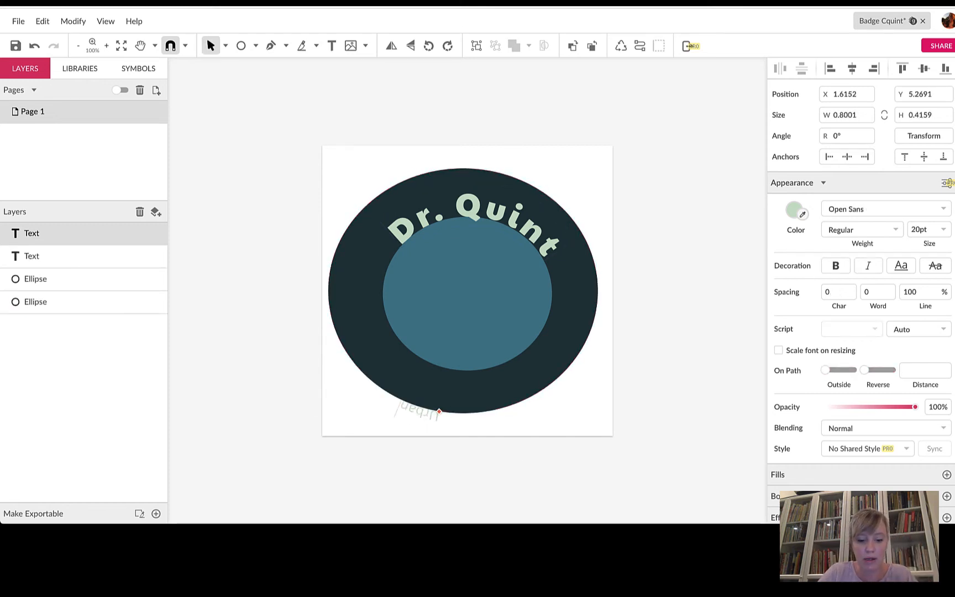
text( Assembly Gate)
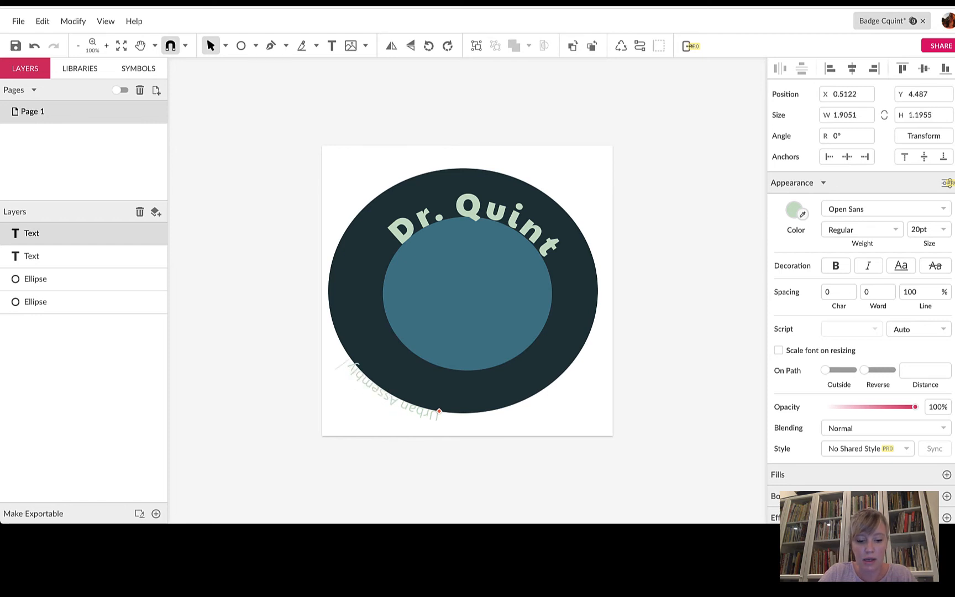
text(way School fo)
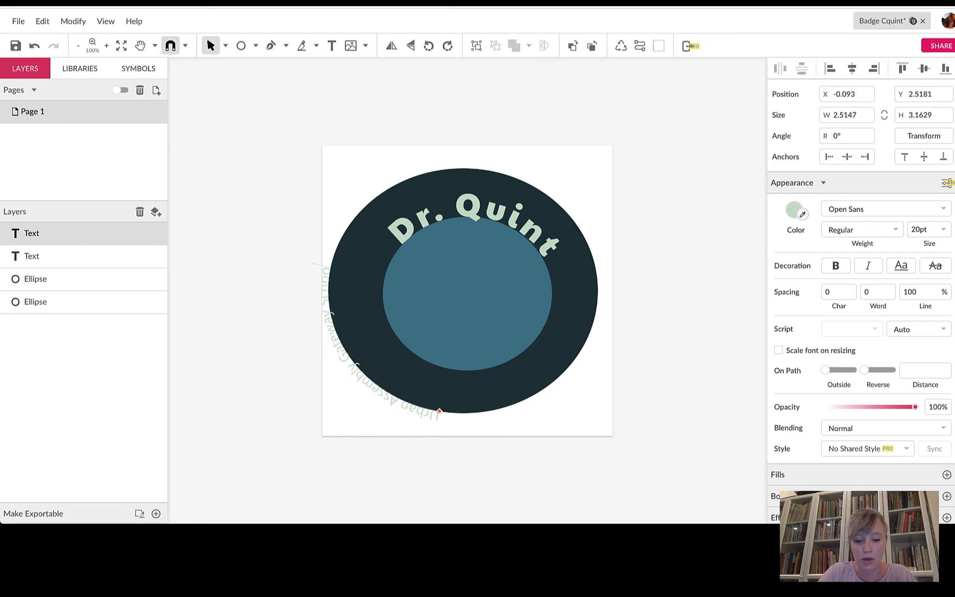
text(r)
text( Technolo)
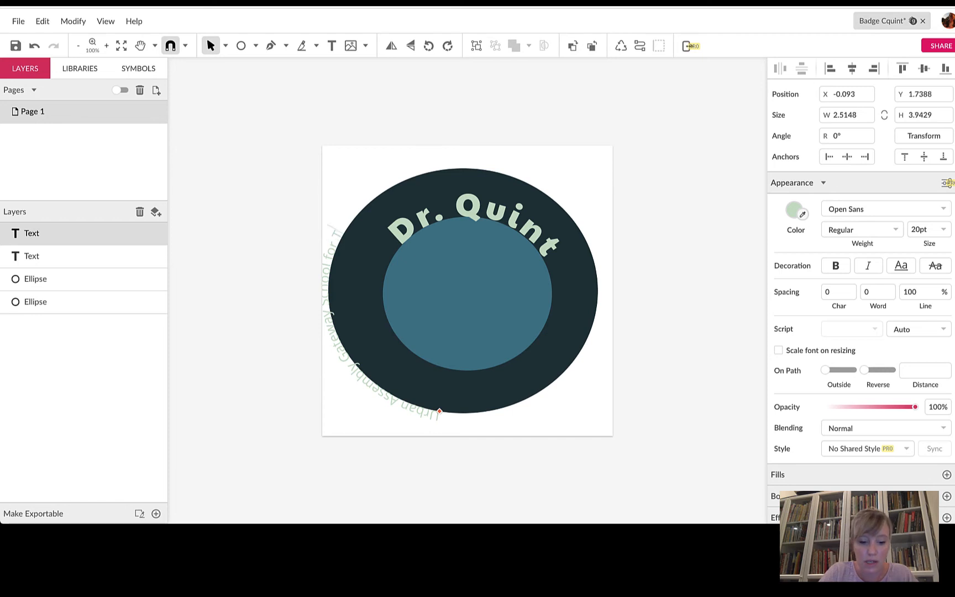
text(gy)
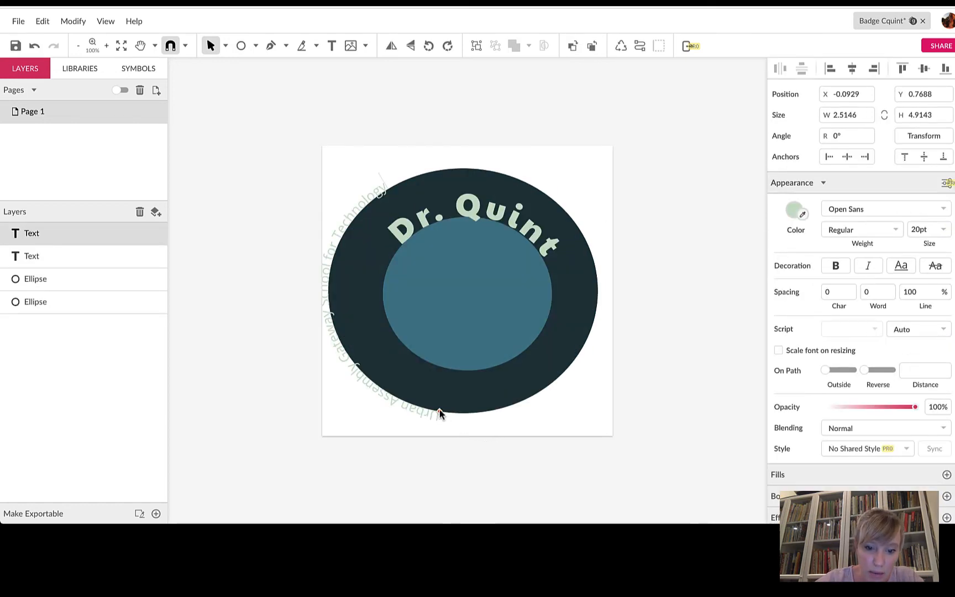
Disable Reverse but keep Outside enabled for the school text, and slide its start point to the outer ellipse's lower-left edge
drag(439, 412, 560, 393)
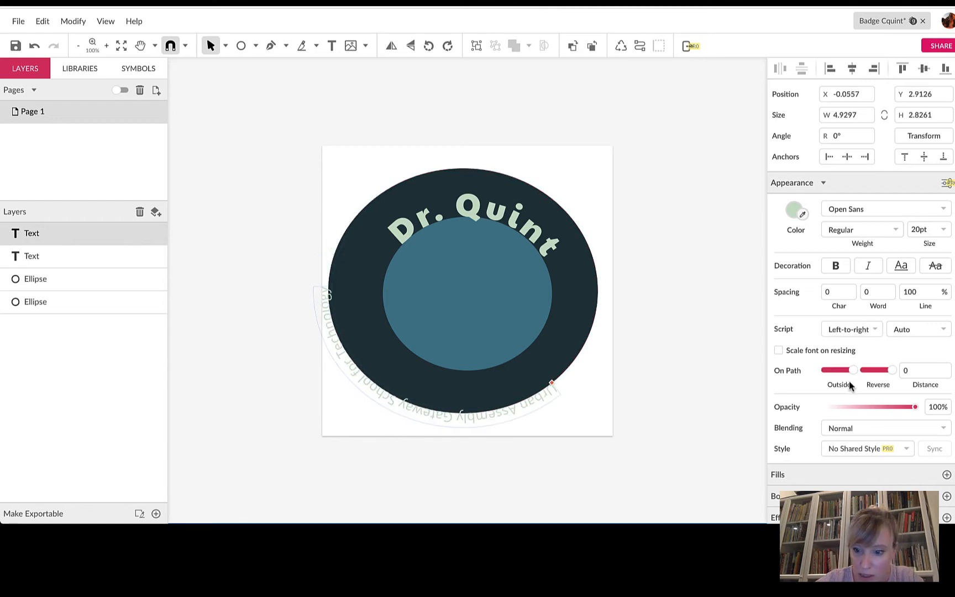
click(828, 374)
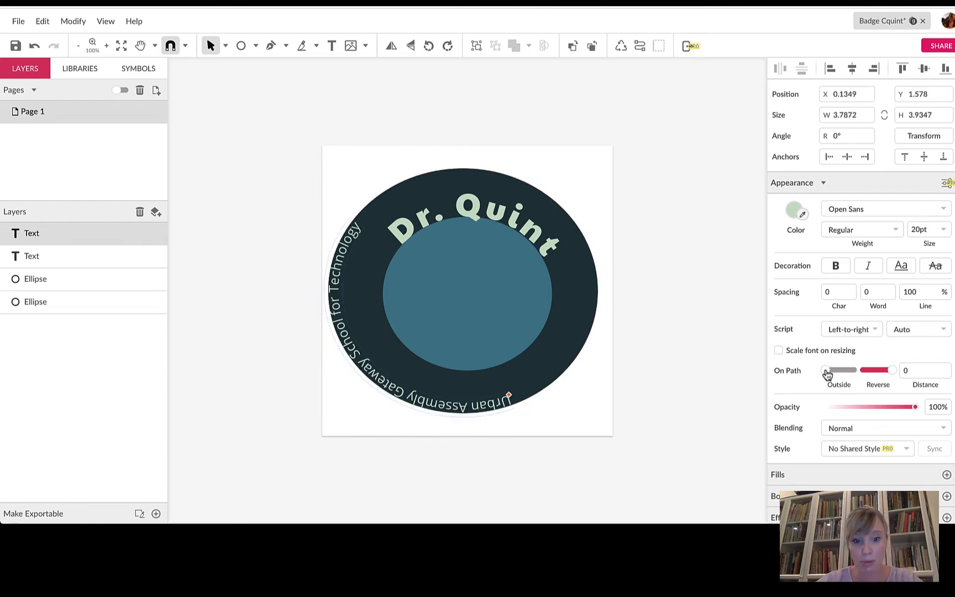
click(866, 374)
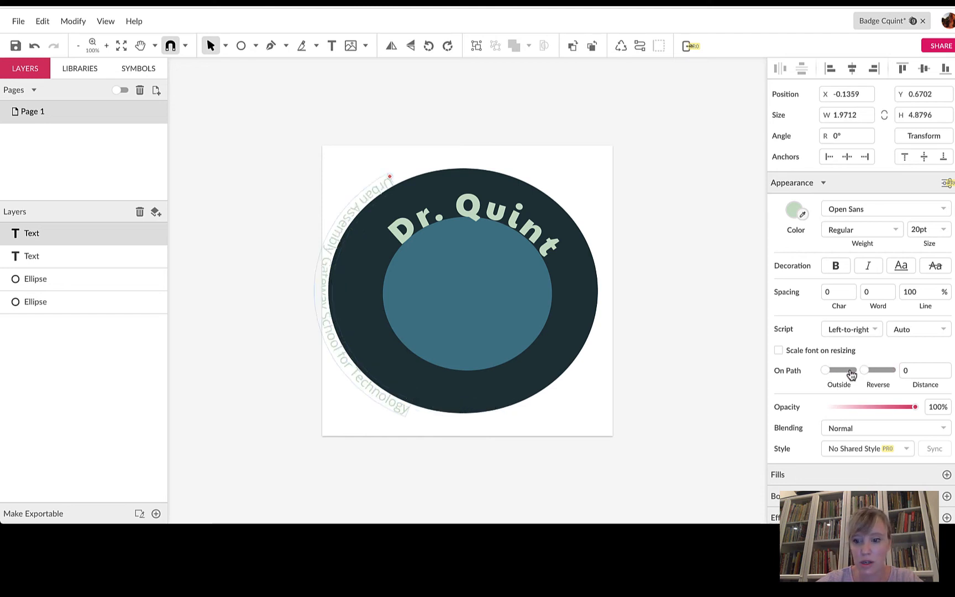
click(848, 371)
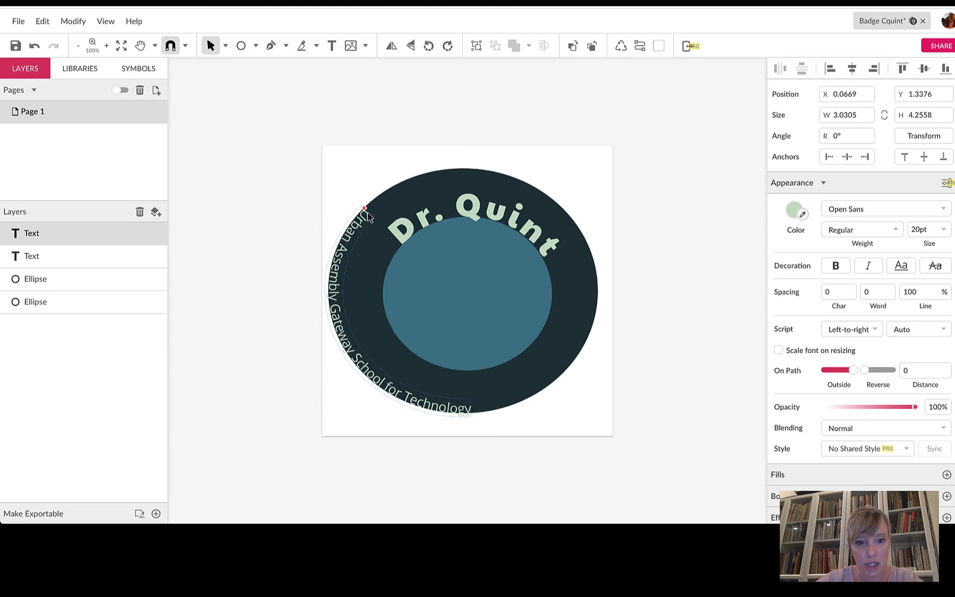
drag(364, 209, 389, 365)
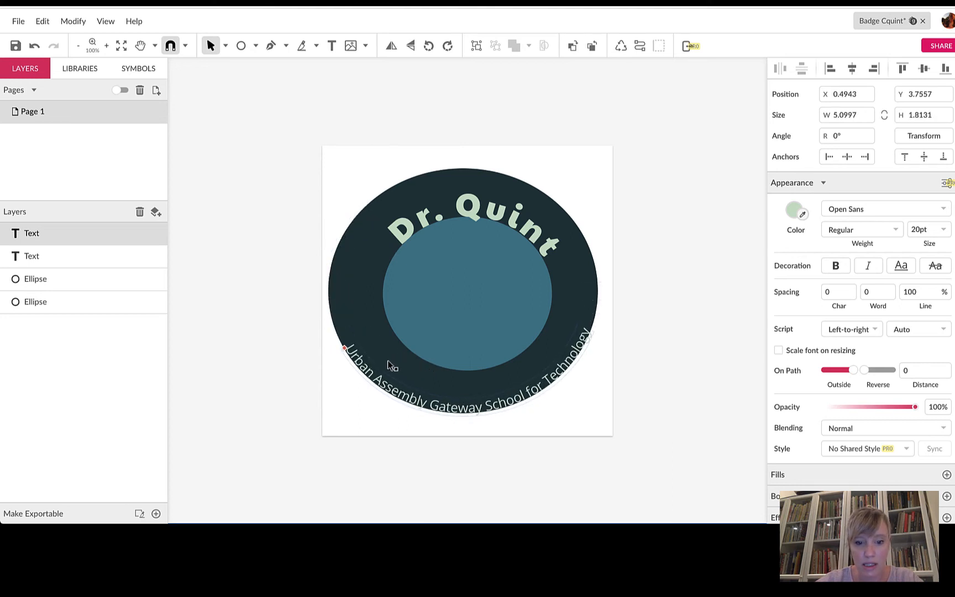
Set the school text's font to Fira Mono and slide its start point slightly up the outer ellipse's lower-left edge
click(920, 209)
scroll(823, 336, up, 10)
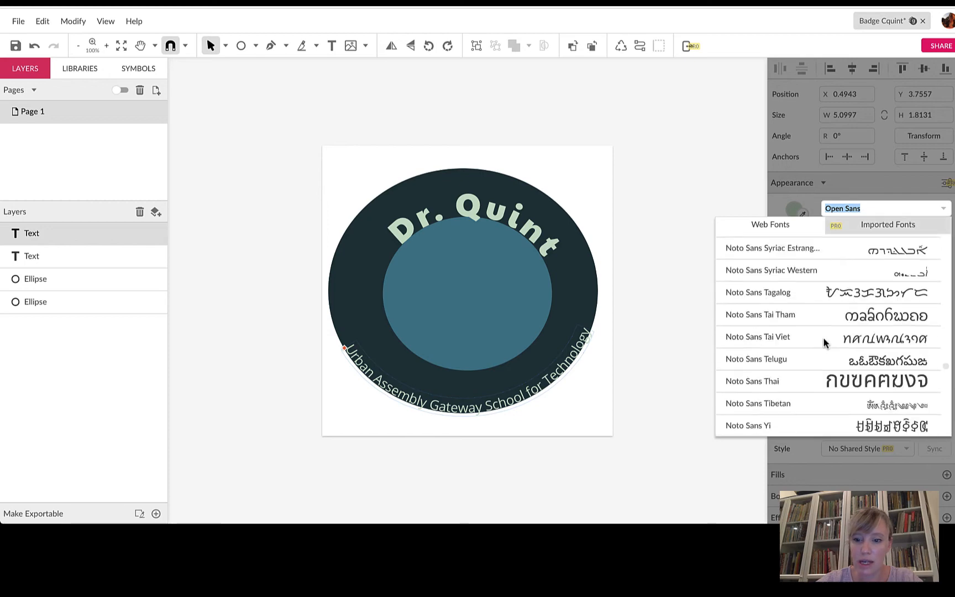
scroll(823, 336, up, 15)
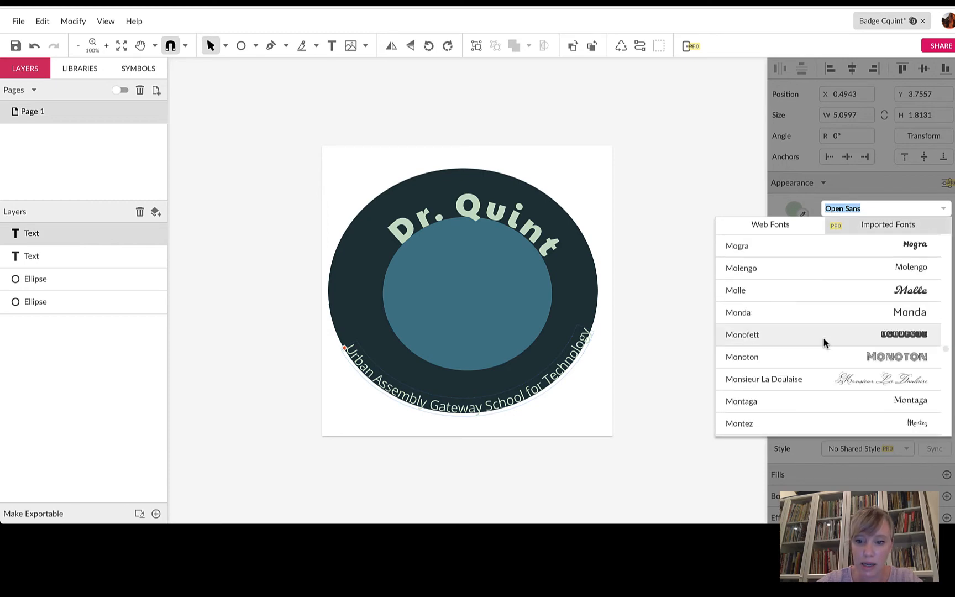
scroll(823, 343, up, 15)
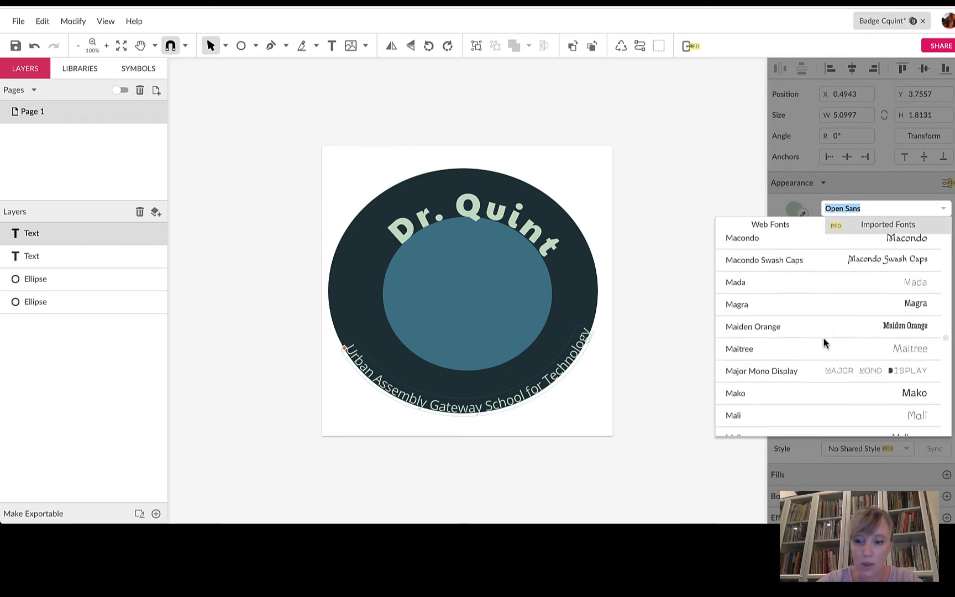
scroll(824, 342, up, 20)
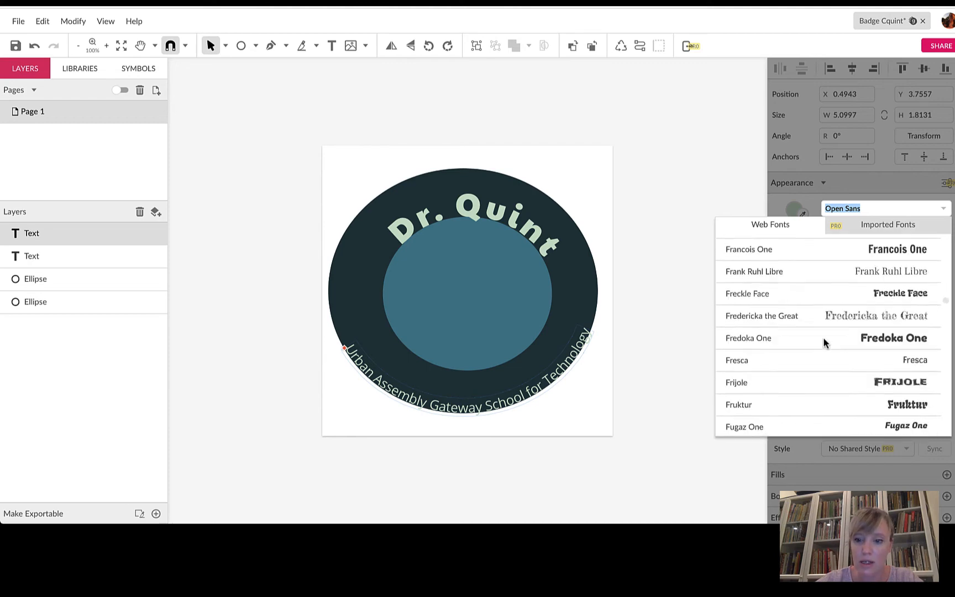
scroll(824, 342, down, 20)
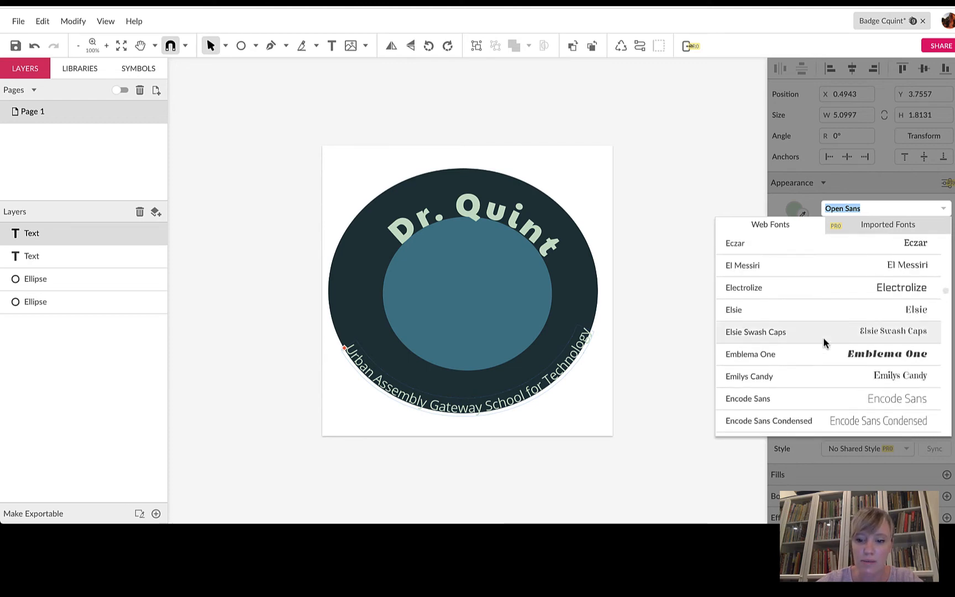
scroll(823, 339, down, 6)
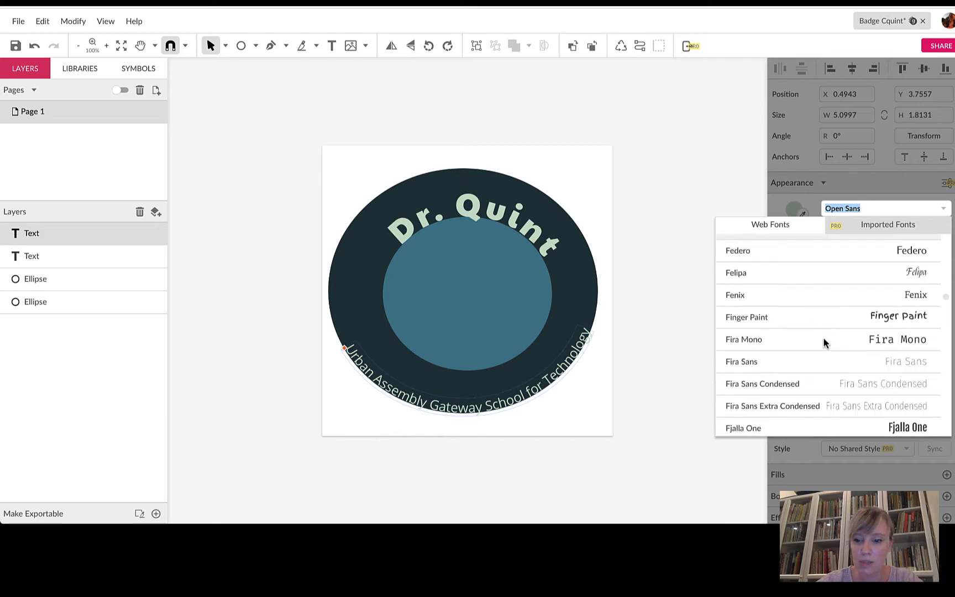
click(834, 314)
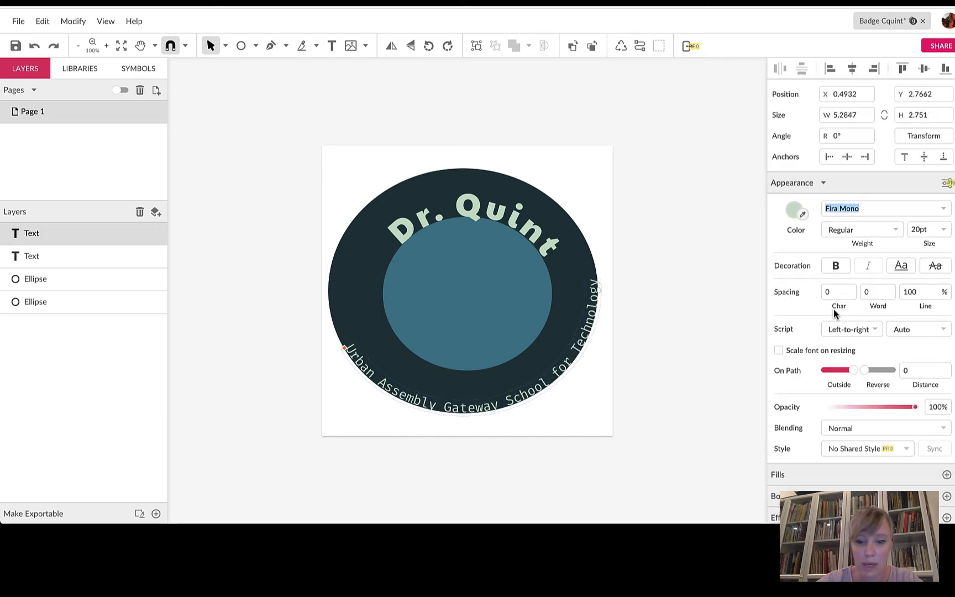
drag(341, 350, 344, 349)
drag(344, 349, 335, 339)
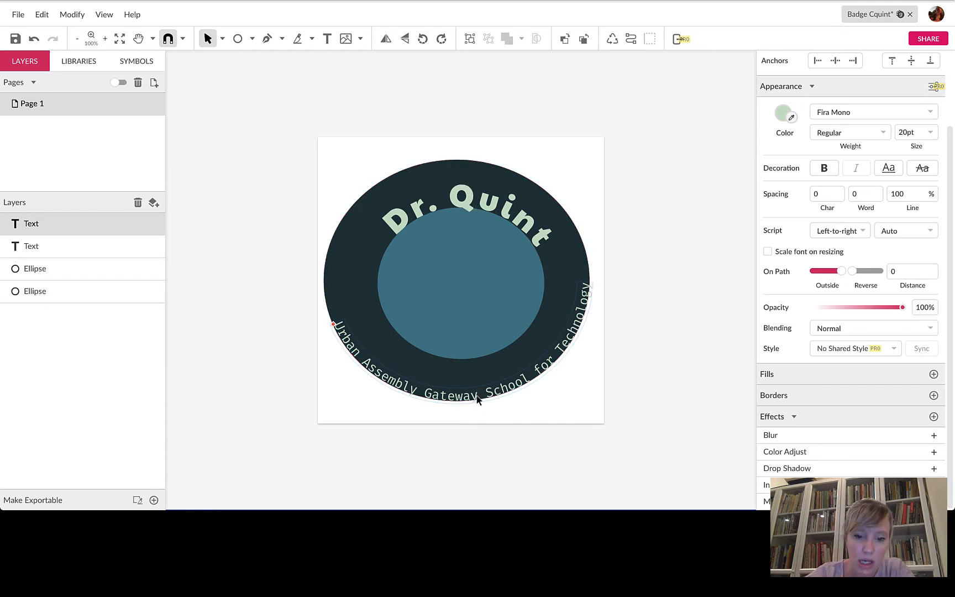
Try an on-path distance of 7.2 for the school text and step the value further
click(906, 271)
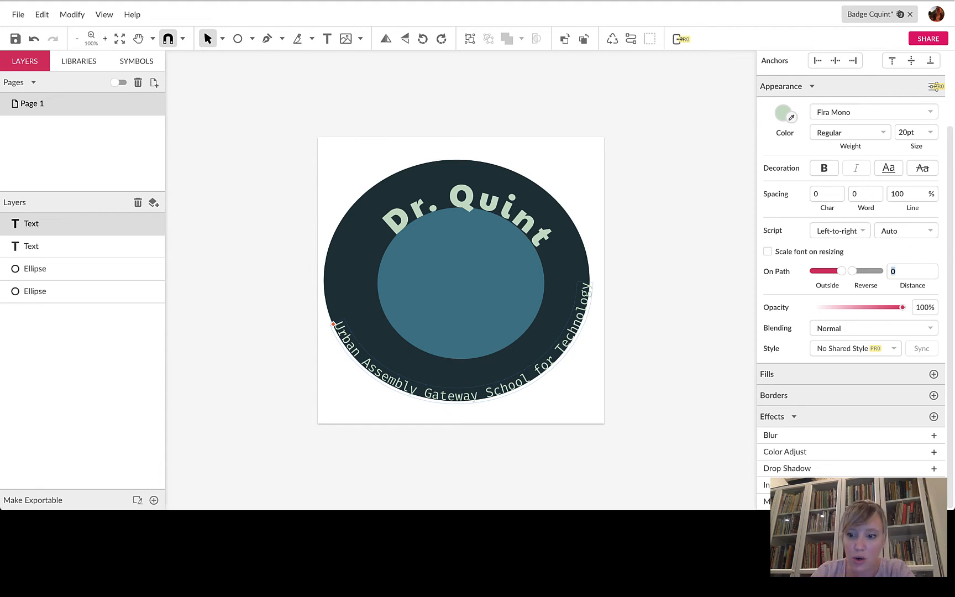
text(7.2)
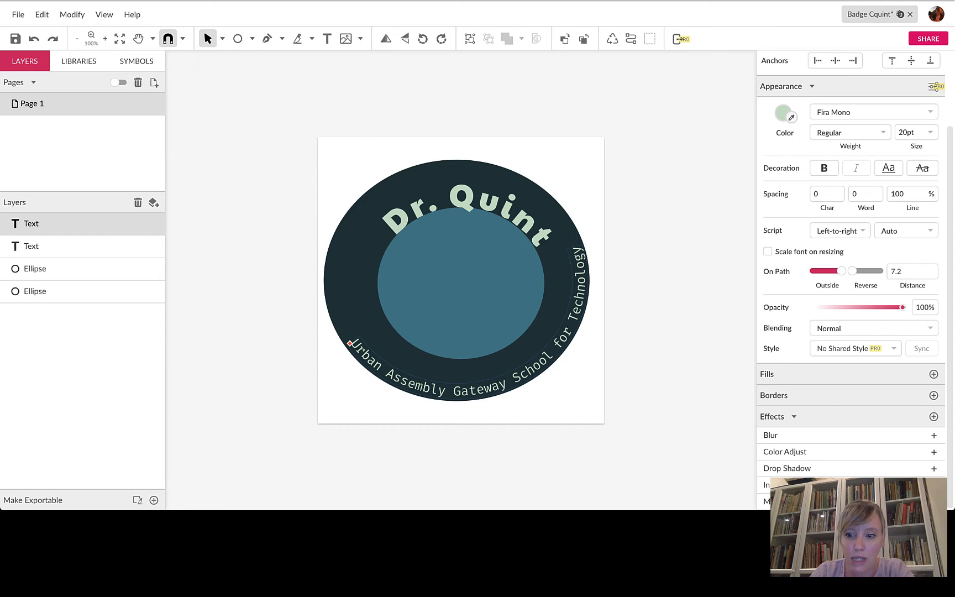
key(Up)
key(Down)
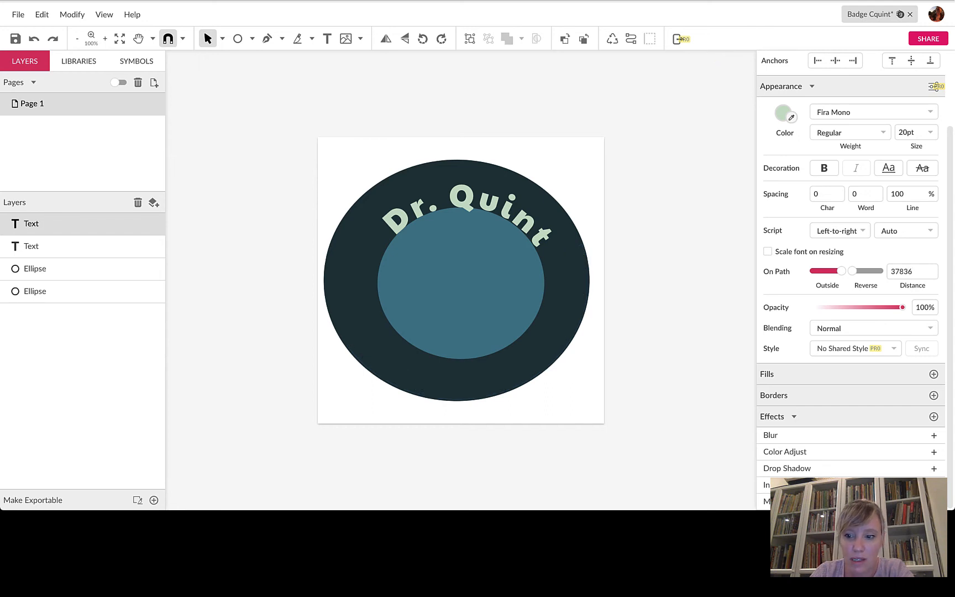
key(Down)
key(Up)
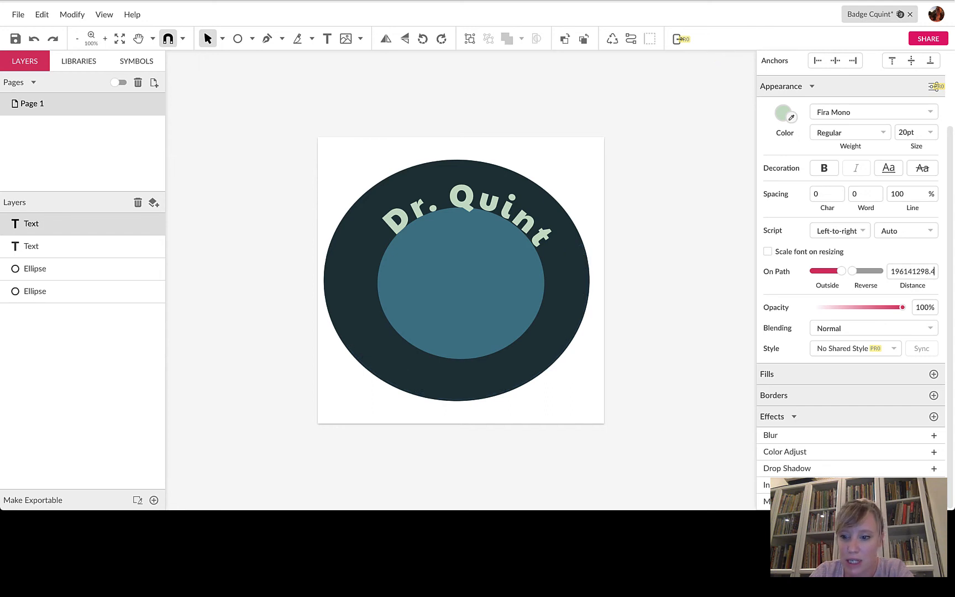
Try an on-path distance of 1 inch (72) for the school text
key(BackSpace)
key(BackSpace)
key(BackSpace)
key(BackSpace)
key(BackSpace)
key(BackSpace)
key(BackSpace)
key(BackSpace)
key(BackSpace)
key(BackSpace)
key(BackSpace)
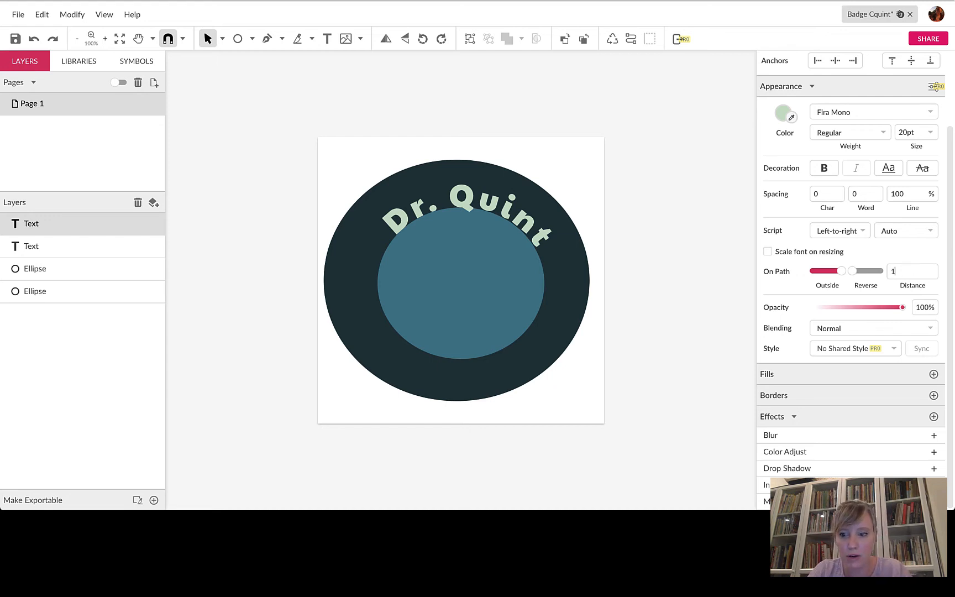
text(72)
key(Return)
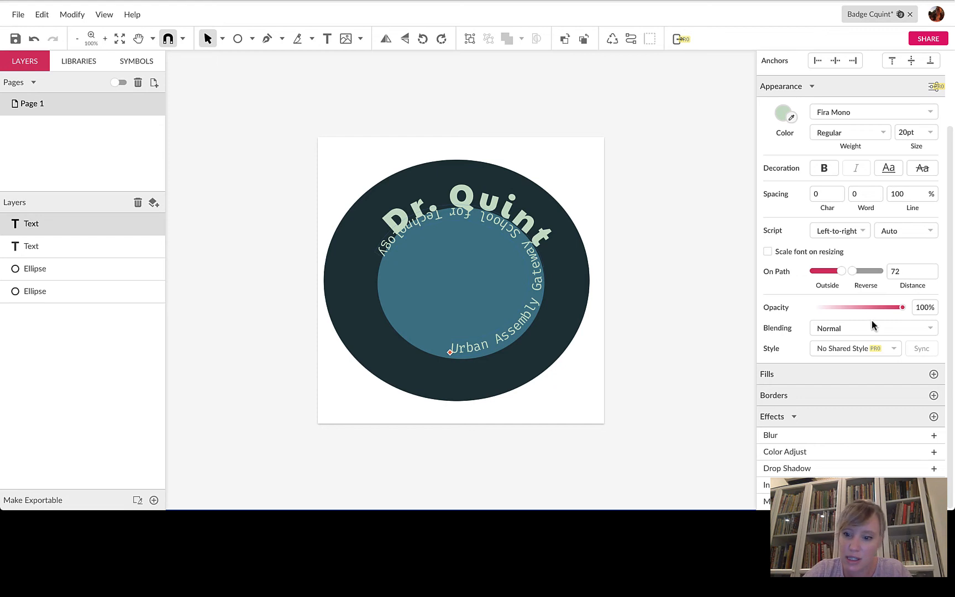
Clear the school text's on-path distance and reset it to 0
double_click(907, 270)
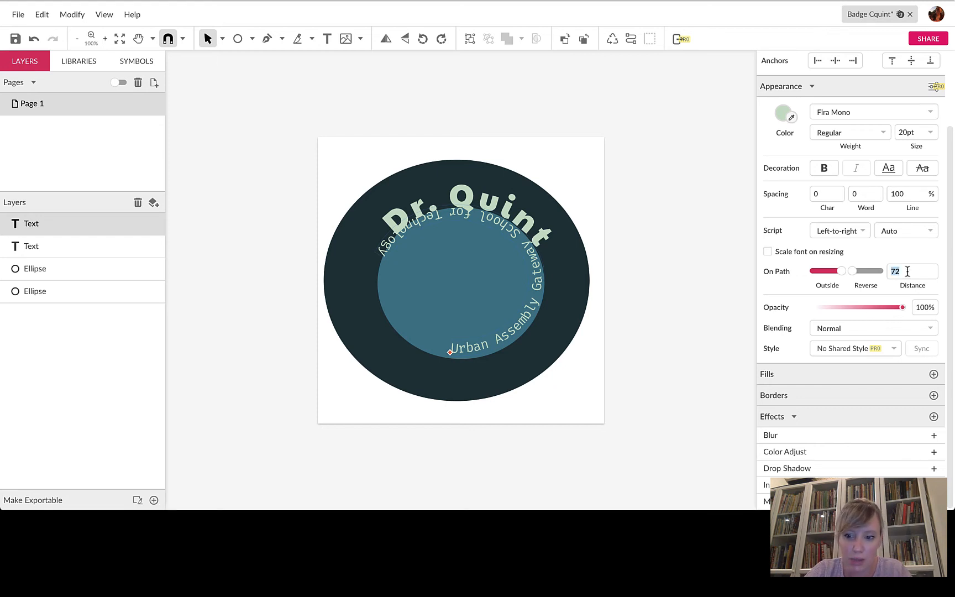
text(1)
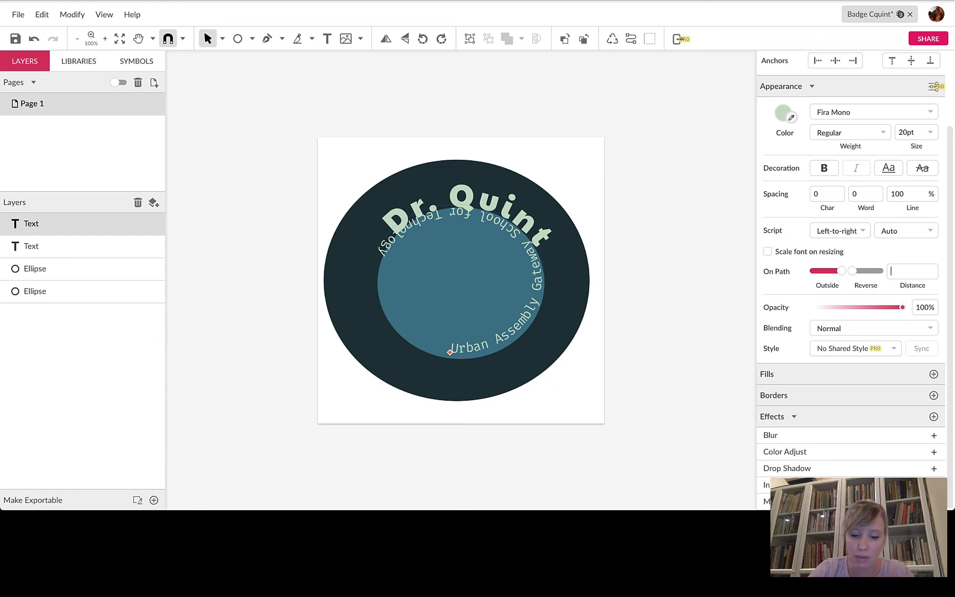
key(ctrl+z)
key(ctrl+z)
key(ctrl+z)
key(ctrl+z)
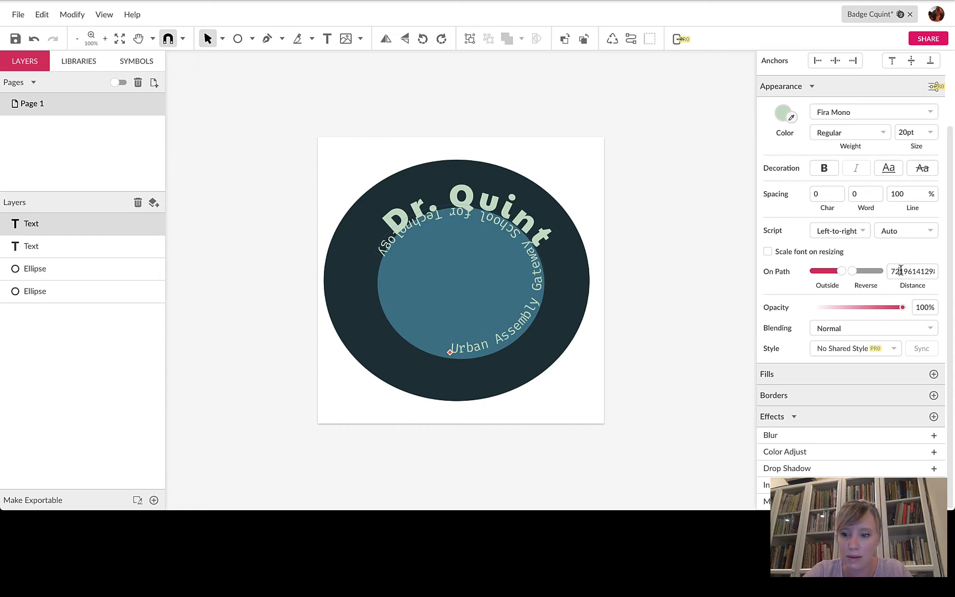
drag(891, 271, 954, 273)
key(BackSpace)
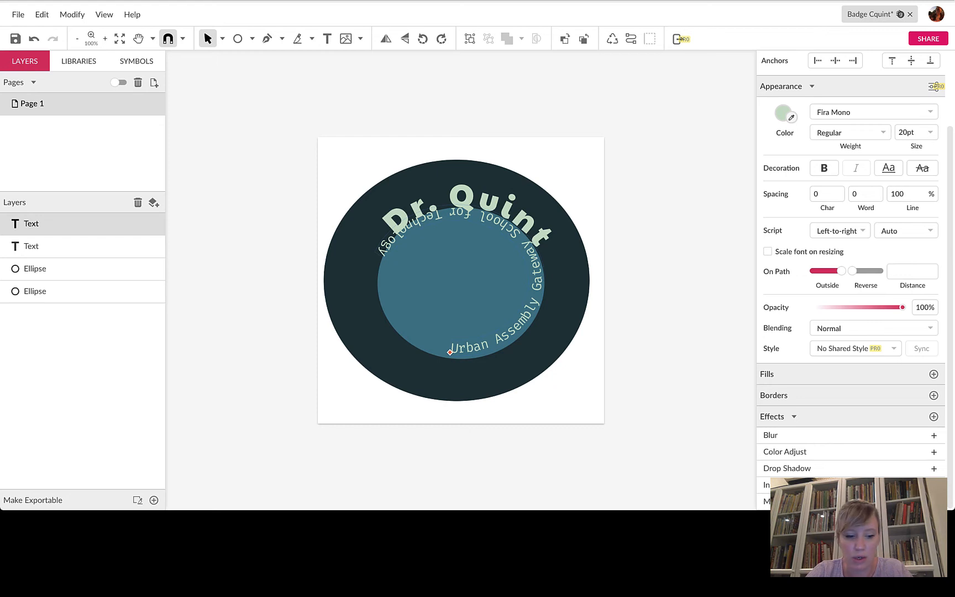
key(Return)
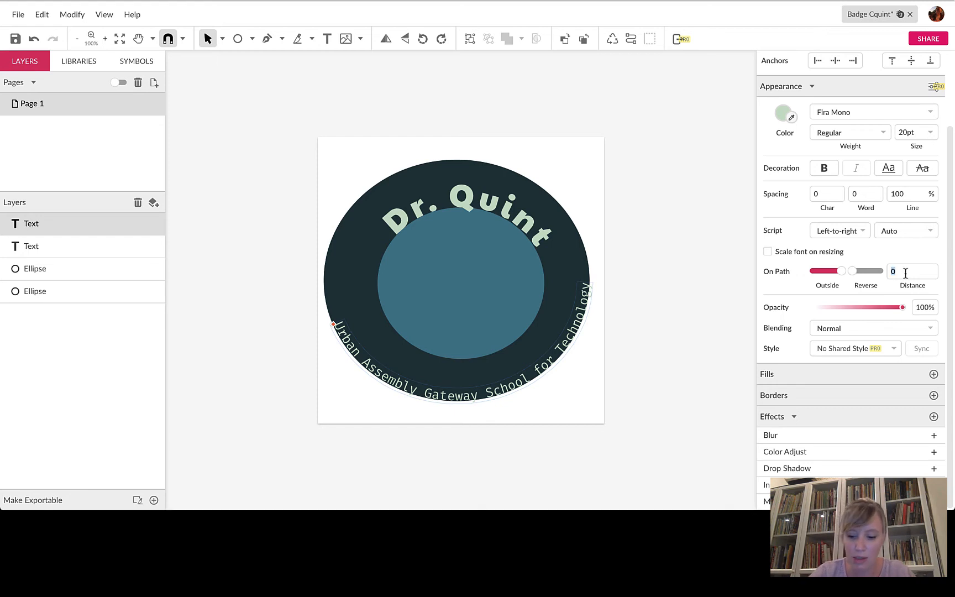
Set the school text's on-path distance to 7.2 and then 0.2 inches (14.4), and slide its start point up the outer ellipse's left side
text(7.2)
key(Return)
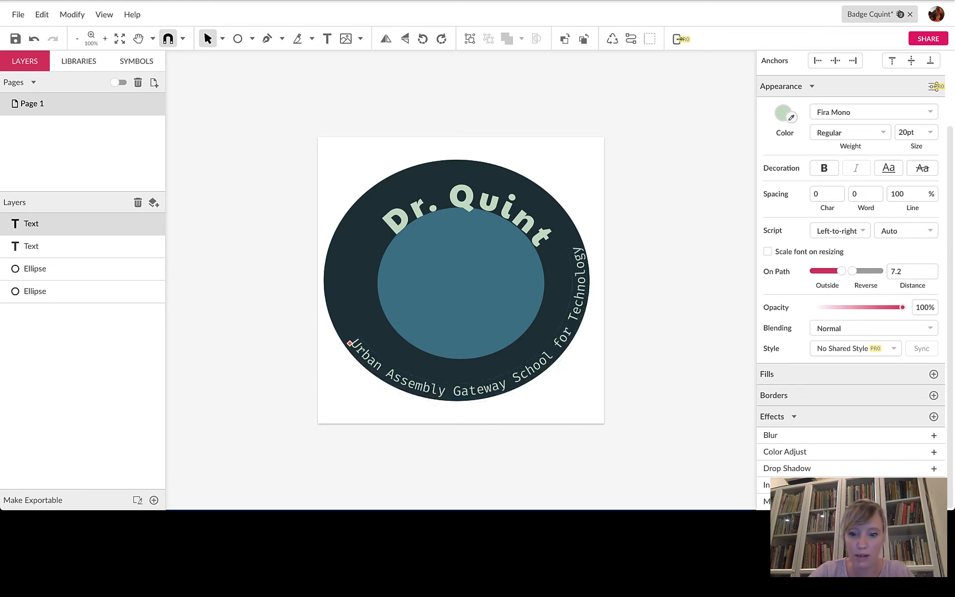
click(909, 269)
text(14.4)
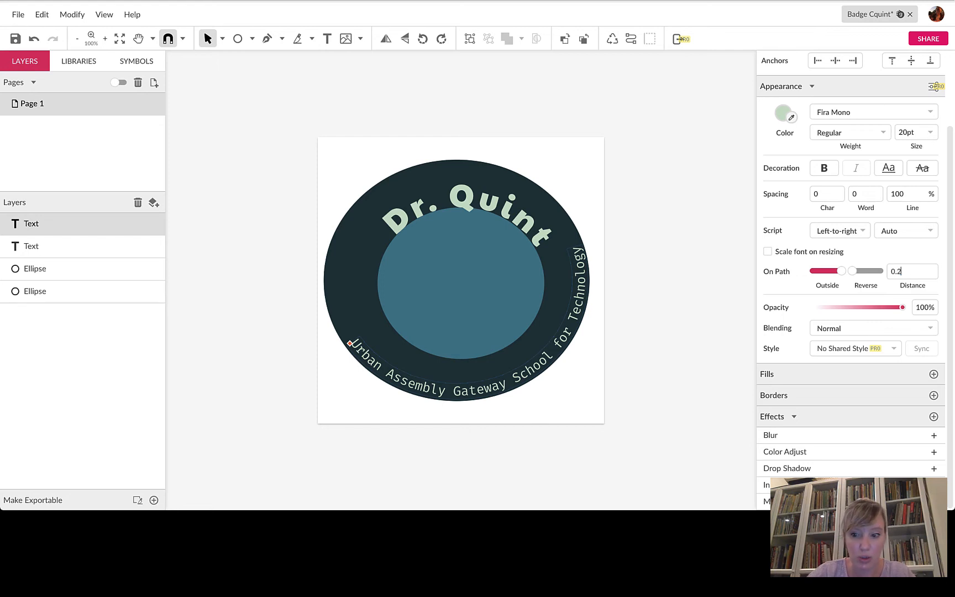
key(Return)
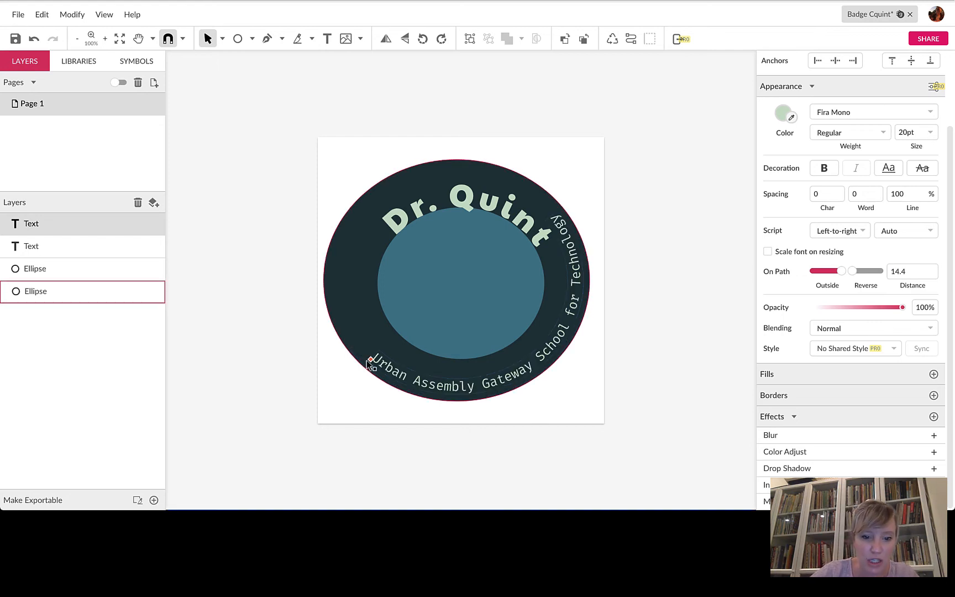
drag(370, 361, 320, 291)
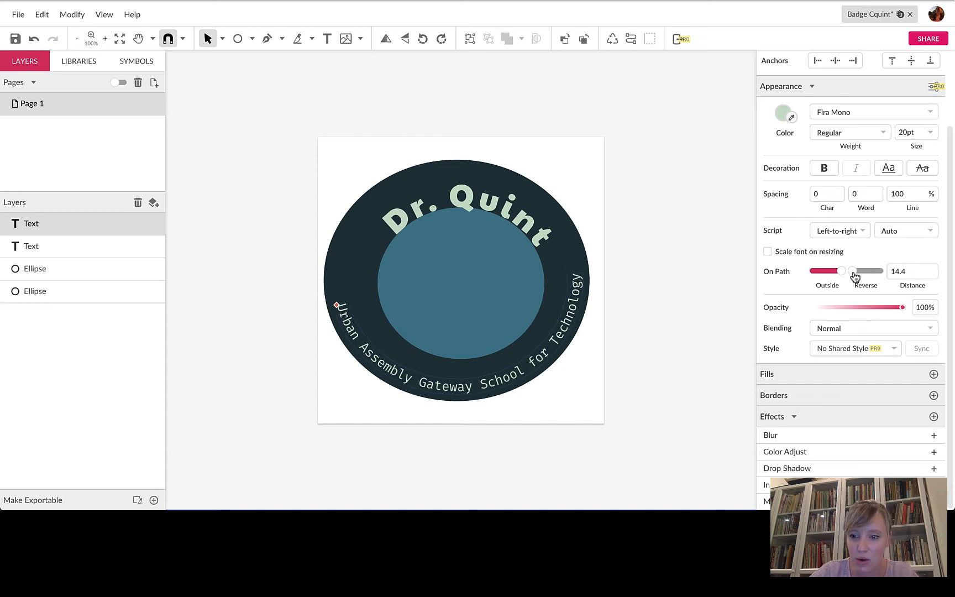
Try an on-path distance of 0.3 inches (21.6) for the school text and slide its start point further up the ellipse's left side
double_click(916, 271)
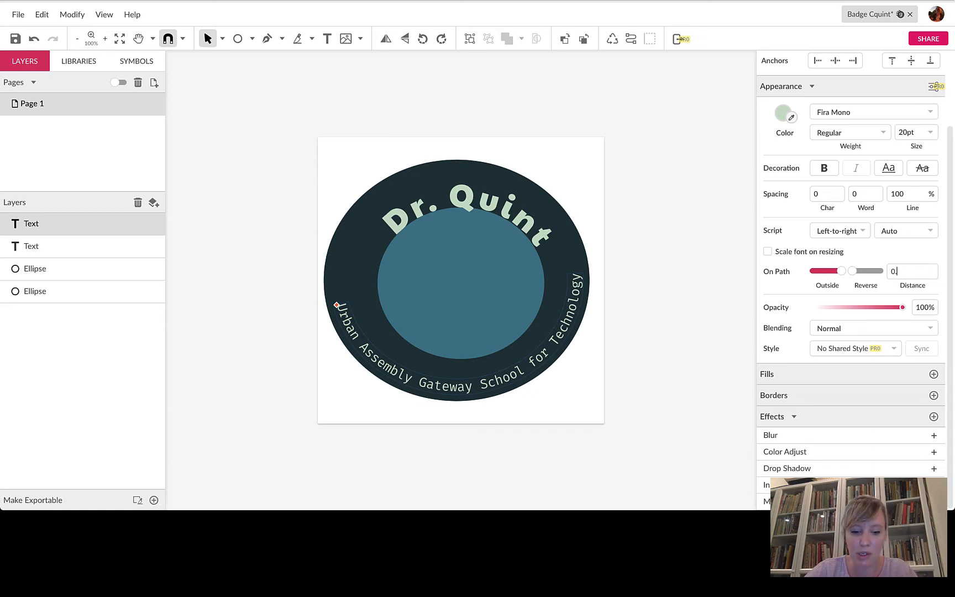
text(3)
key(Return)
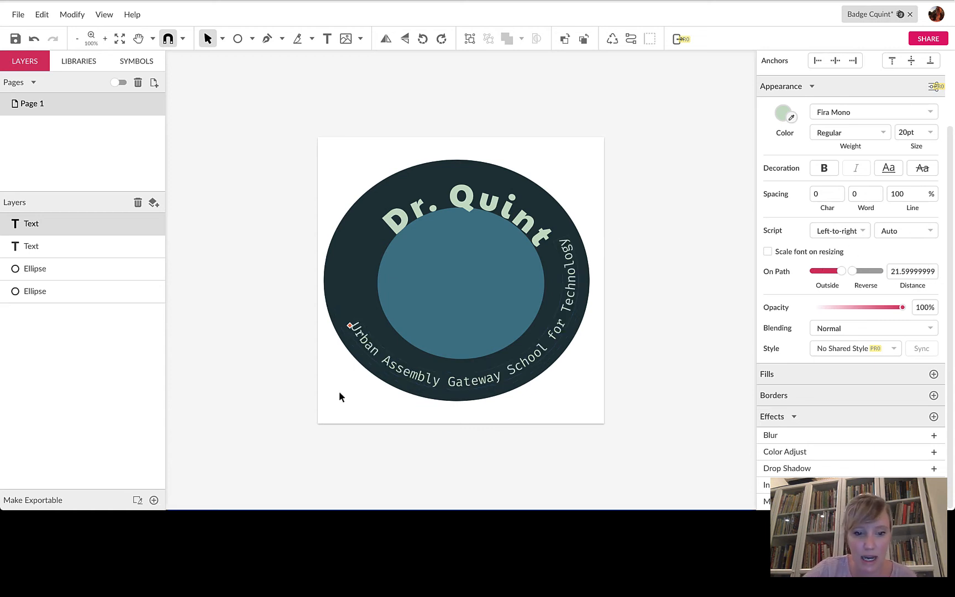
drag(349, 325, 323, 269)
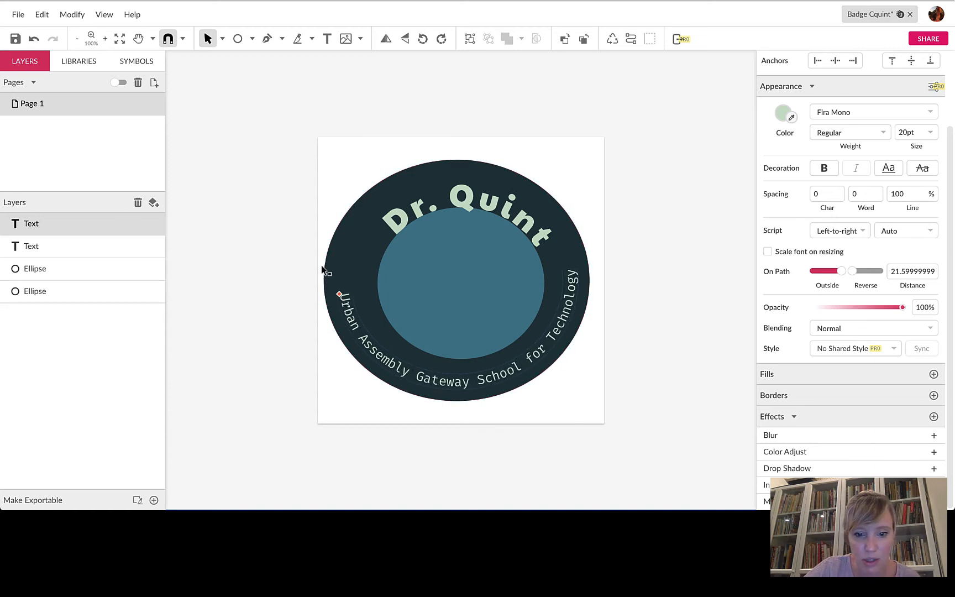
Set the curved name text's on-path distance to 0.2 inches (14.4) and slide its start point clockwise to center it above the inner ellipse
click(466, 201)
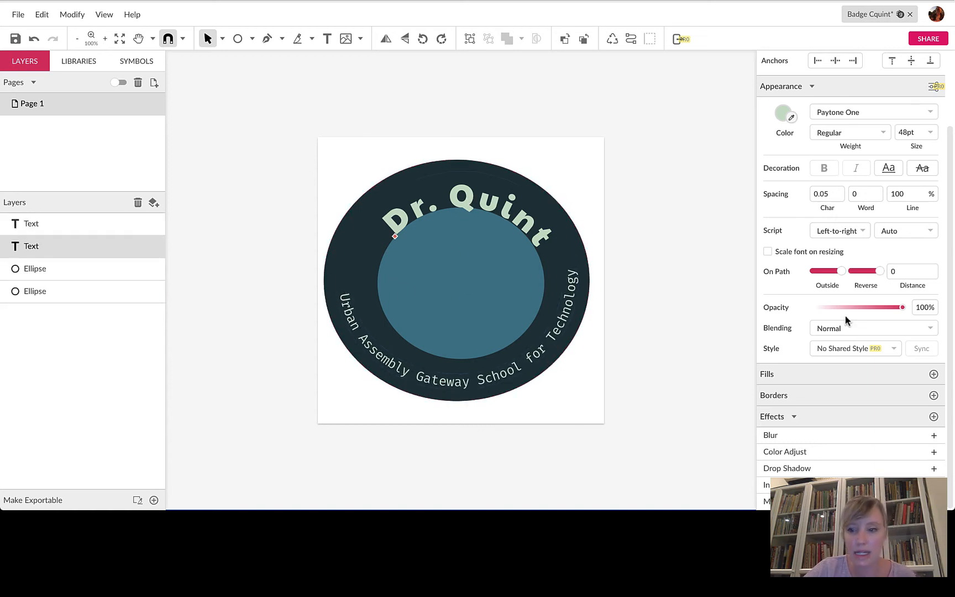
click(905, 273)
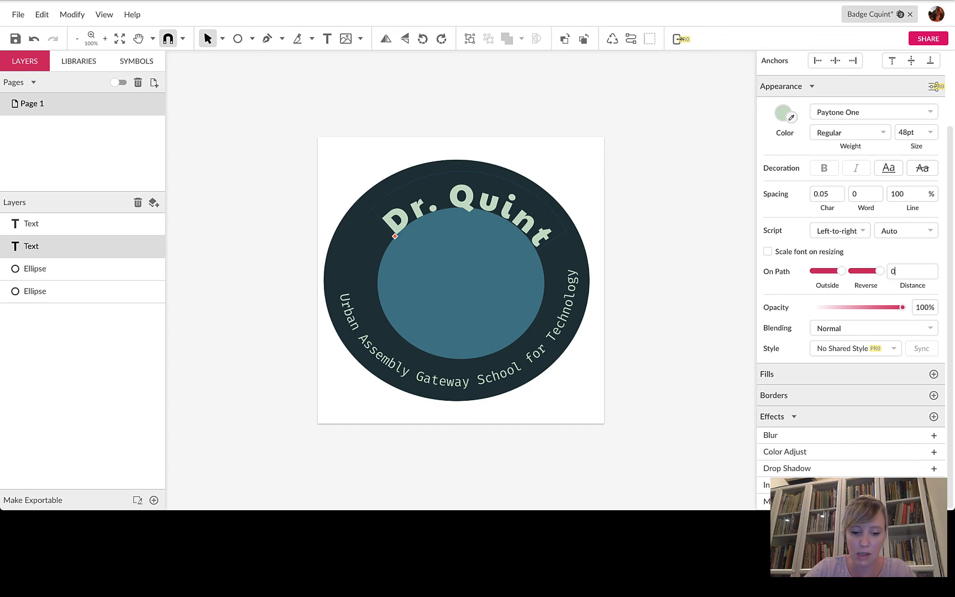
text(0.2)
key(Return)
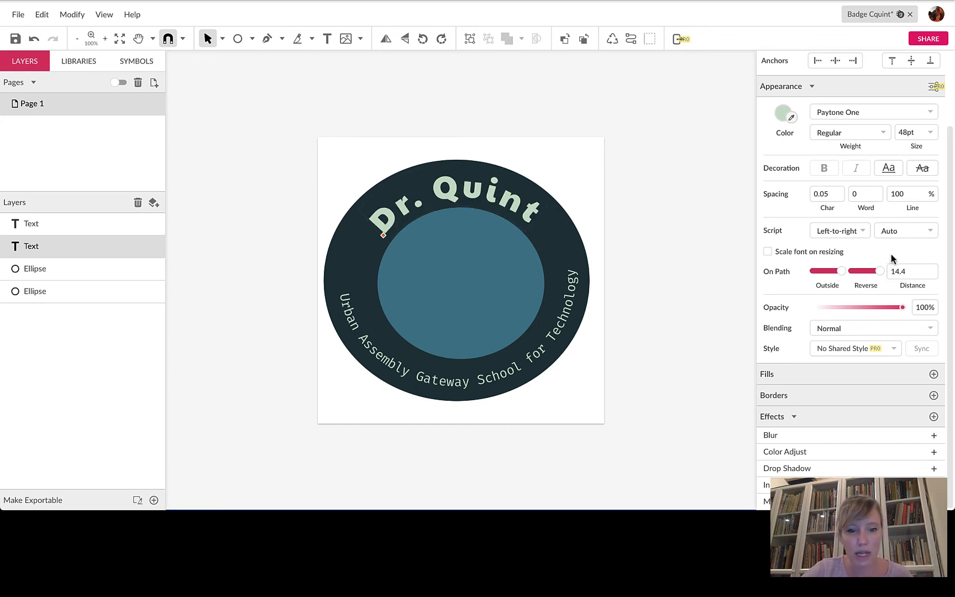
drag(383, 237, 395, 222)
Set the school text's on-path distance to 0.2 inches (14.4) and slide its start point slightly down the left side to balance both ends
click(370, 351)
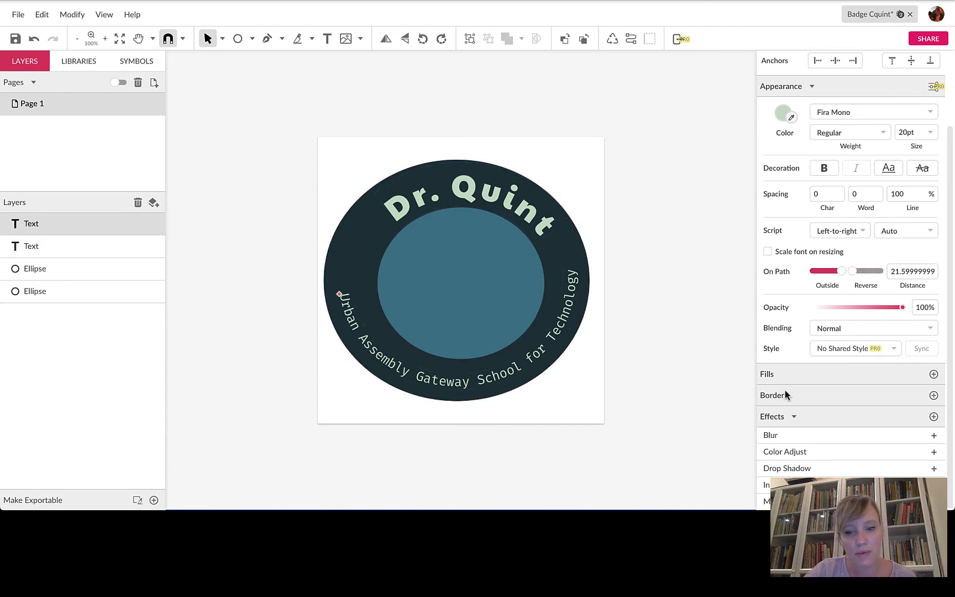
click(907, 269)
text(14.4)
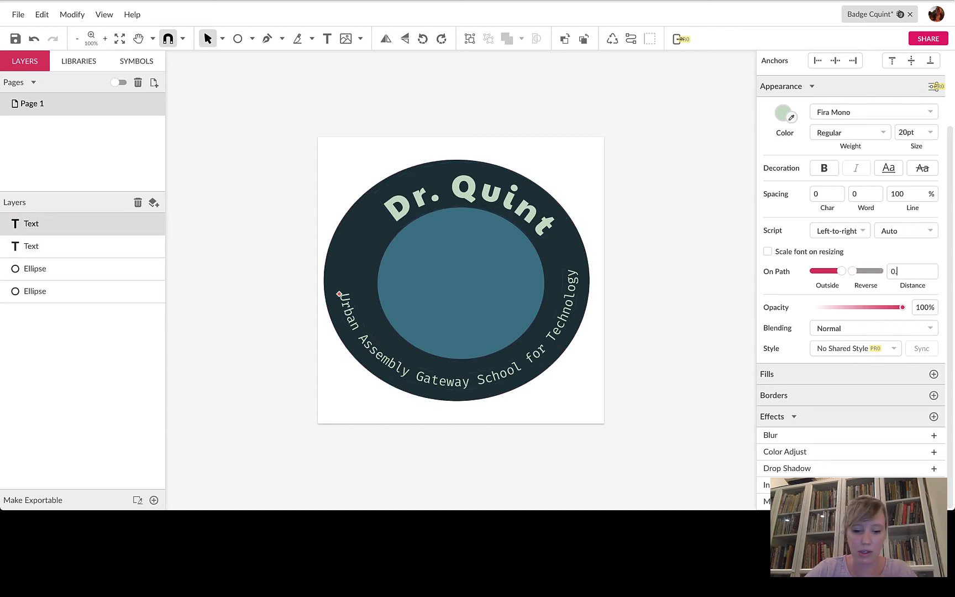
key(Return)
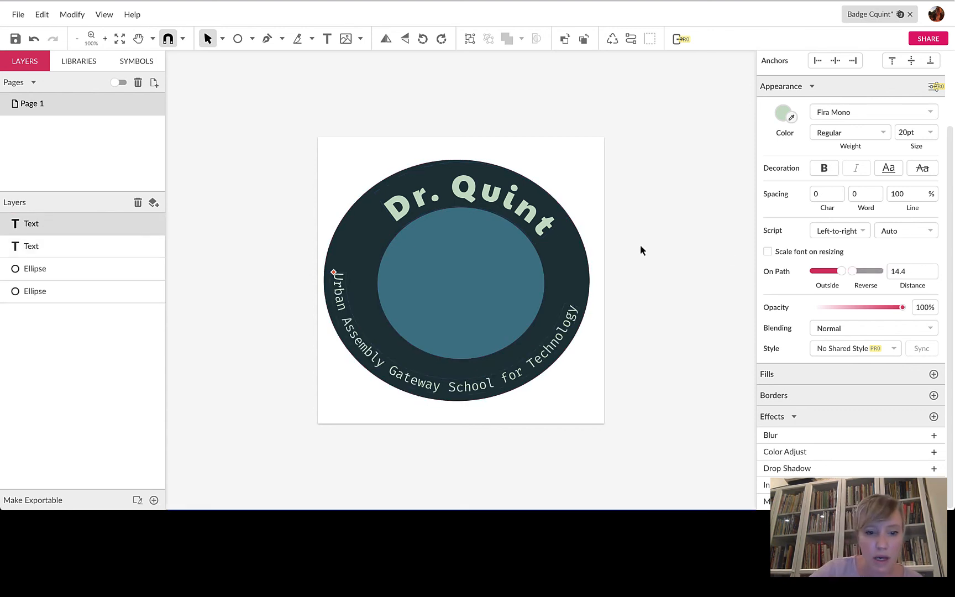
drag(335, 274, 341, 292)
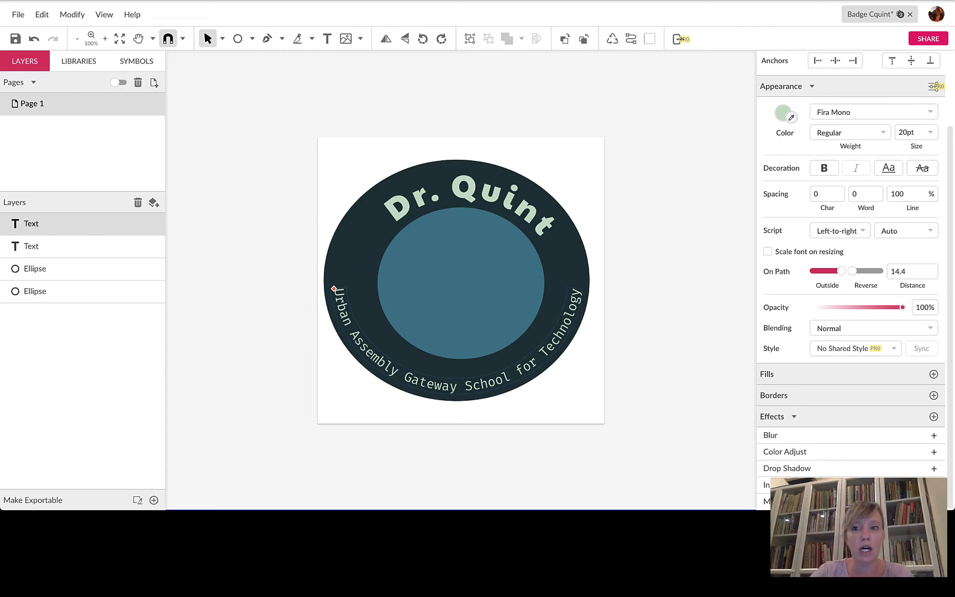
Search Google Images for "icon for technology" in a new browser tab
key(super+t)
text(icon)
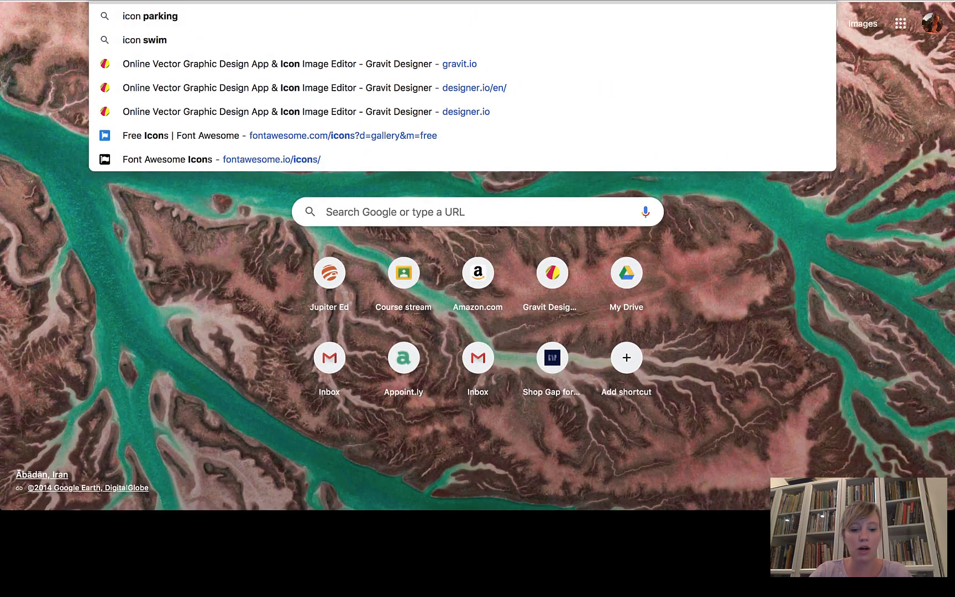
text( for tech)
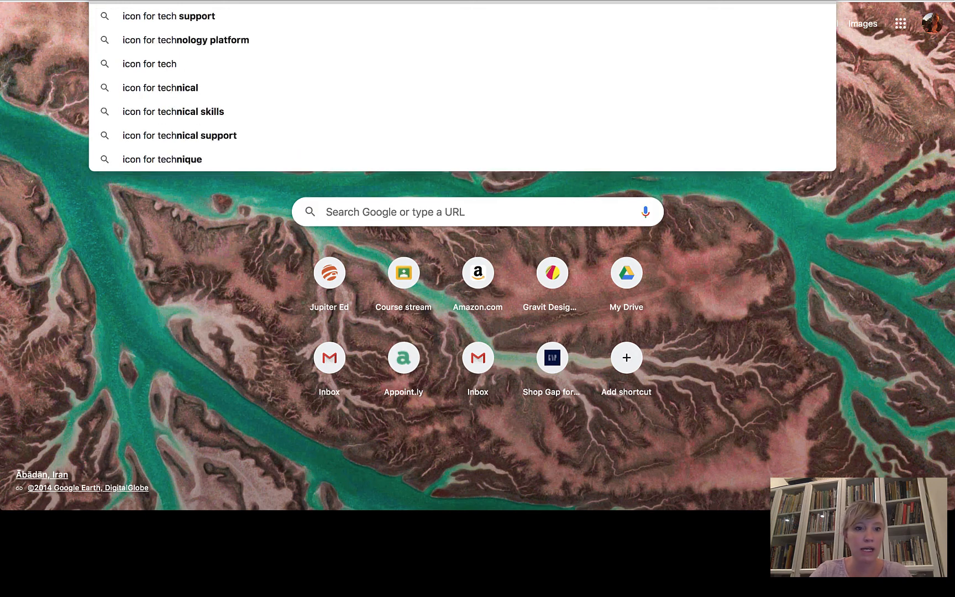
text(nology)
key(Return)
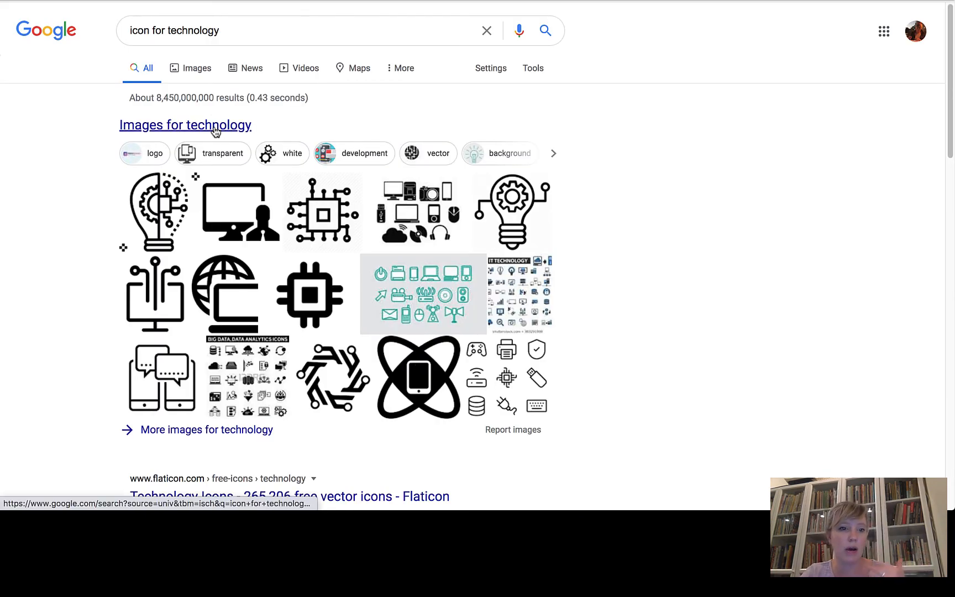
click(199, 70)
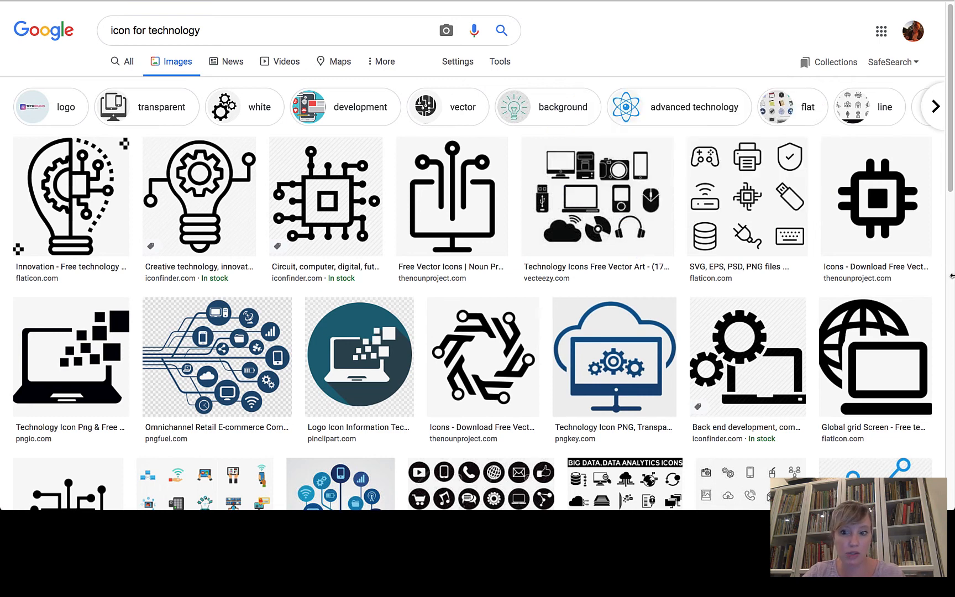
Save the black microchip icon from the image results to the Desktop as icon.png
right_click(869, 182)
click(780, 197)
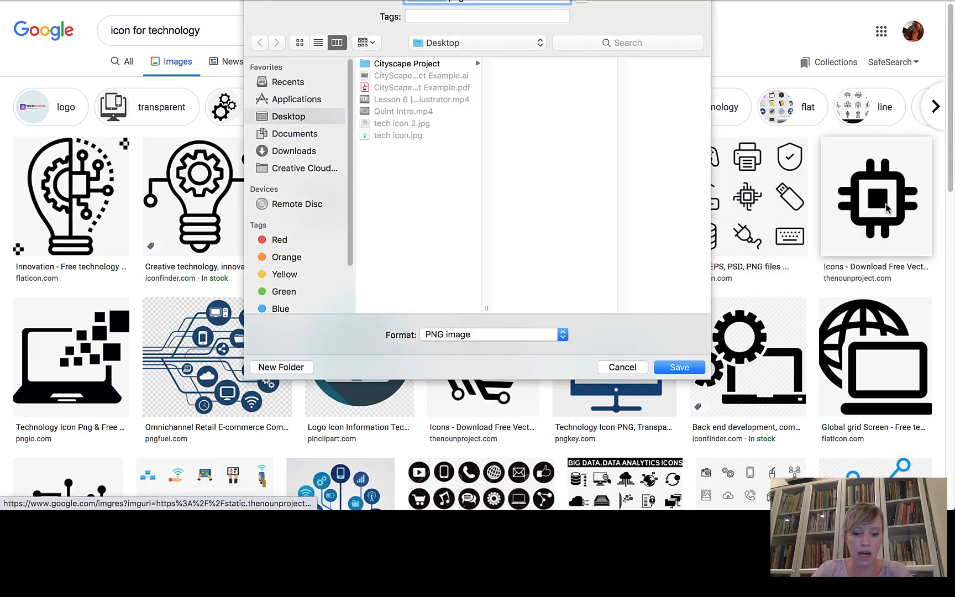
text(tec)
key(Return)
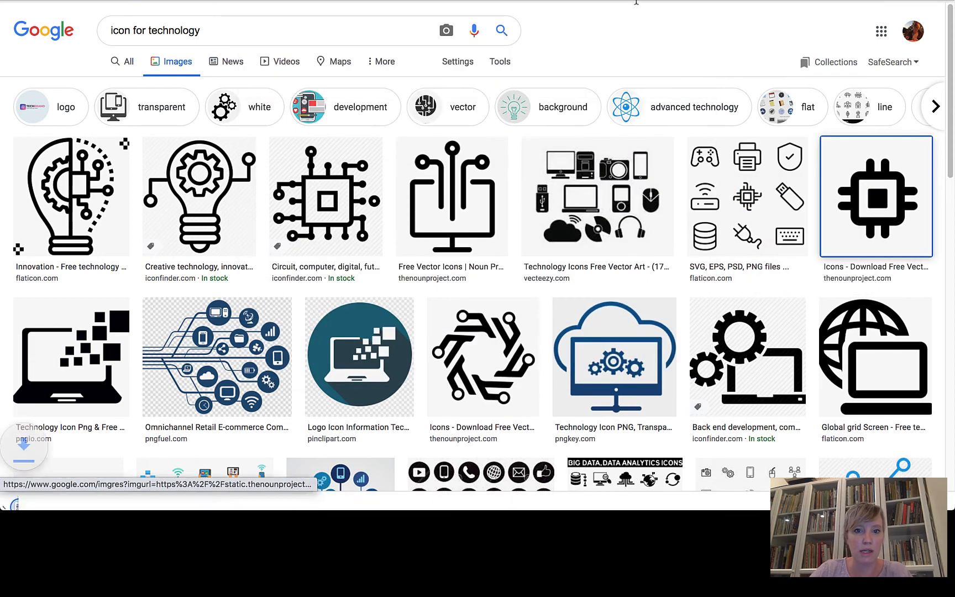
Switch back to Gravit Designer, import icon.png from the Desktop, and shift it slightly right and down over the badge's inner ellipse
click(635, 1)
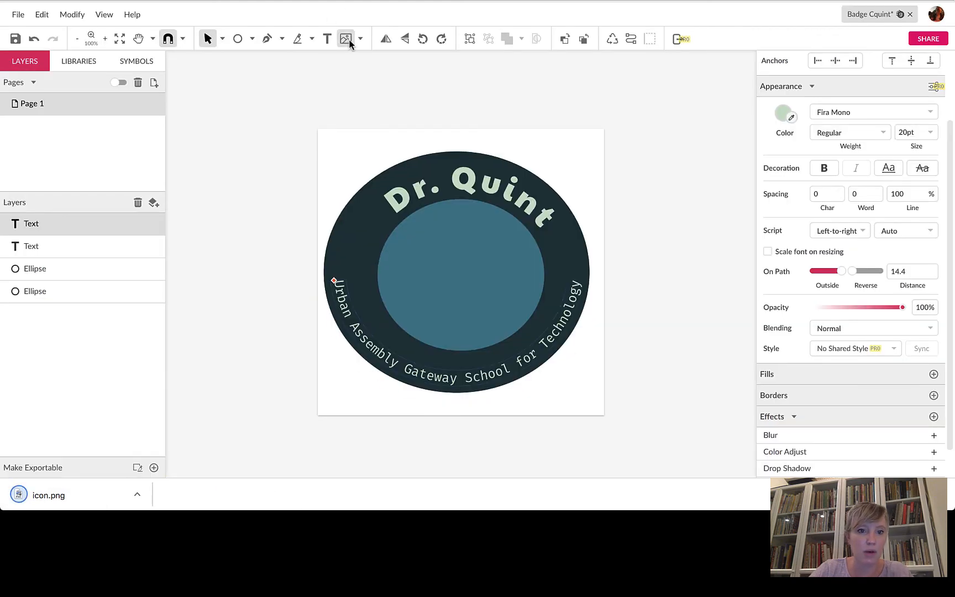
click(348, 38)
click(244, 28)
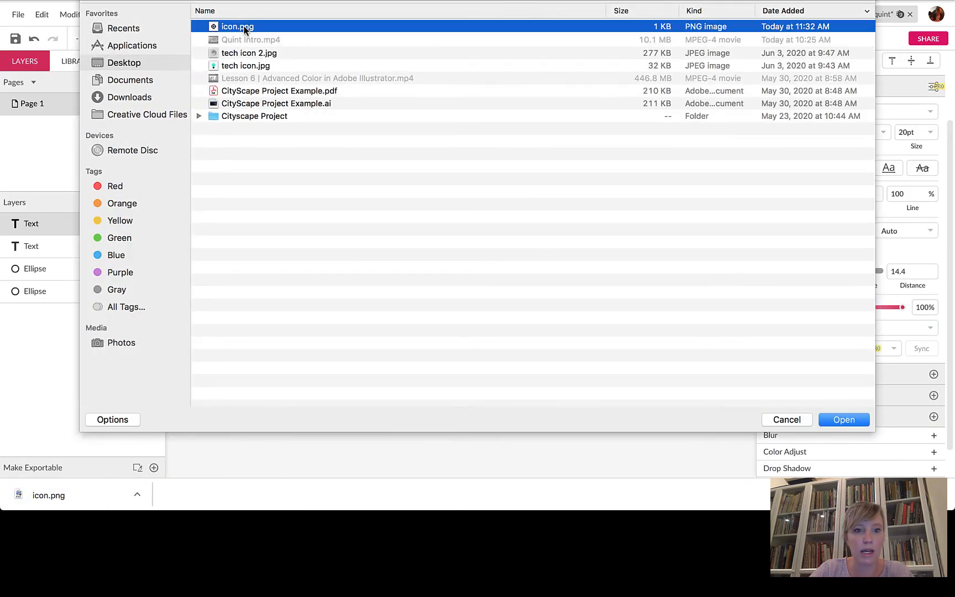
click(842, 420)
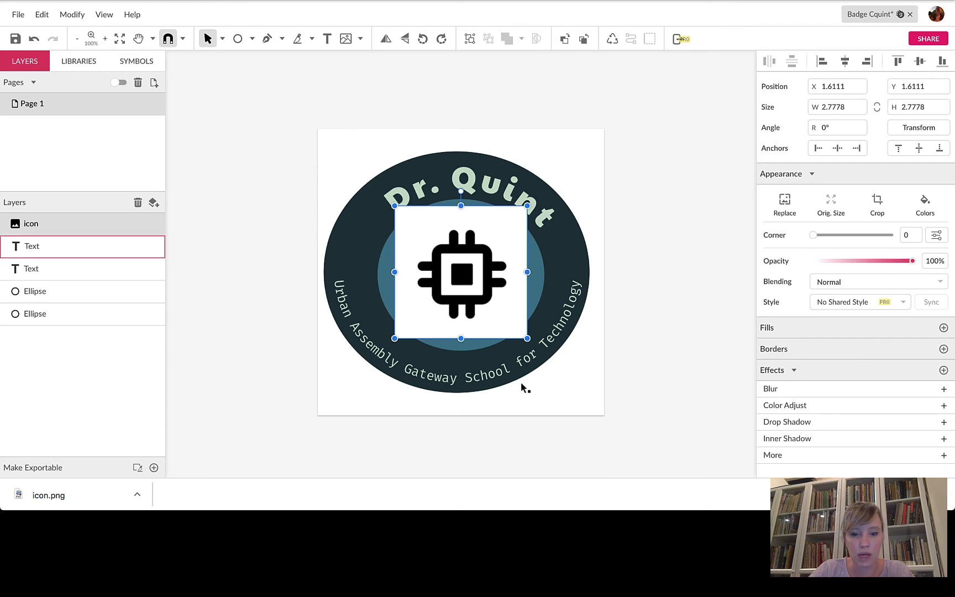
drag(411, 294, 445, 296)
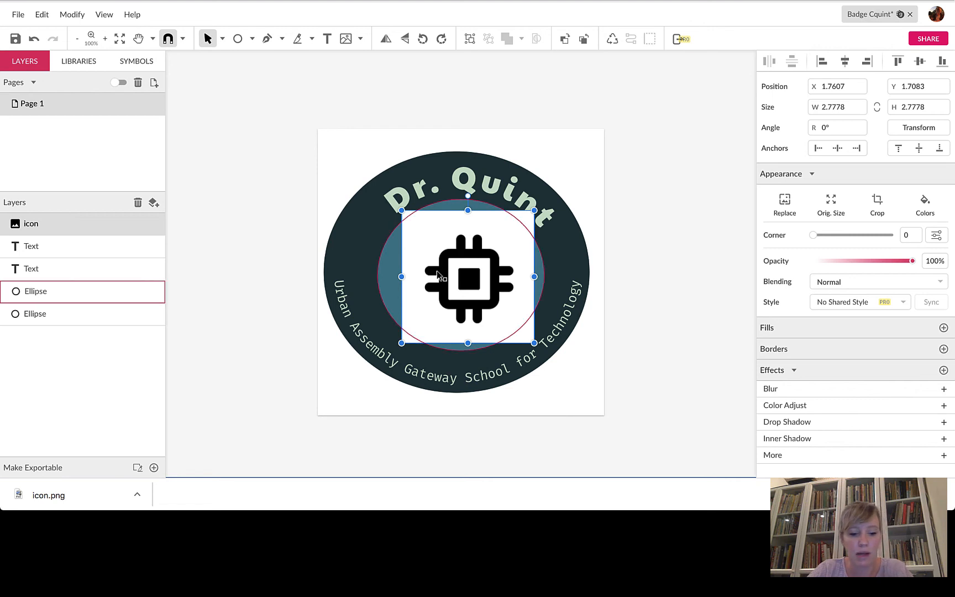
Move the microchip image off the badge onto a new second page, placing it at about X 1.27, Y 0.69 inches
key(Delete)
click(153, 83)
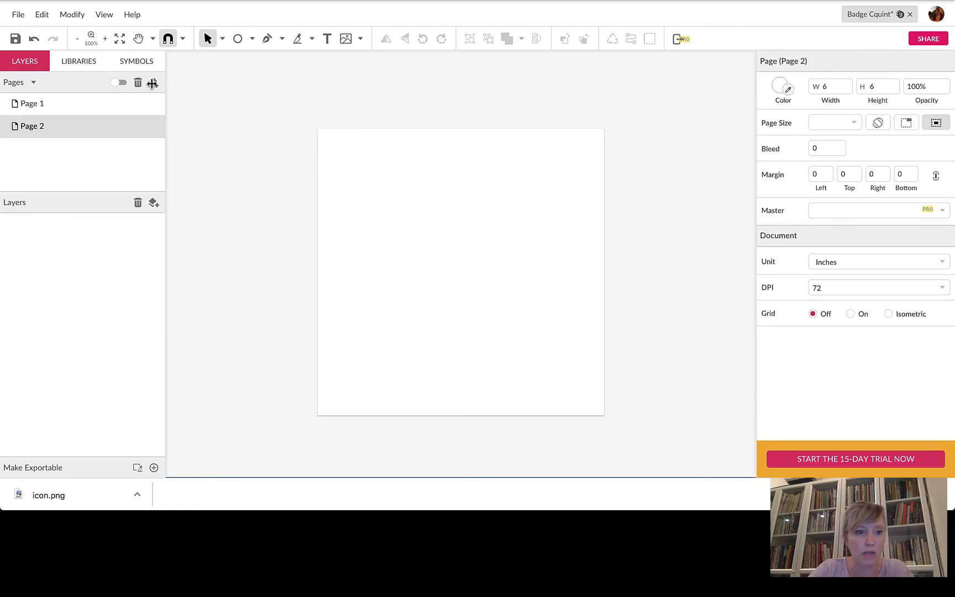
key(ctrl+v)
drag(458, 299, 435, 250)
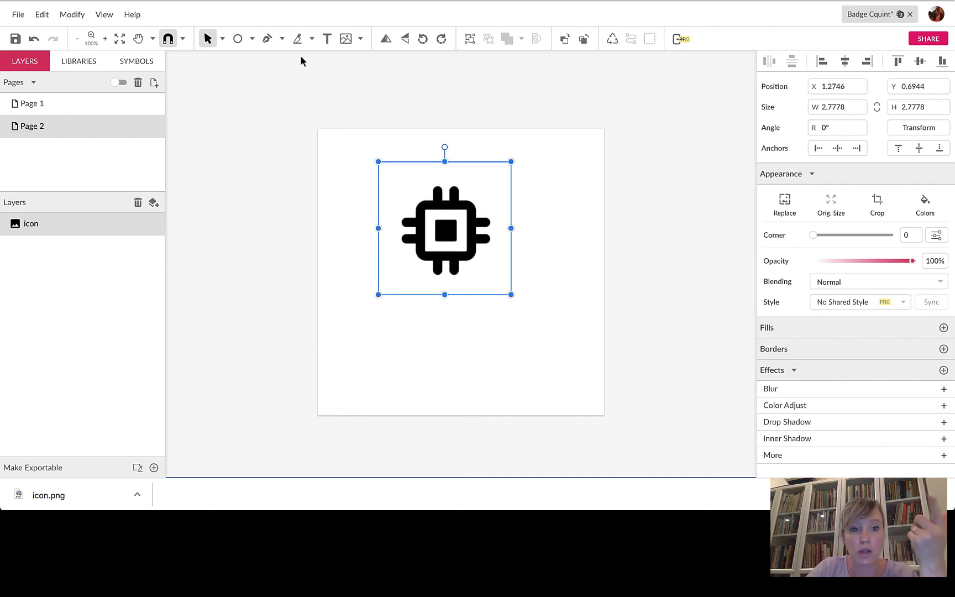
Draw a rectangle of about 1.22 by 1.21 inches over the microchip's body and round its corners to 0.20
click(251, 39)
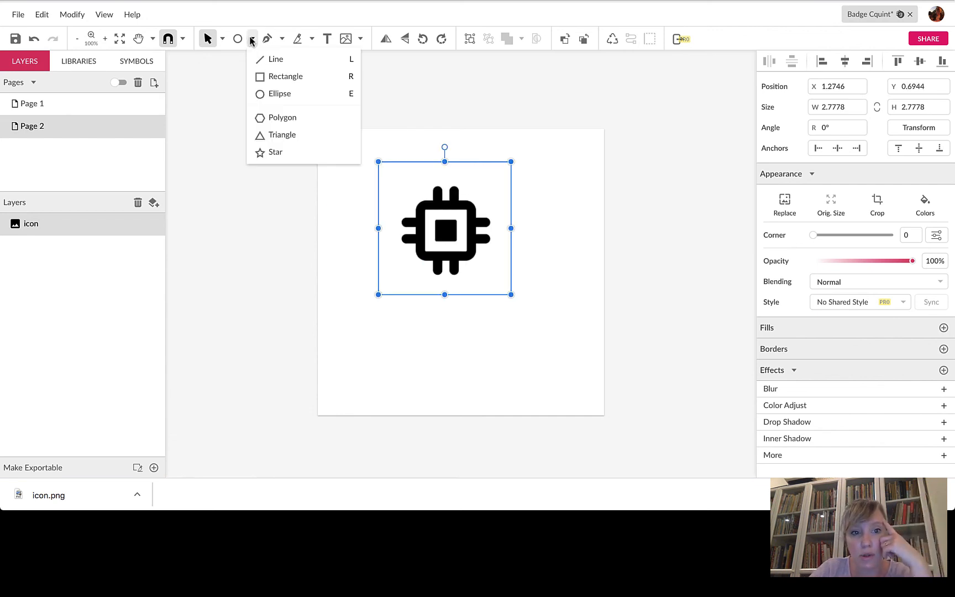
click(259, 76)
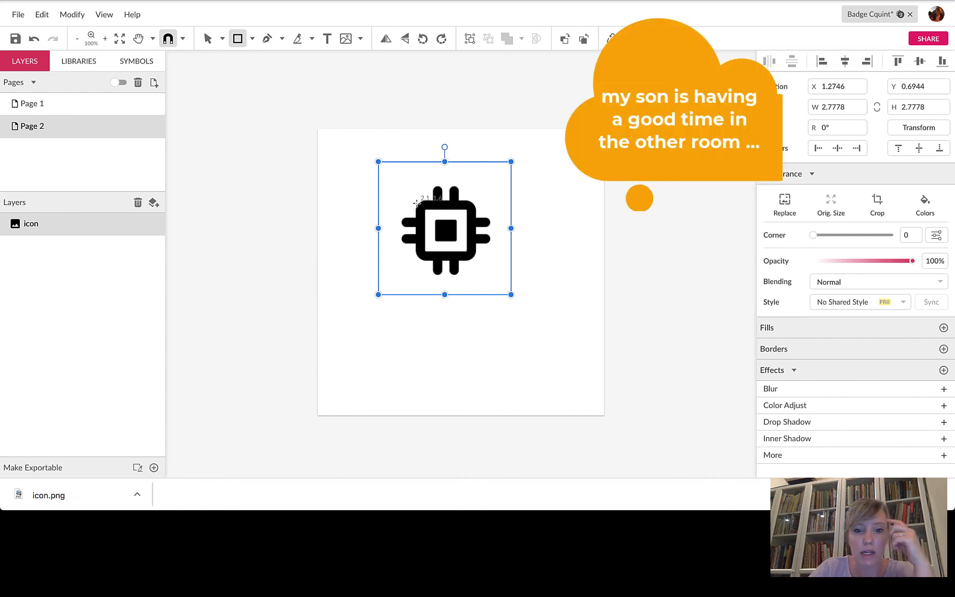
drag(417, 204, 465, 251)
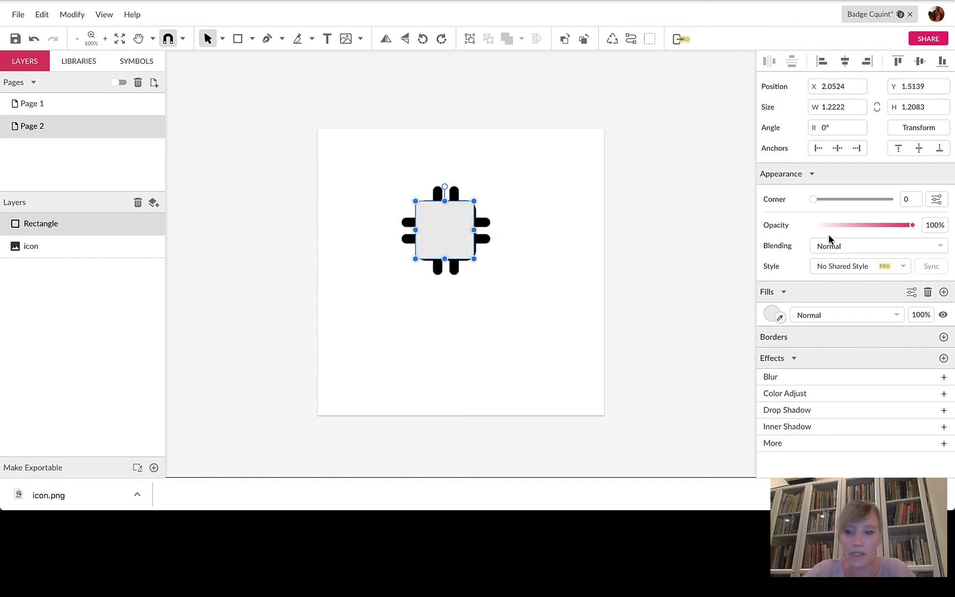
click(816, 198)
key(Right)
key(Right)
key(Right)
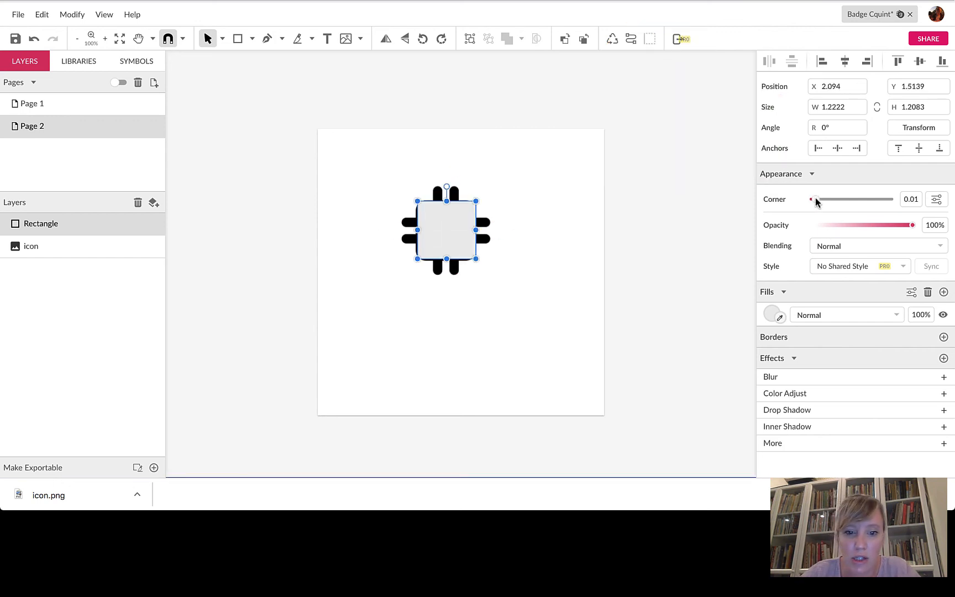
key(Left)
drag(816, 198, 838, 205)
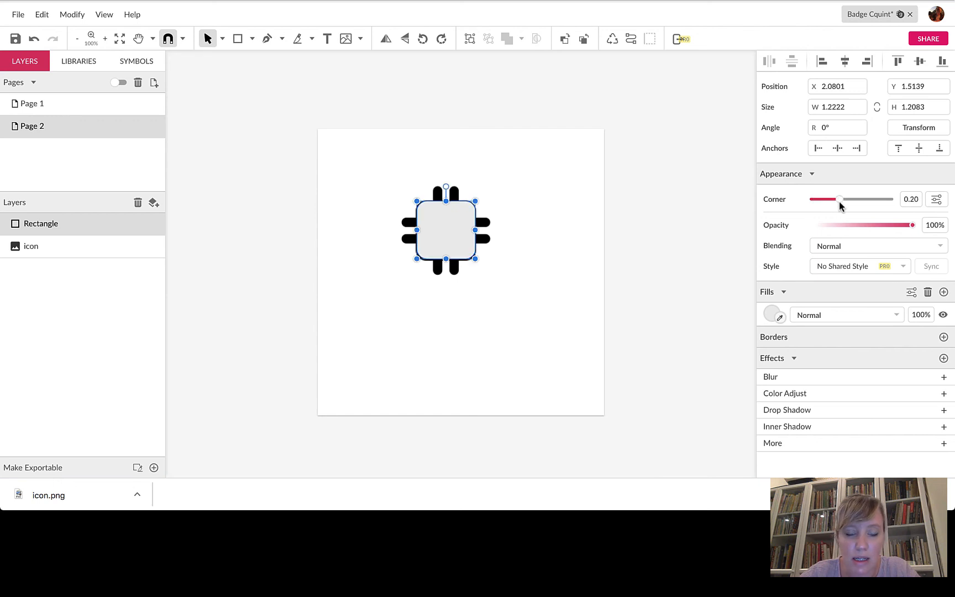
Duplicate the rounded rectangle, shrink the copy about its center to about 0.90 by 0.89 inches, and fill it white (#FFFFFF)
click(471, 207)
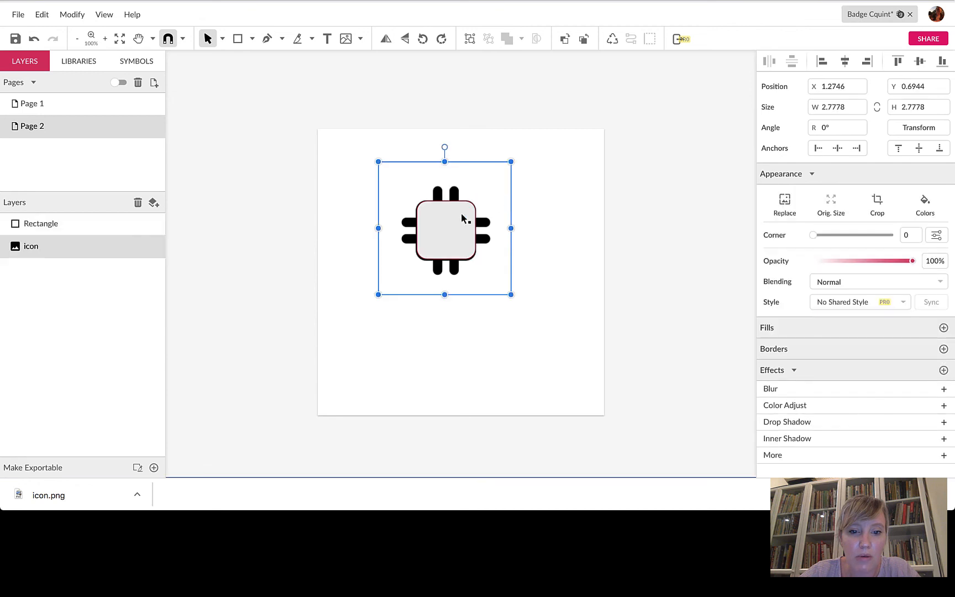
click(446, 221)
key(ctrl+d)
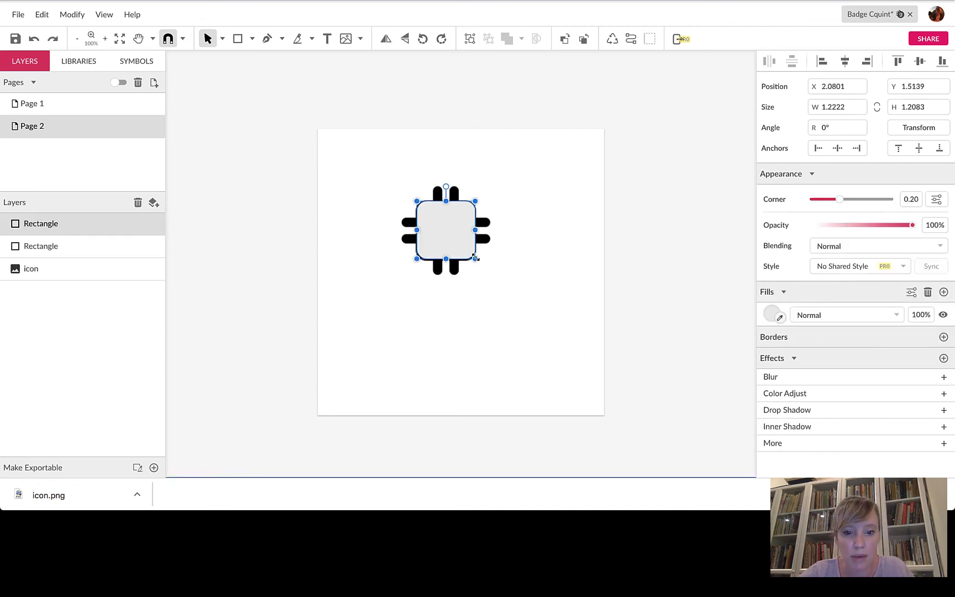
drag(476, 259, 457, 241)
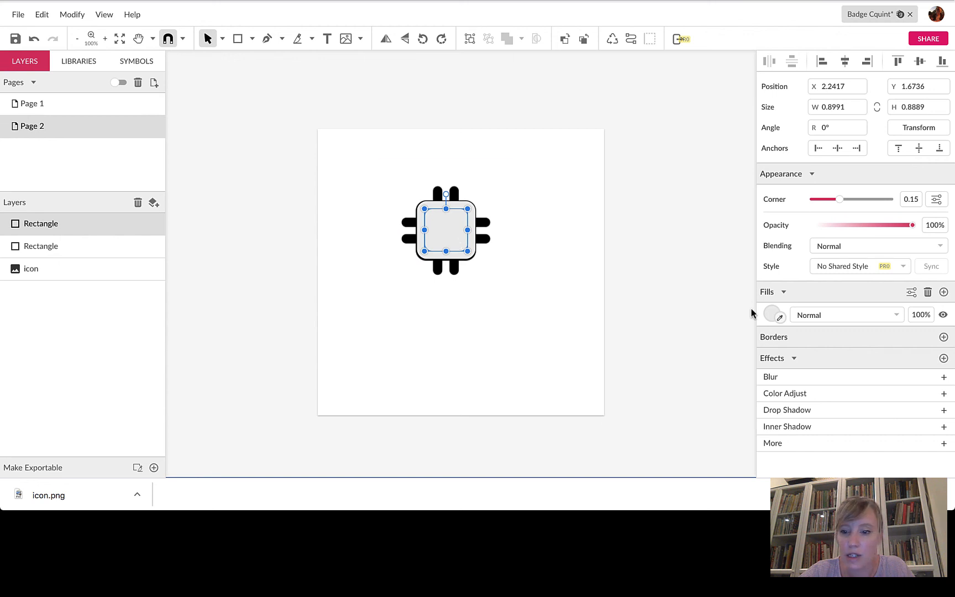
click(771, 316)
click(913, 280)
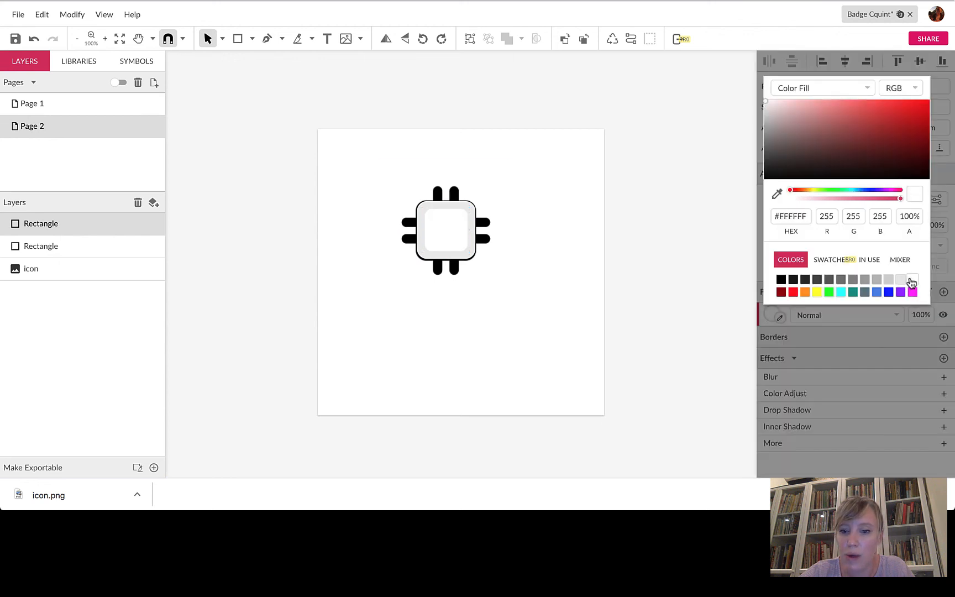
click(503, 189)
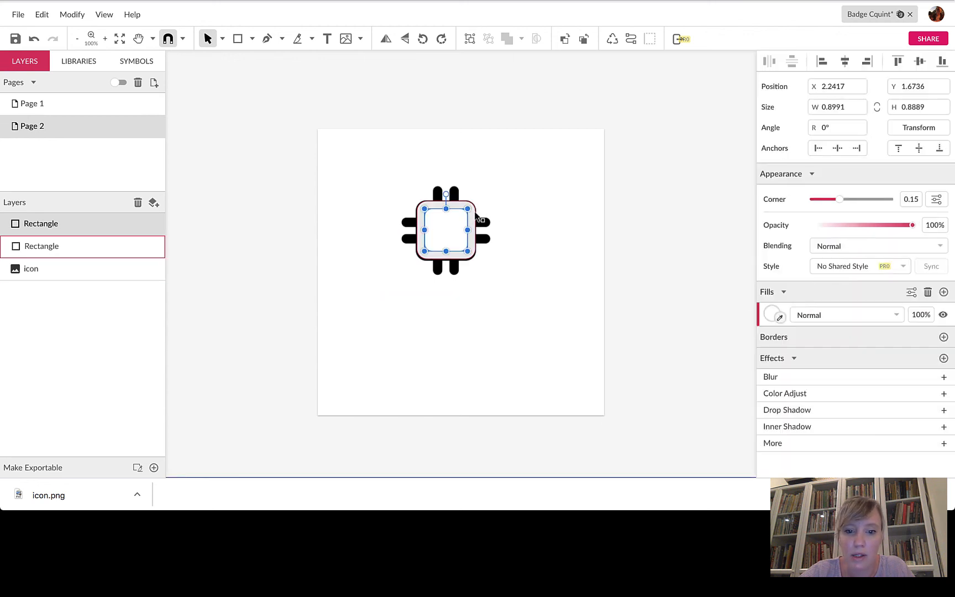
Fill the larger rounded rectangle behind the white one with black (#000000)
click(474, 224)
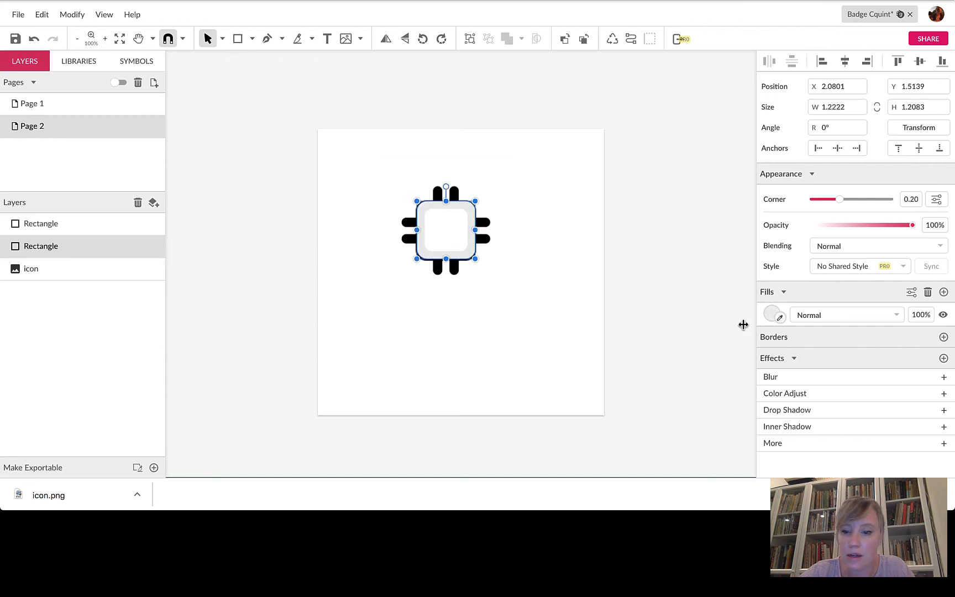
click(773, 314)
click(781, 280)
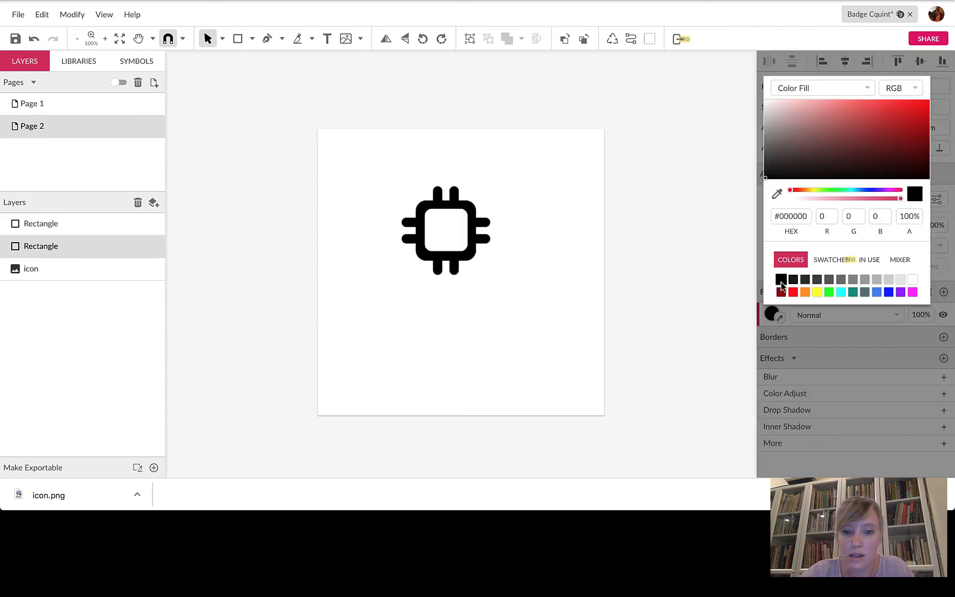
click(608, 287)
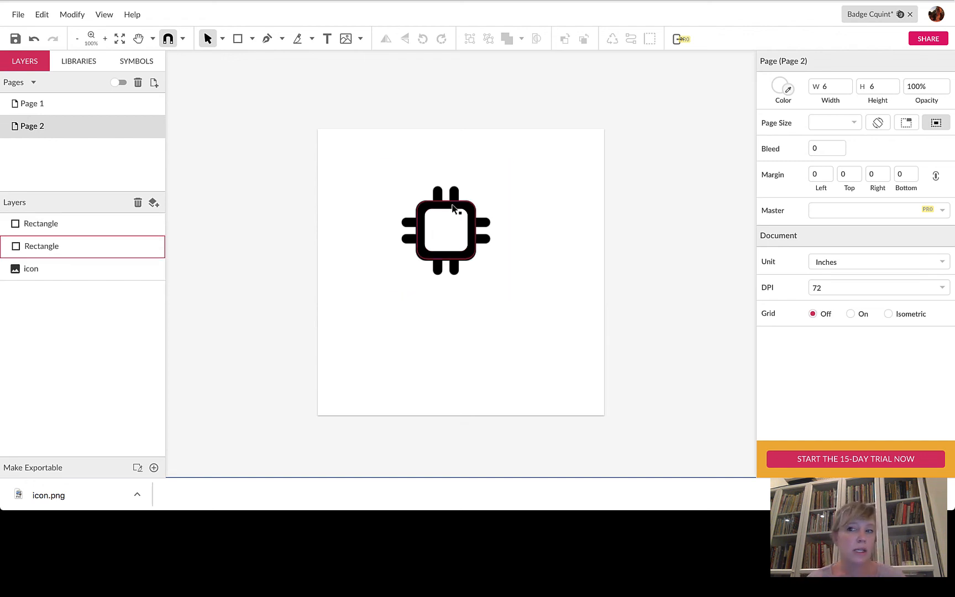
click(484, 187)
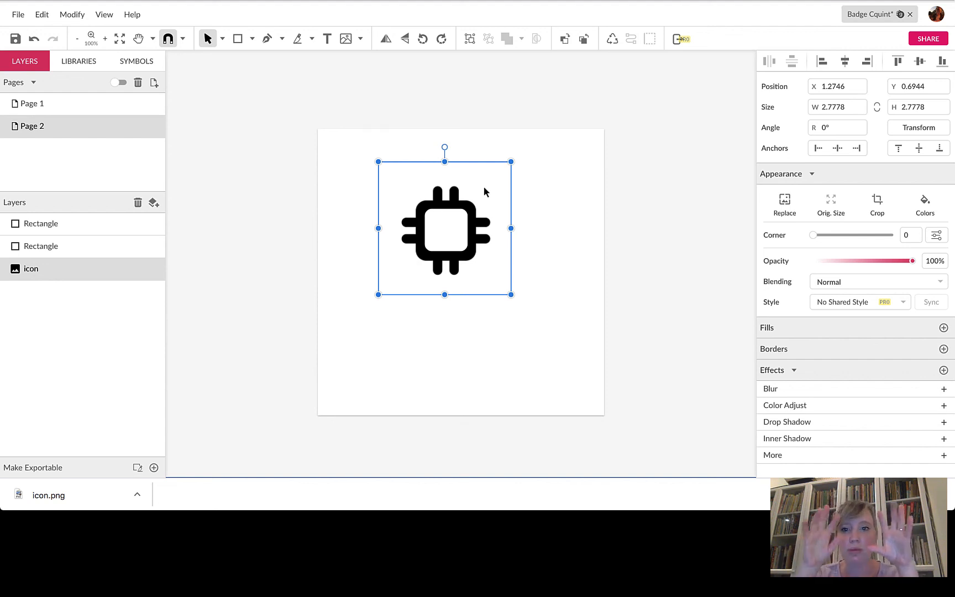
click(528, 215)
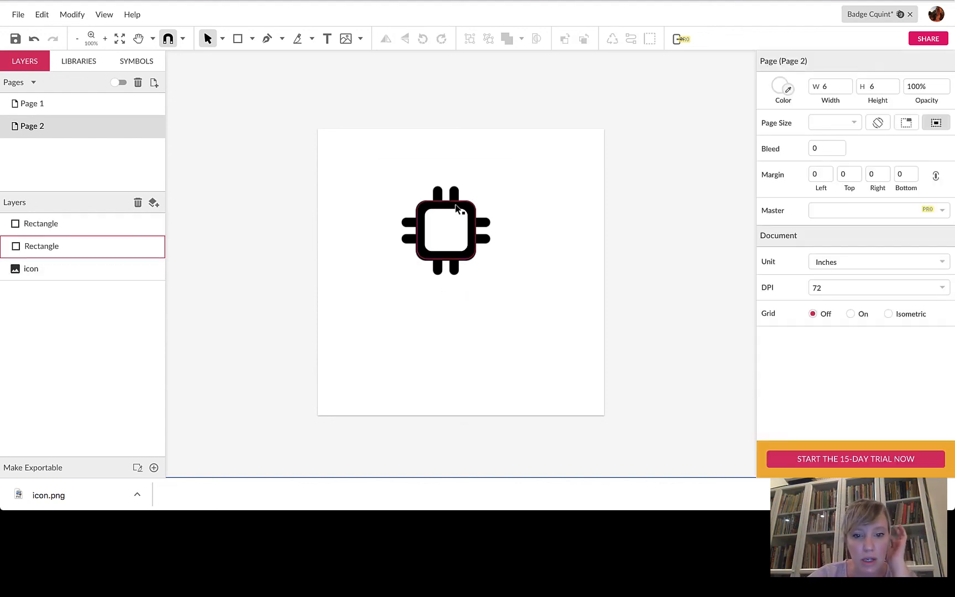
Draw a rectangle over the chip's upper-left pin, round its corners to 0.04, and resize it to about 0.19 by 0.37 inches
click(252, 38)
click(264, 74)
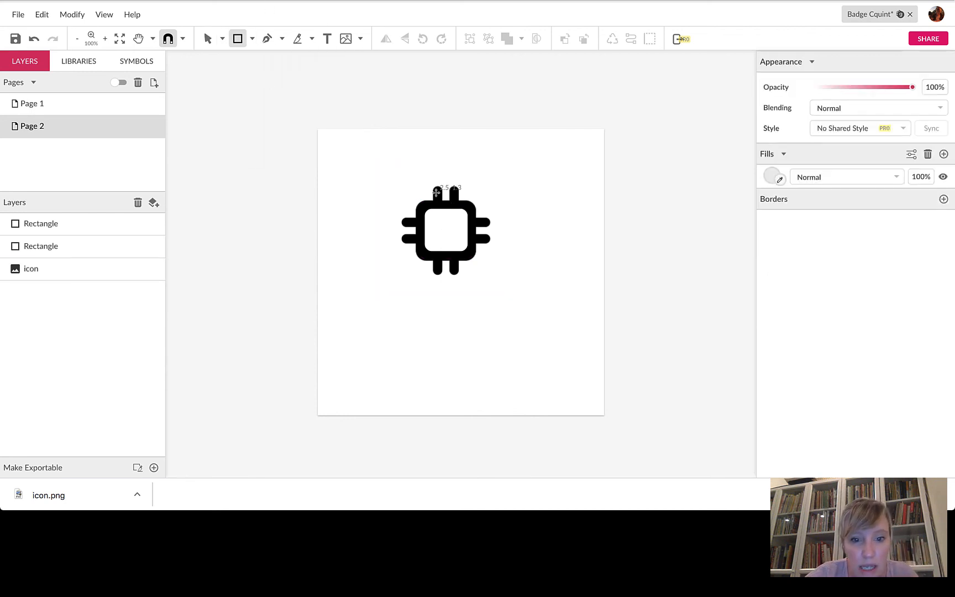
drag(434, 188, 441, 211)
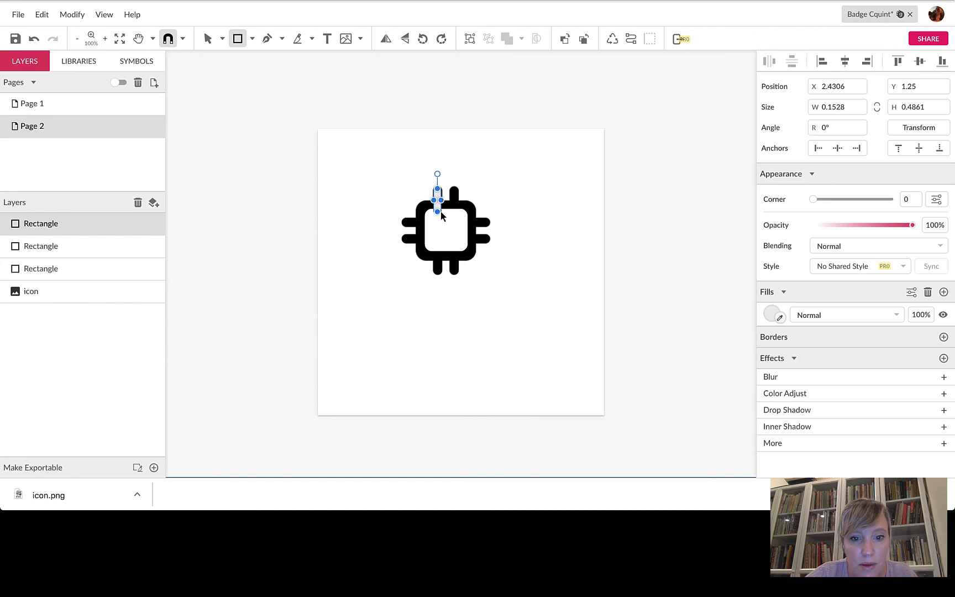
drag(812, 198, 859, 208)
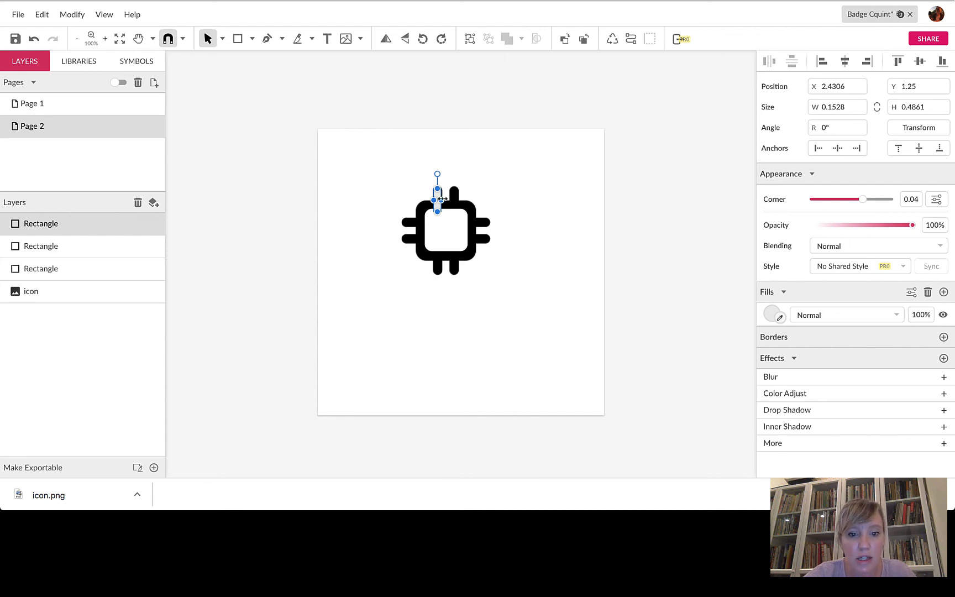
drag(441, 199, 439, 202)
Fill the pin rectangle with black (#000000) and delete the reference microchip image behind the shapes
click(772, 315)
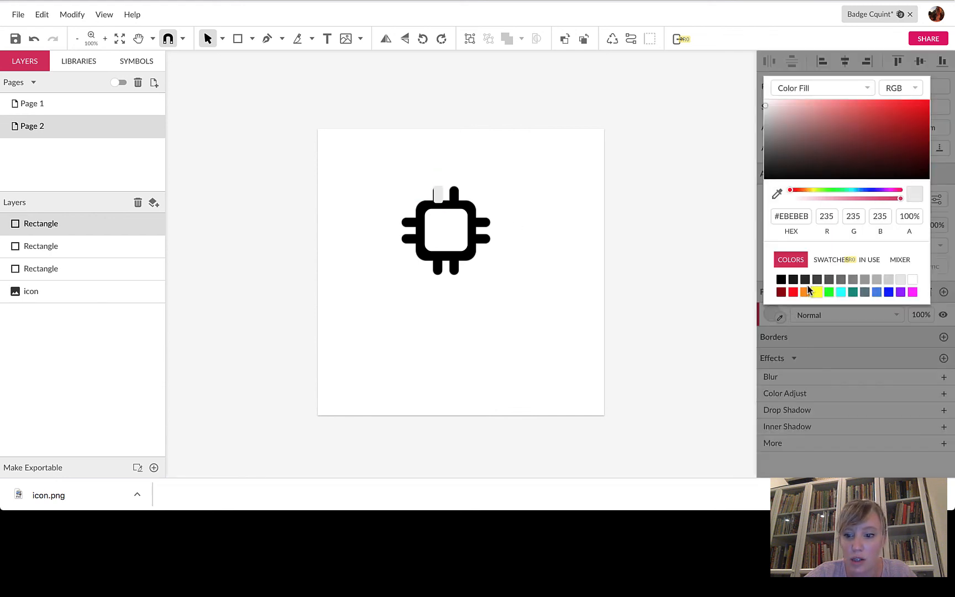
click(781, 279)
click(496, 263)
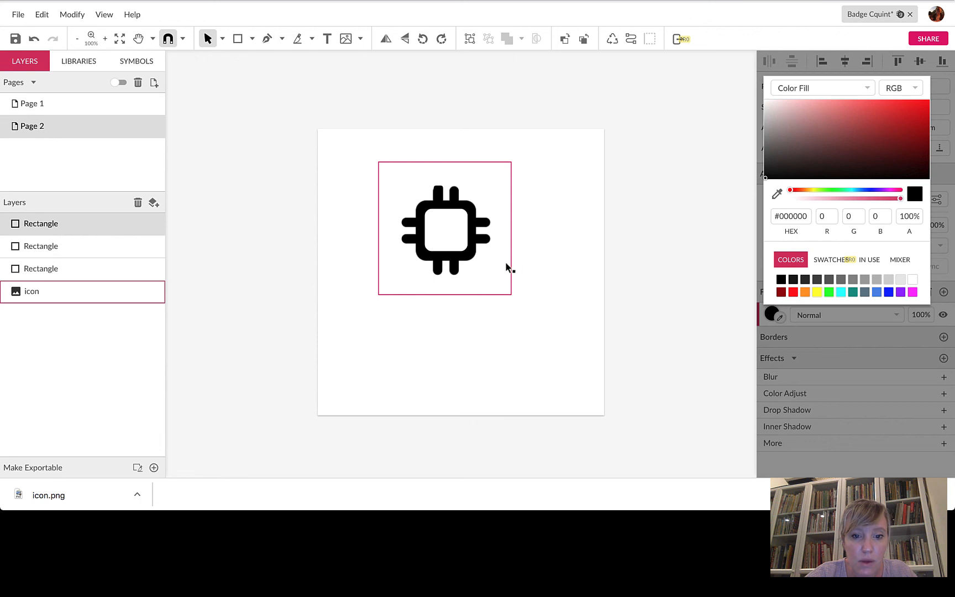
key(Delete)
Duplicate the black pin and place the copy beside it on the chip's upper edge, at about X 2.75, Y 1.19 inches
click(434, 201)
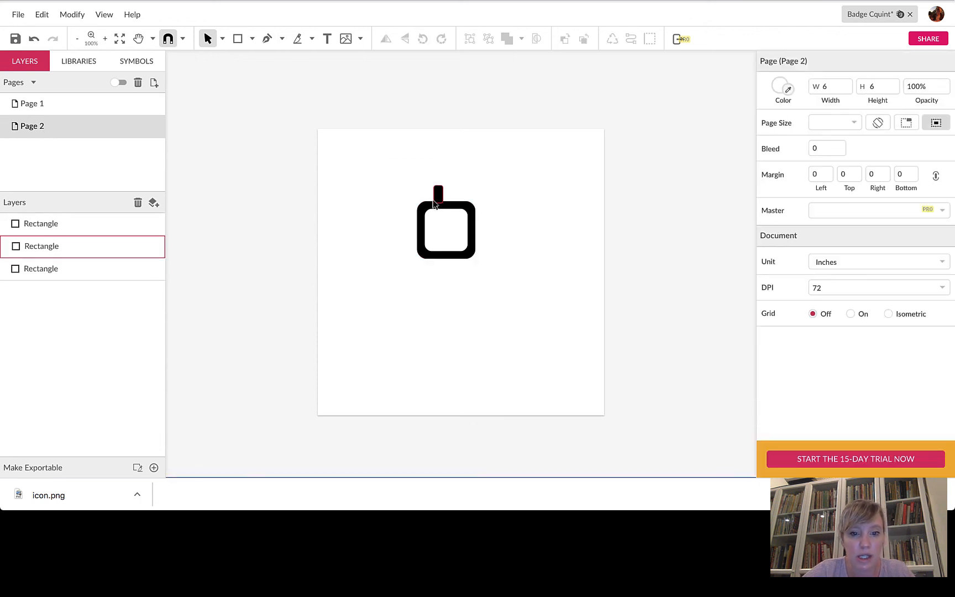
click(437, 197)
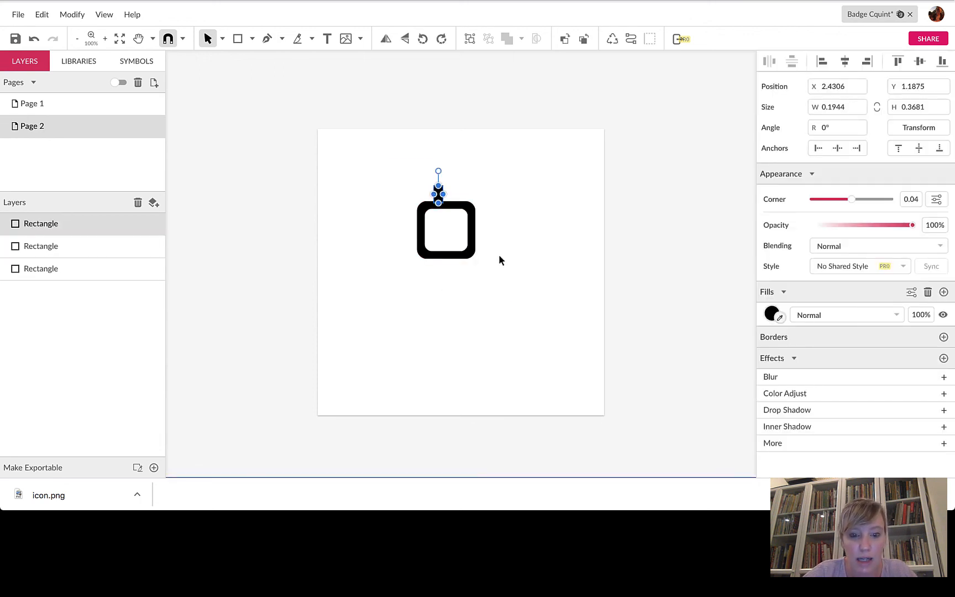
key(ctrl+z)
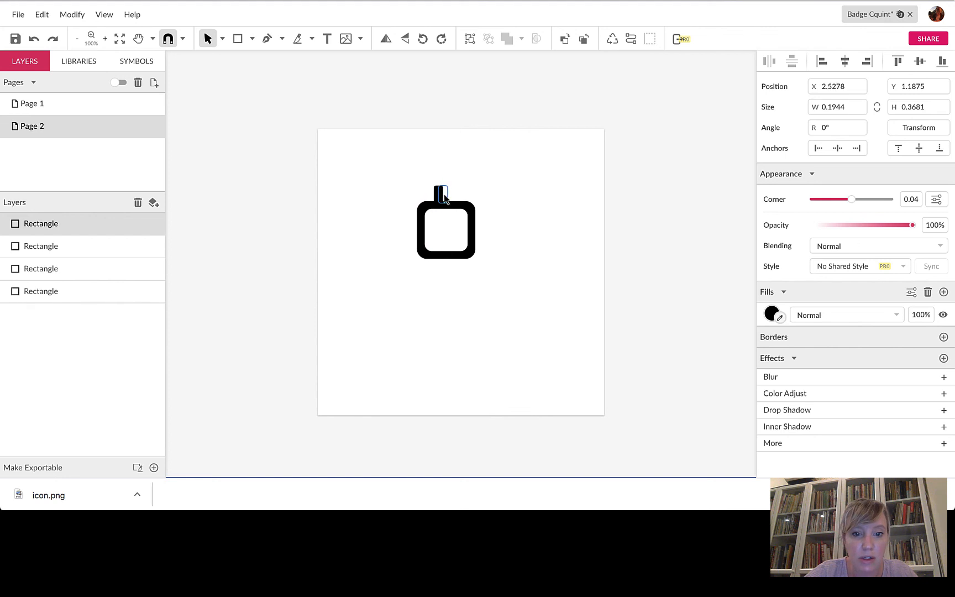
drag(444, 194, 461, 195)
click(494, 205)
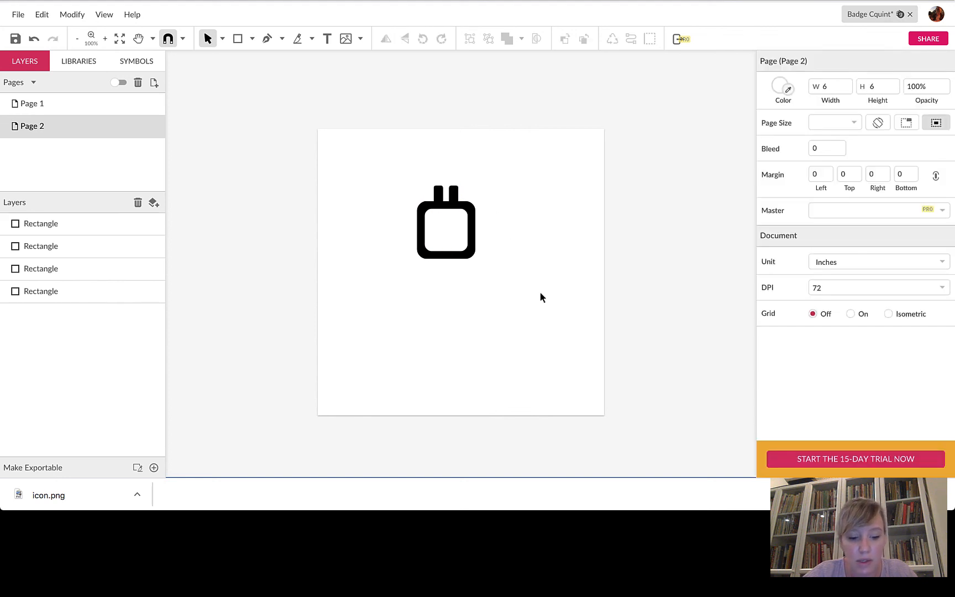
Copy an upper pin, rotate it to -89.9° on the chip's right edge, and duplicate it below to make two side pins
scroll(542, 280, up, 5)
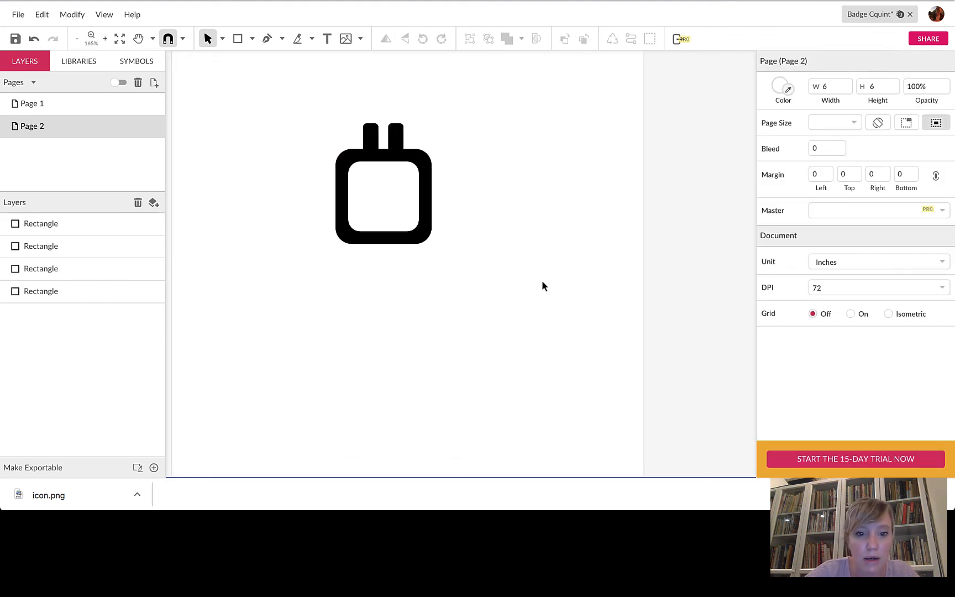
click(396, 141)
key(ctrl+c)
key(ctrl+v)
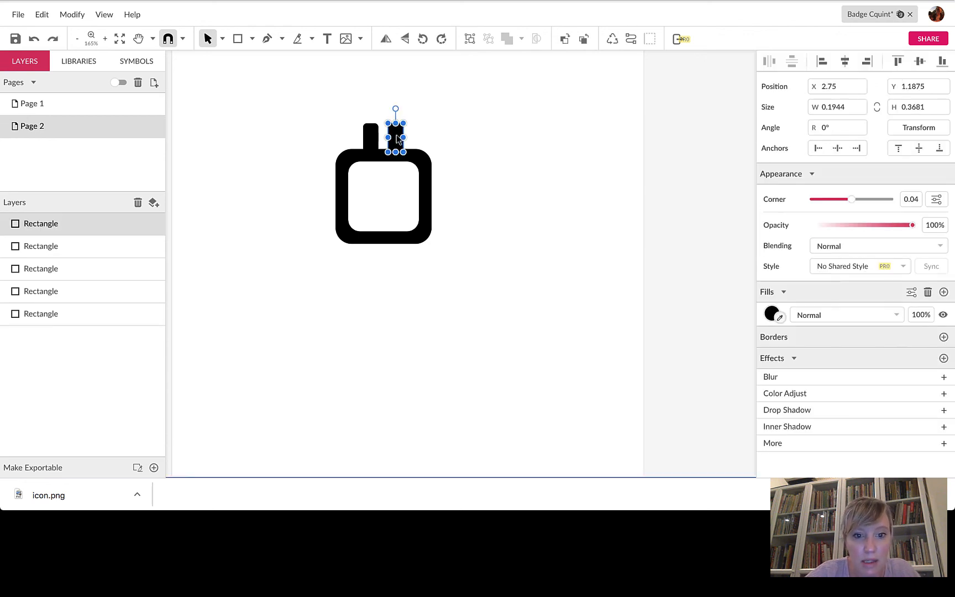
drag(396, 141, 438, 184)
click(463, 232)
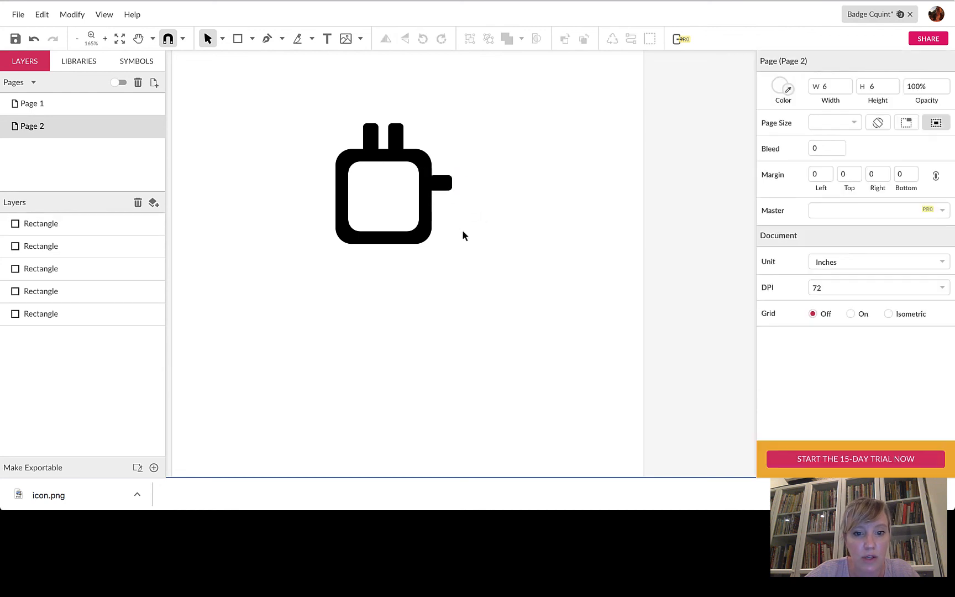
click(449, 186)
key(ctrl+d)
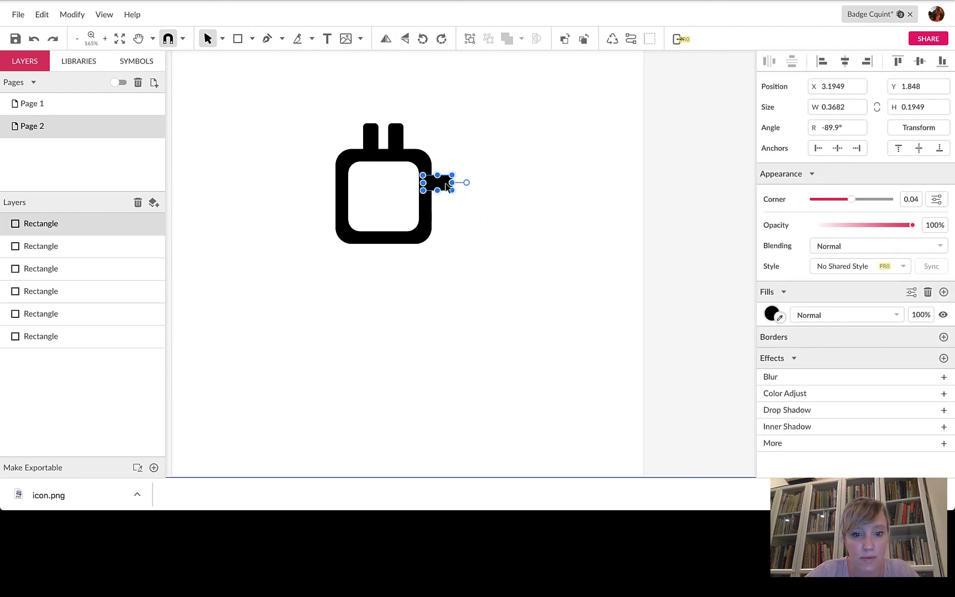
Add further pin copies to complete the chip, with two vertical pins along its lower edge and two horizontal pins on its left edge
key(ctrl+d)
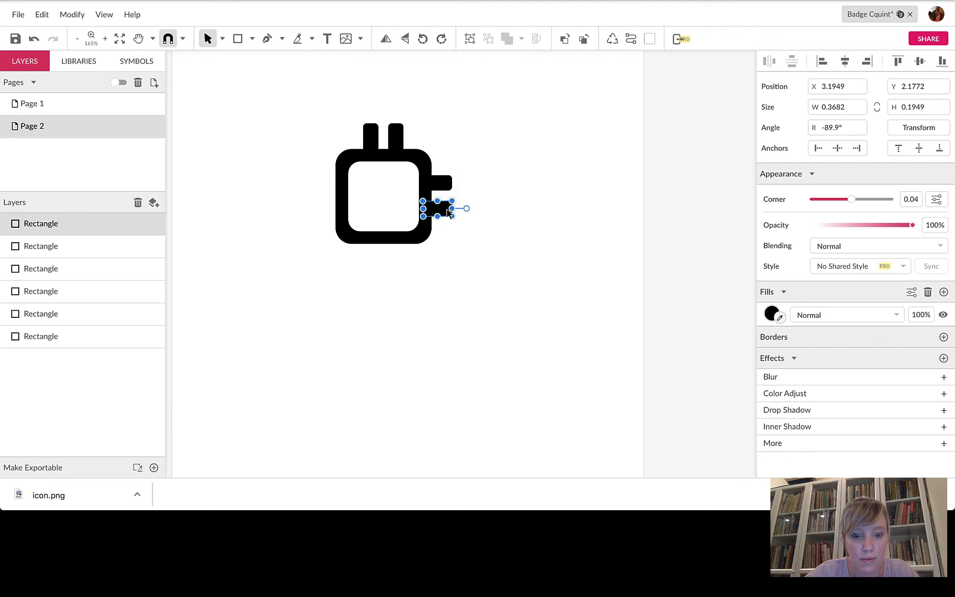
drag(448, 212, 406, 278)
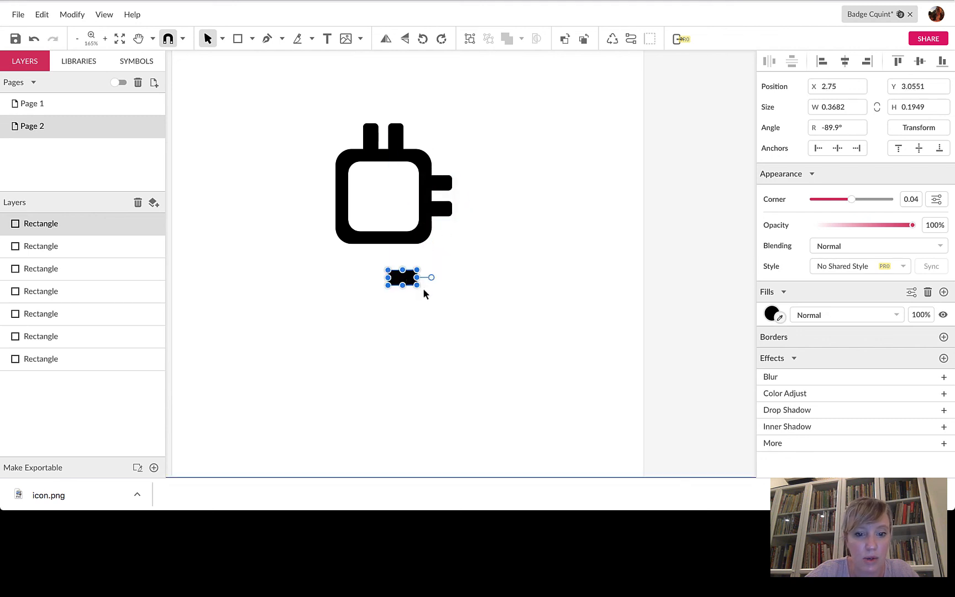
click(423, 290)
click(414, 281)
drag(421, 290, 369, 344)
drag(406, 278, 399, 259)
click(434, 274)
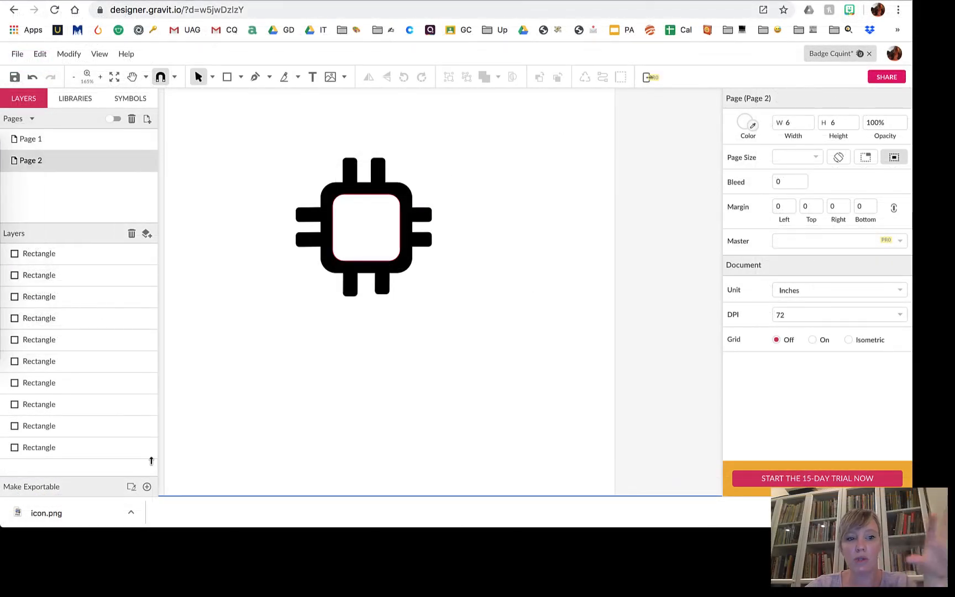
Group all the microchip's rectangles and paste a copy of the group onto Page 1
drag(284, 138, 483, 339)
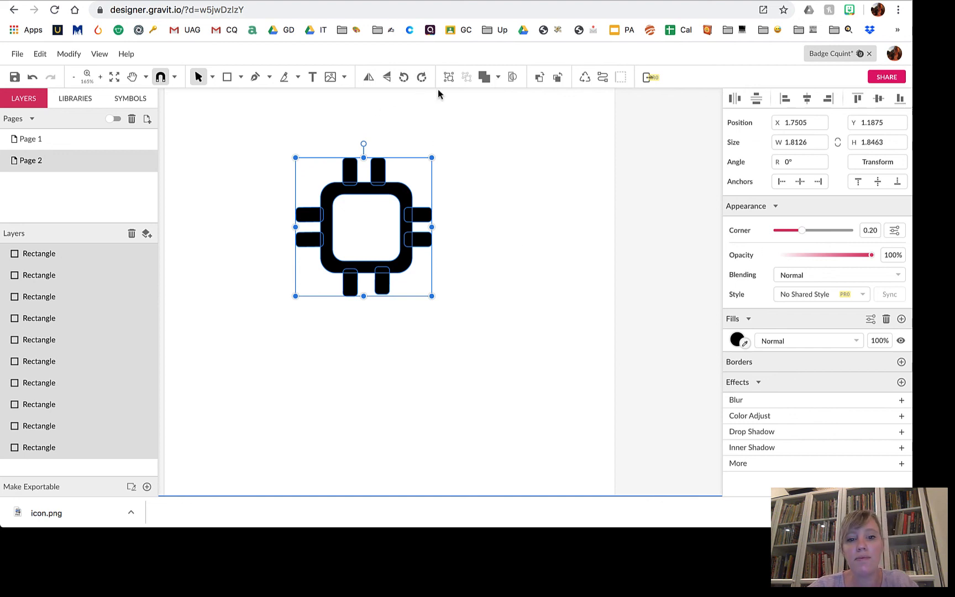
click(449, 78)
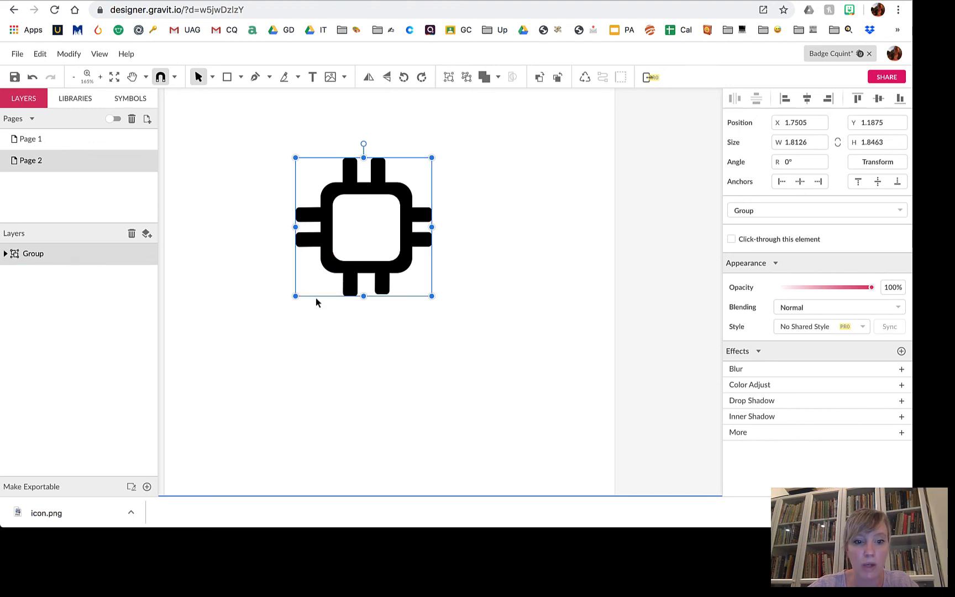
click(47, 140)
key(ctrl+v)
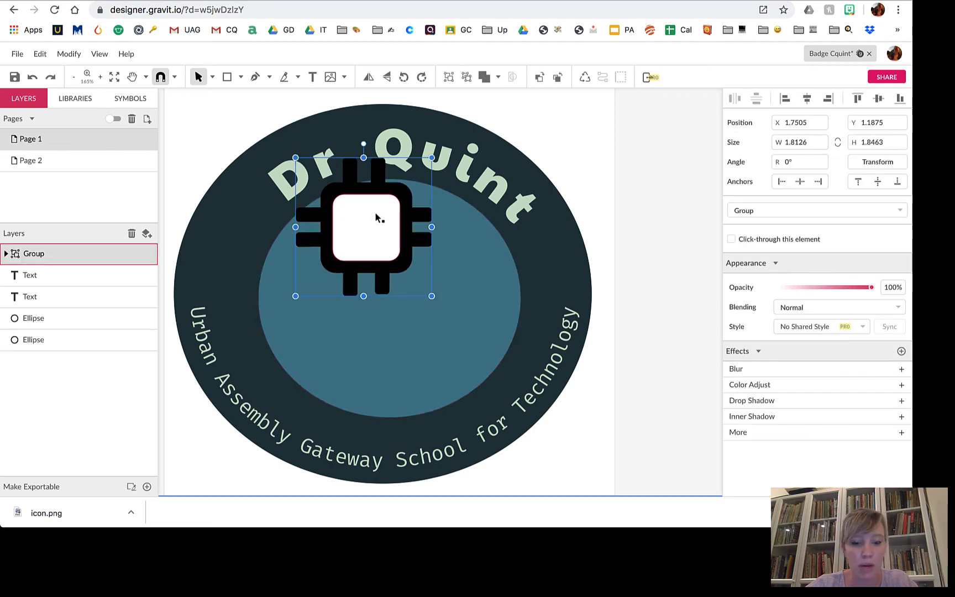
Move the pasted microchip group down into the middle of the badge's inner ellipse and deselect it
drag(377, 219, 381, 312)
click(601, 139)
click(565, 128)
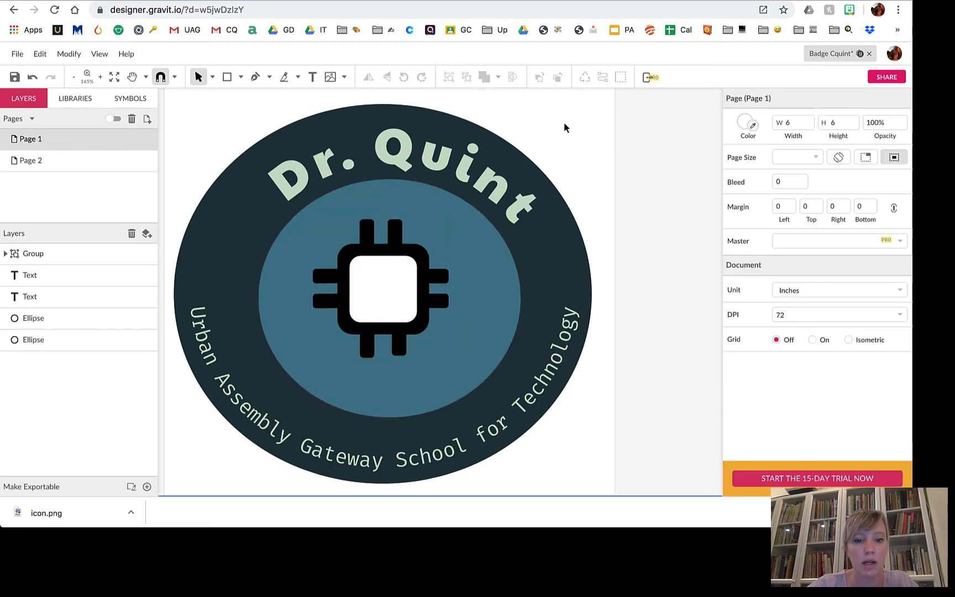
Move the microchip group slightly right and down within the inner ellipse, to about X 2.10 and Y 2.03
click(409, 260)
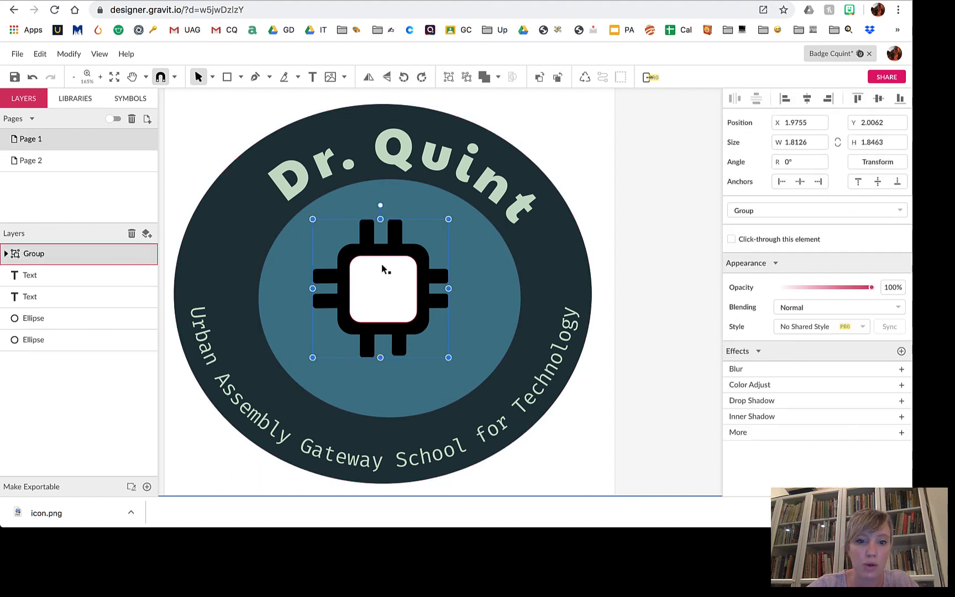
drag(383, 290, 392, 294)
key(Left)
key(Left)
key(Left)
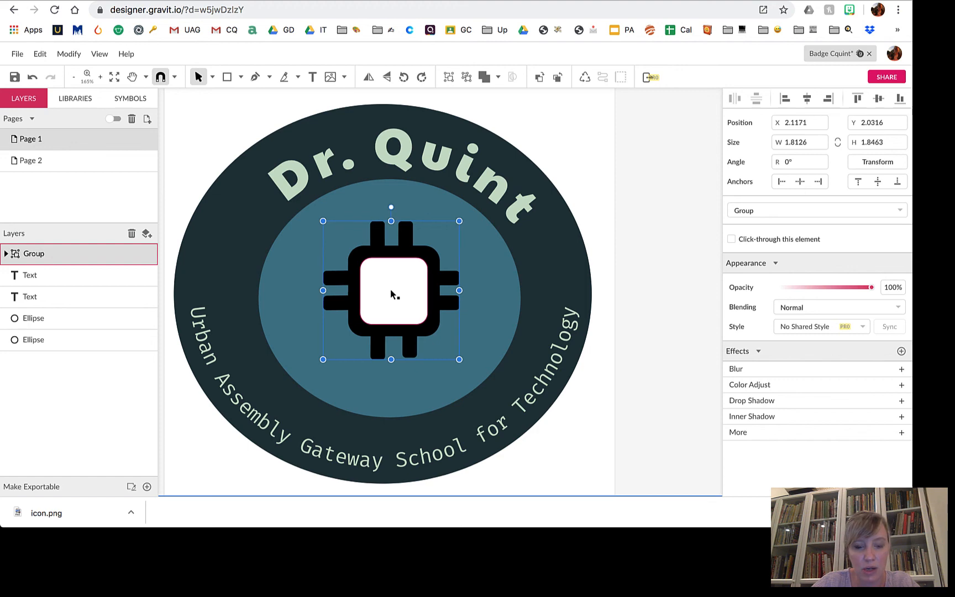
scroll(391, 293, down, 5)
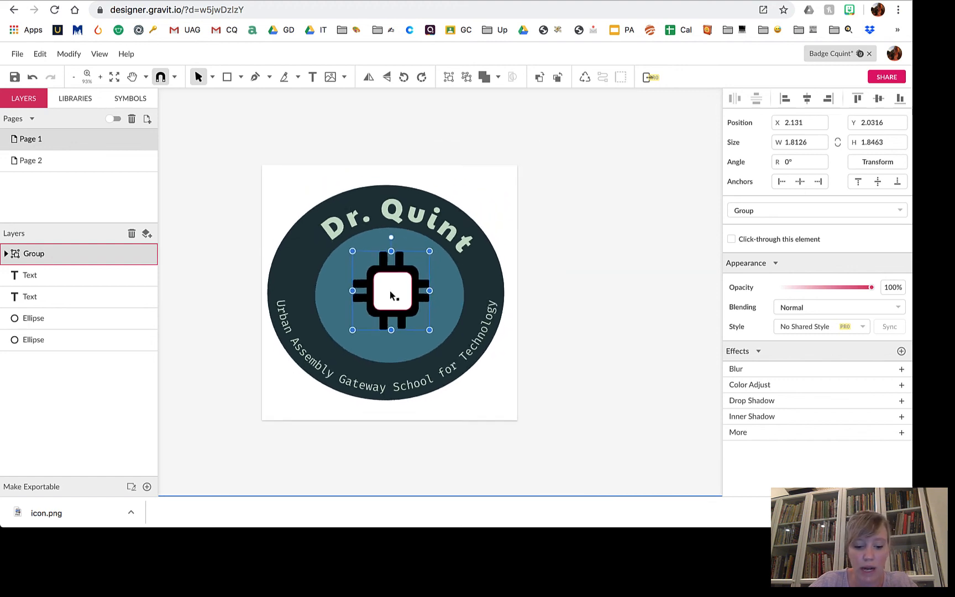
drag(381, 288, 382, 293)
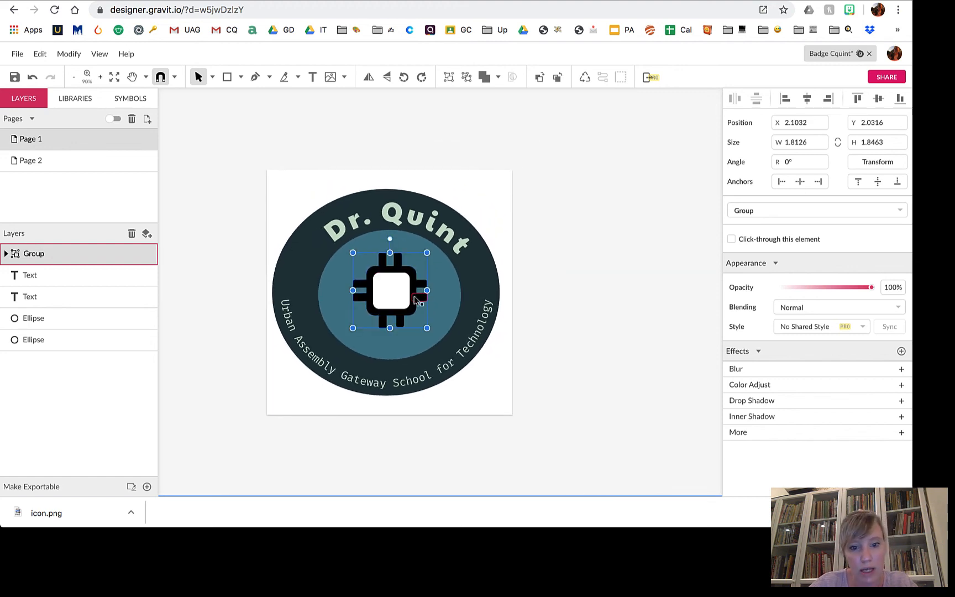
Shift the inner ellipse slightly left and nudge the microchip group left to X 2.0337 so it sits centred in it
click(441, 293)
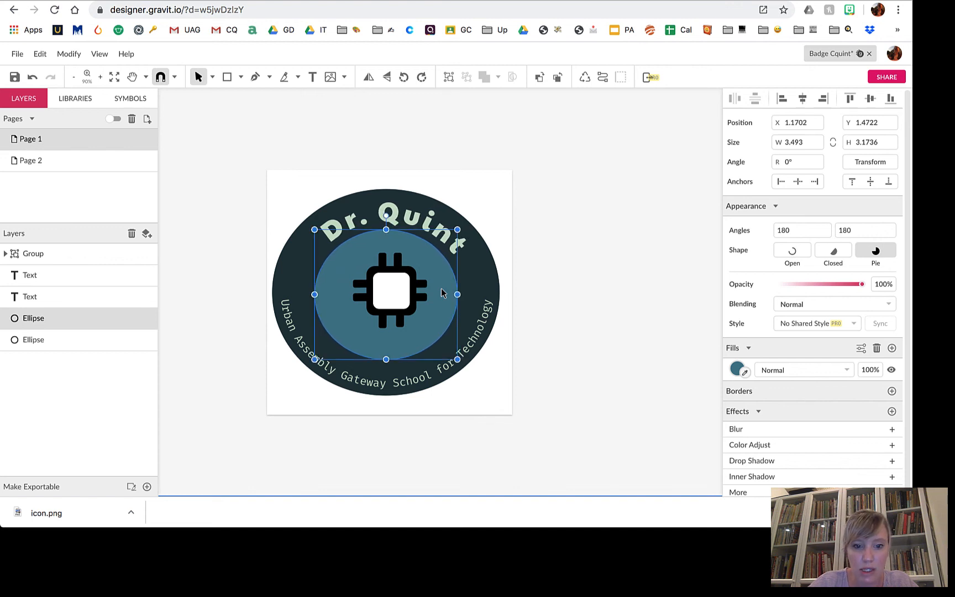
click(390, 306)
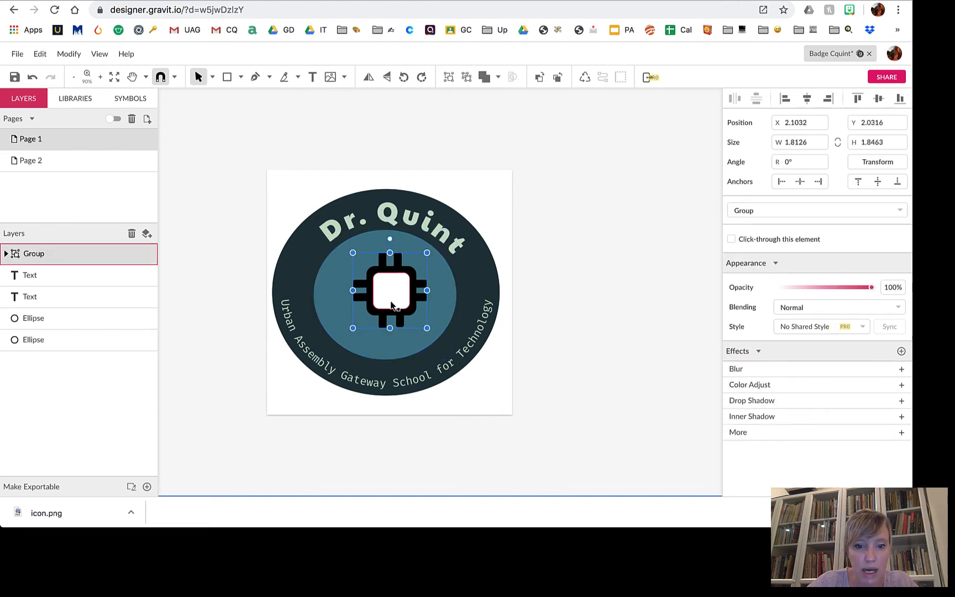
key(Left)
key(Left)
key(Left)
key(Left)
key(Left)
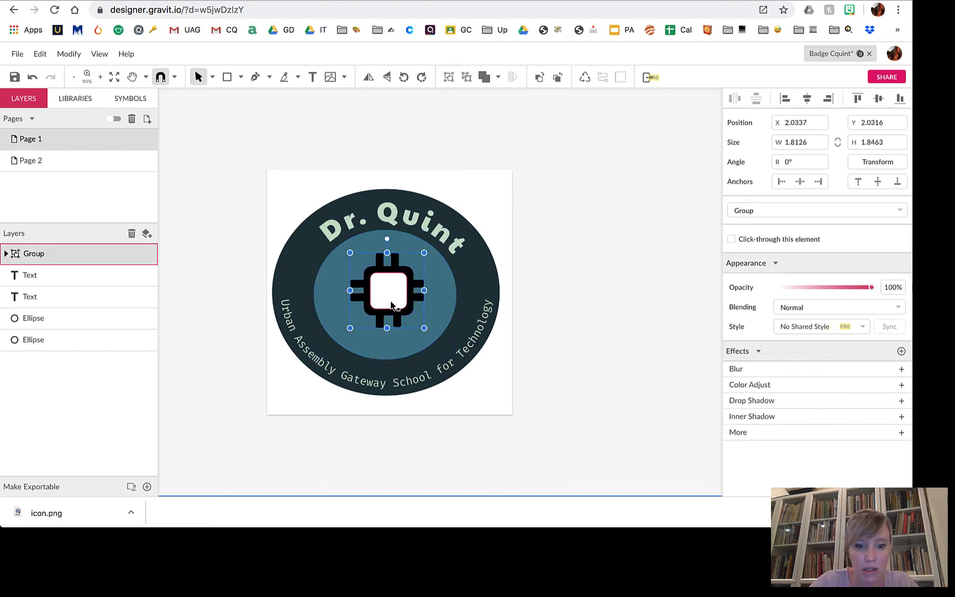
click(570, 330)
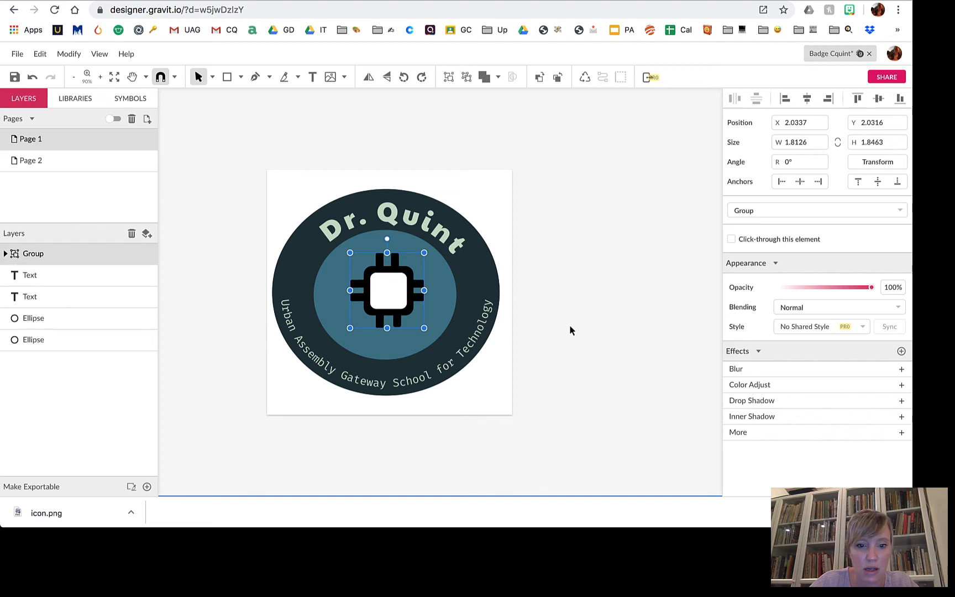
click(409, 274)
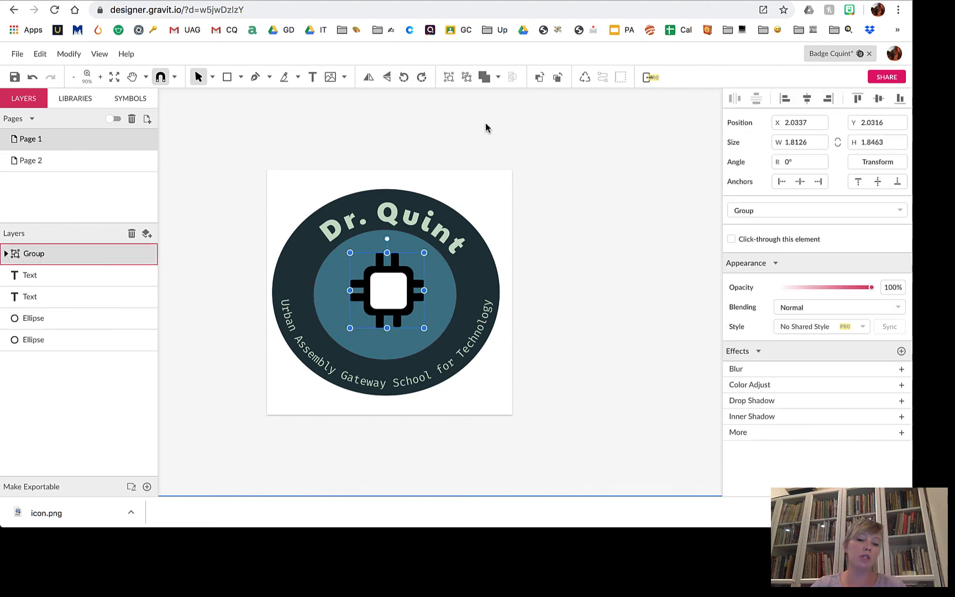
click(548, 242)
Expand the microchip's nested groups in the layer list and fill its white inner rectangle with light grey
click(399, 294)
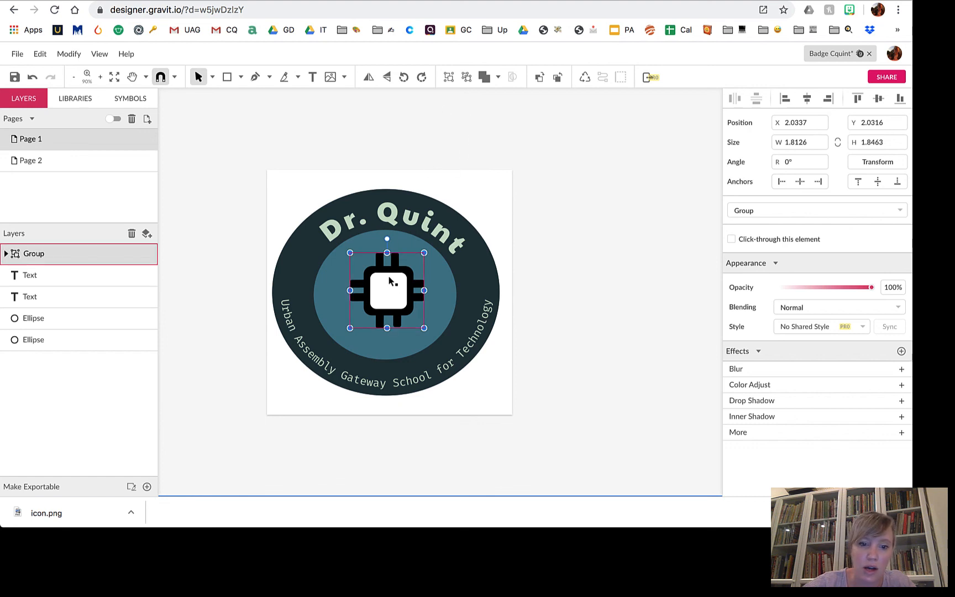
click(6, 255)
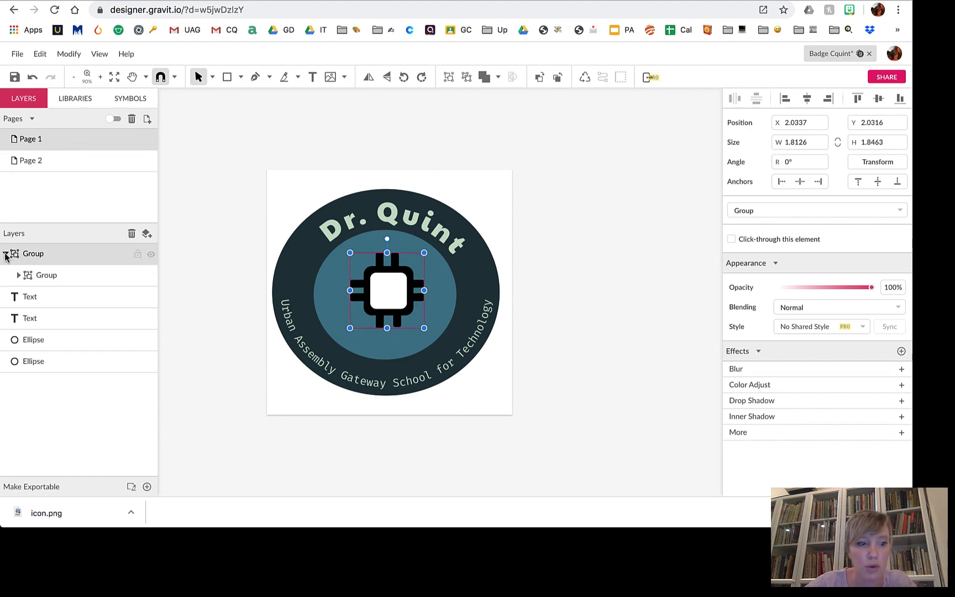
click(18, 274)
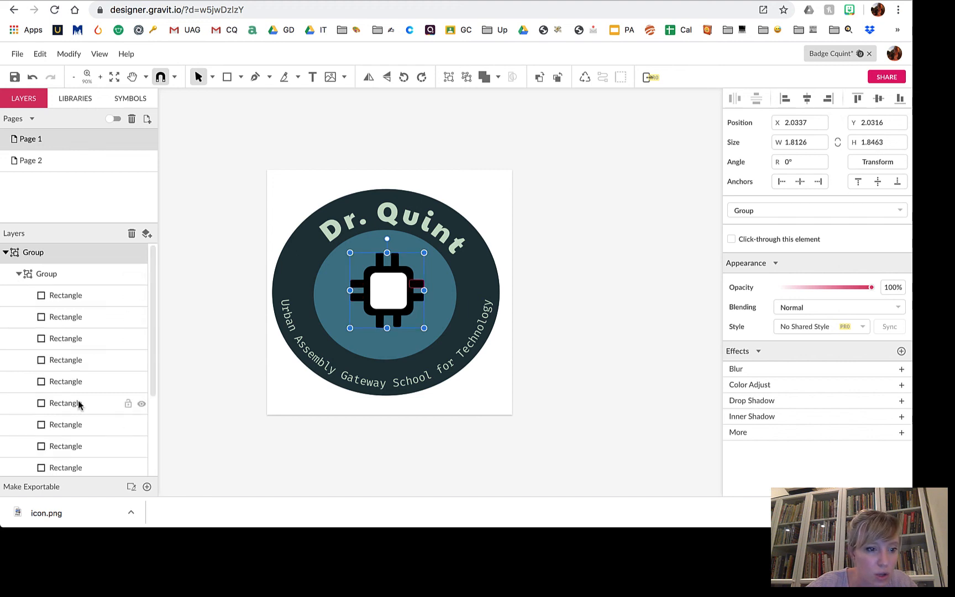
scroll(77, 403, down, 2)
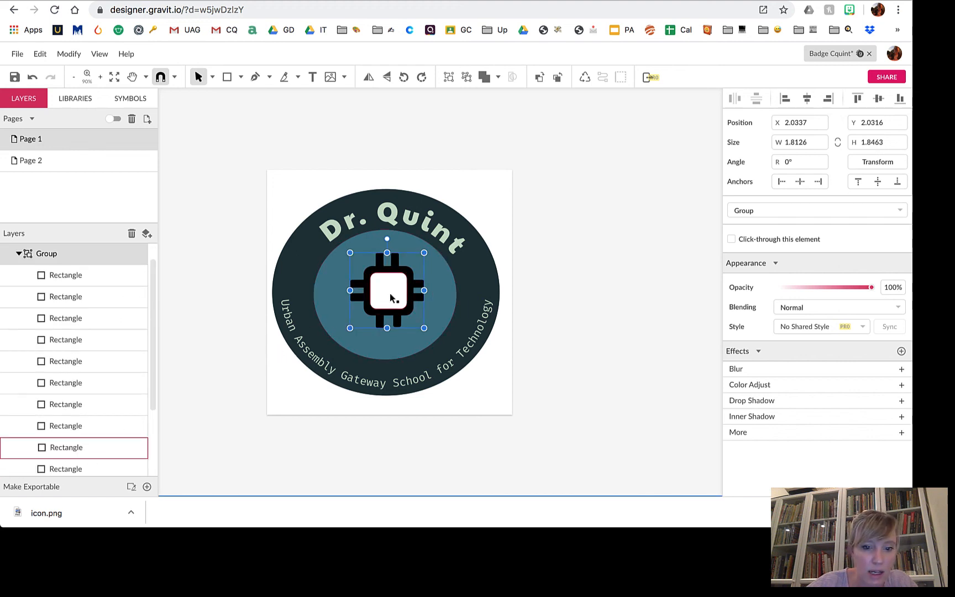
click(60, 447)
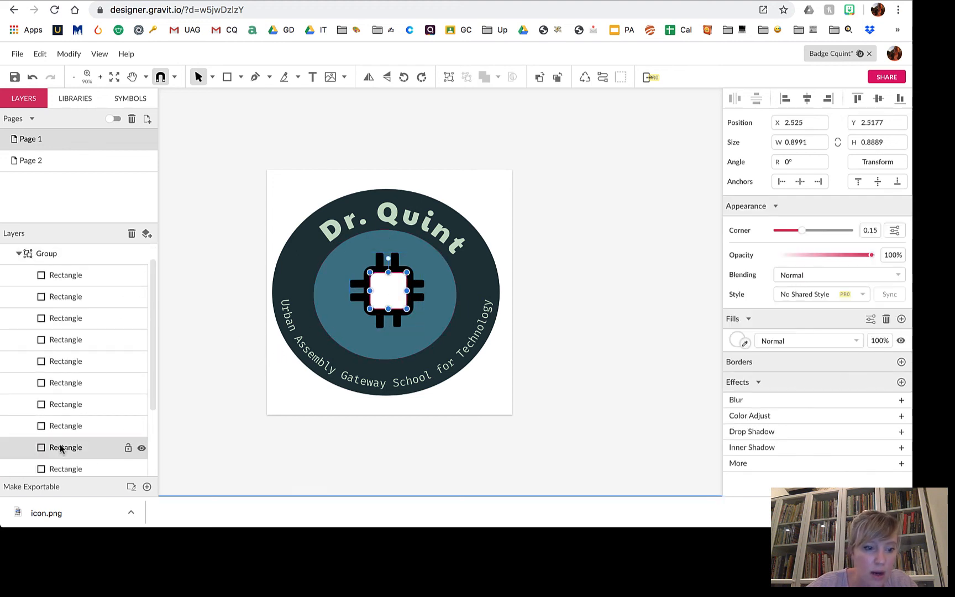
click(737, 340)
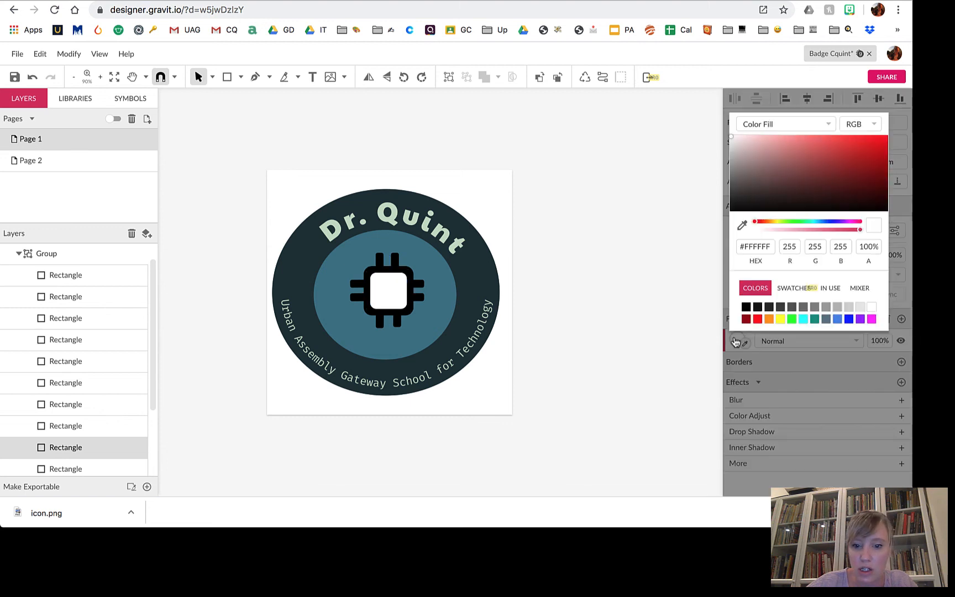
click(838, 307)
click(594, 367)
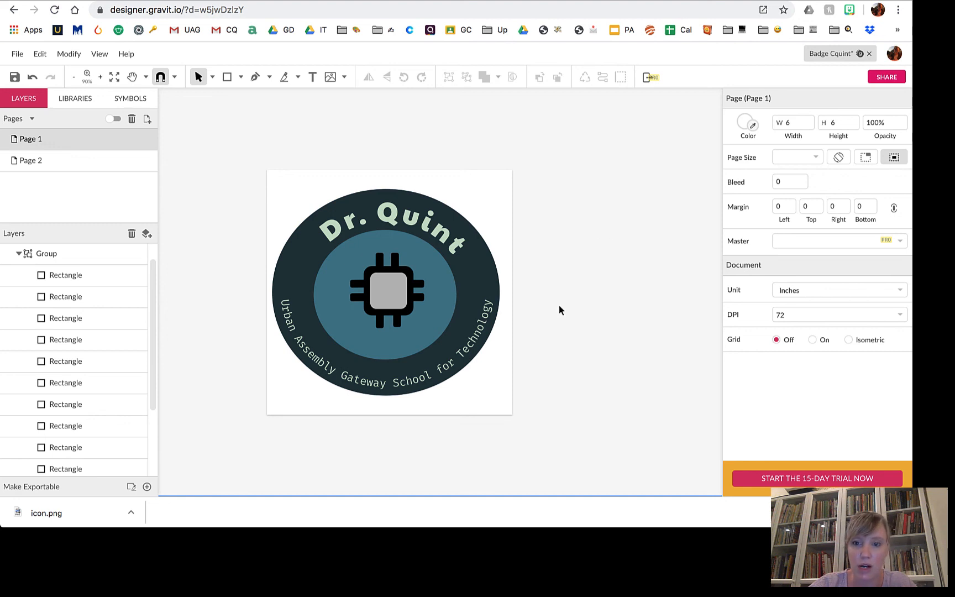
Reselect the chip's inner rectangle and fill it with the light green sampled from the curved name text
click(422, 291)
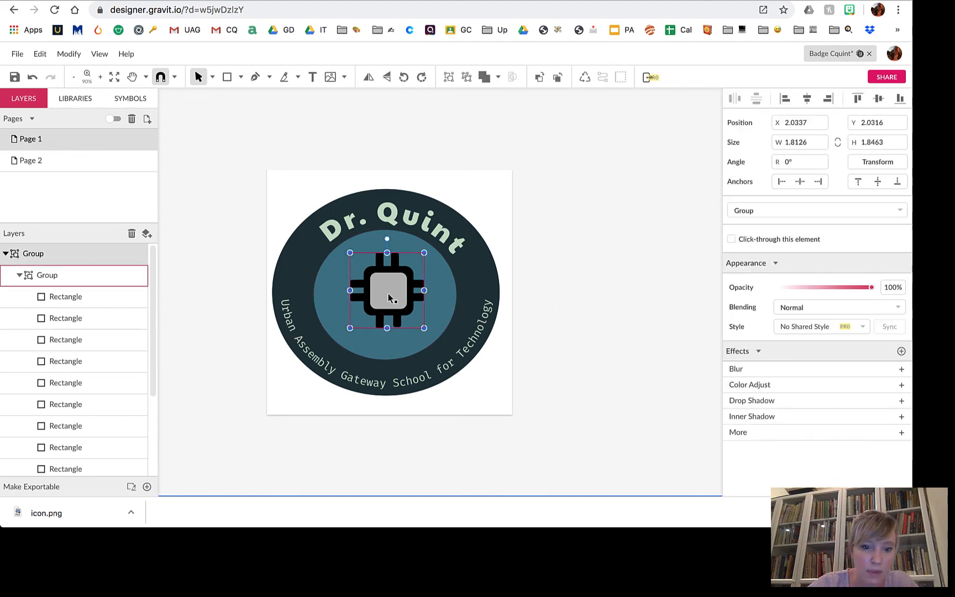
scroll(92, 386, down, 5)
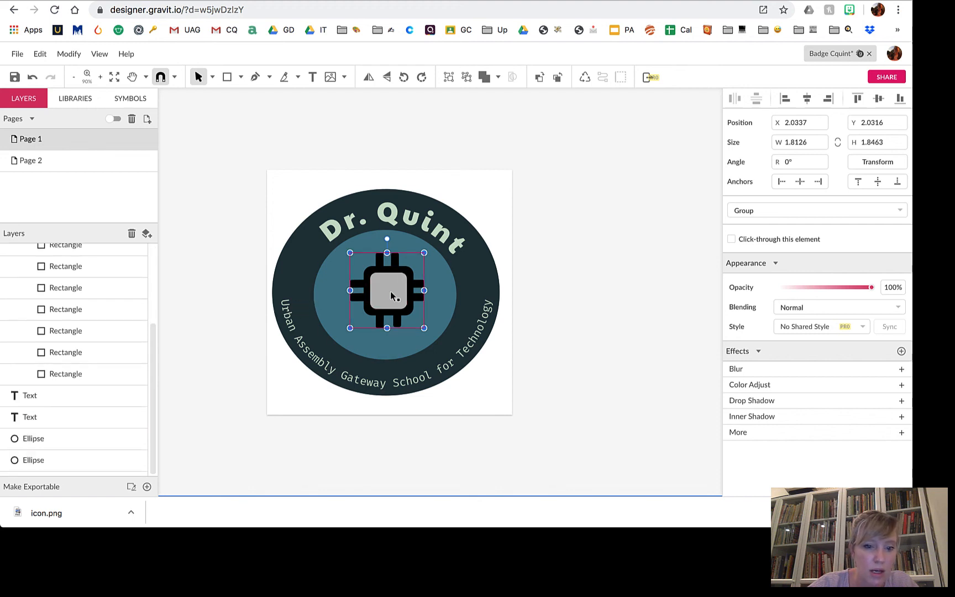
click(396, 292)
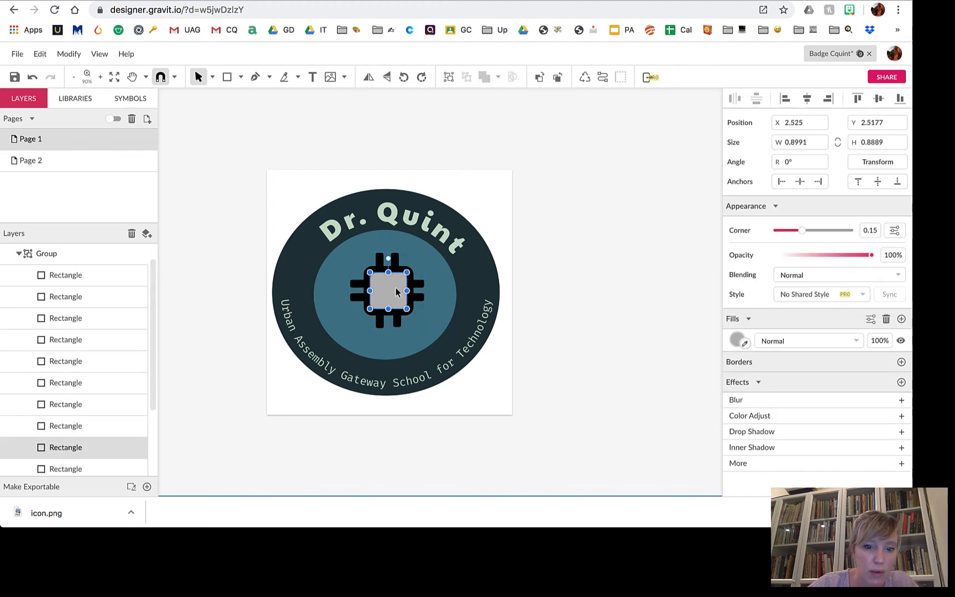
double_click(66, 448)
click(26, 448)
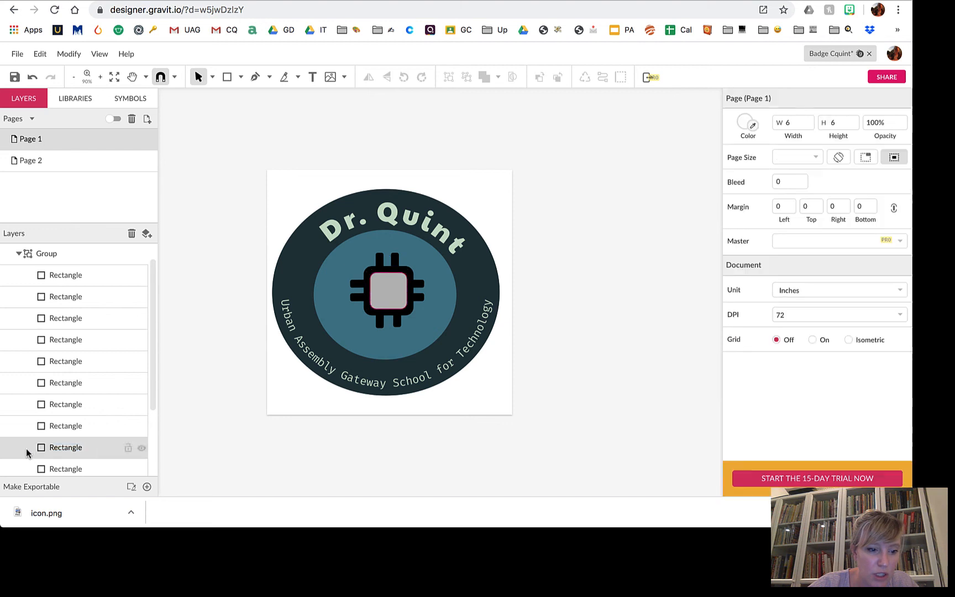
click(68, 449)
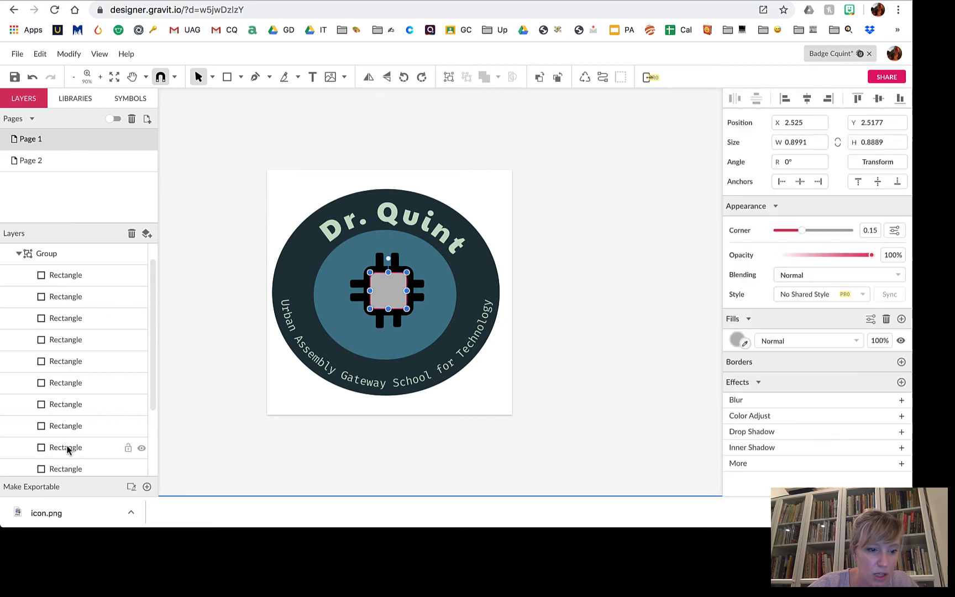
click(739, 337)
click(747, 345)
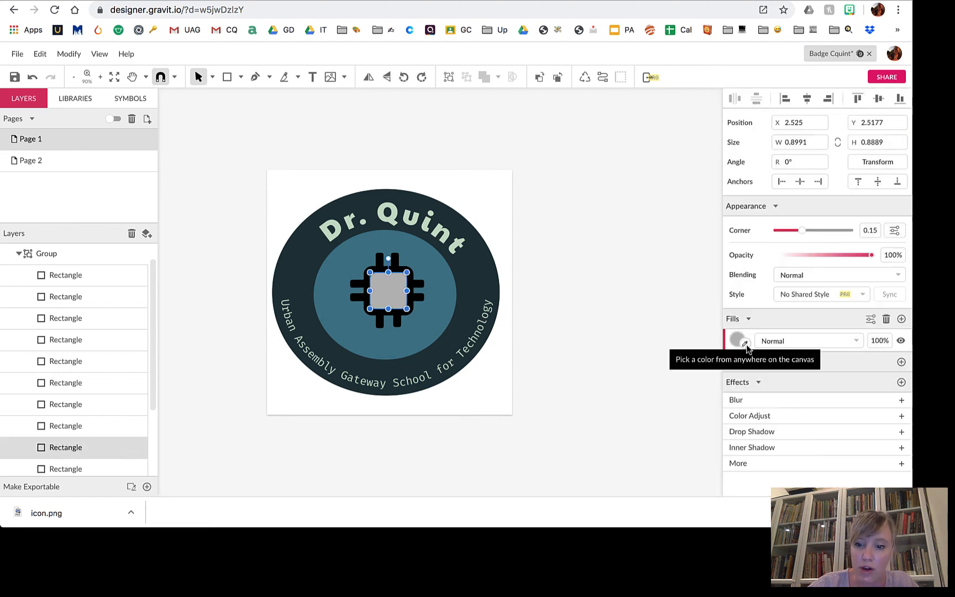
click(747, 345)
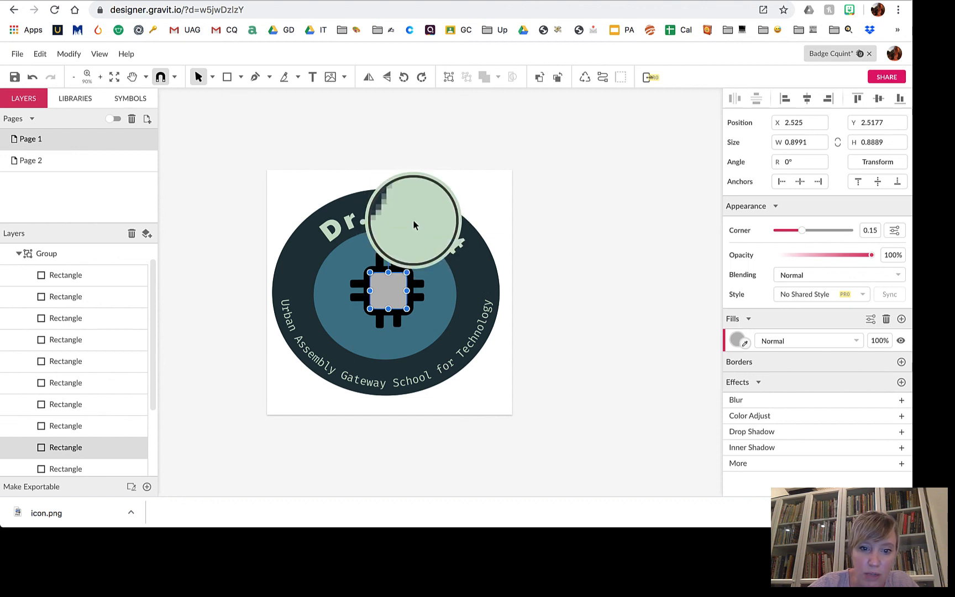
click(414, 224)
click(565, 352)
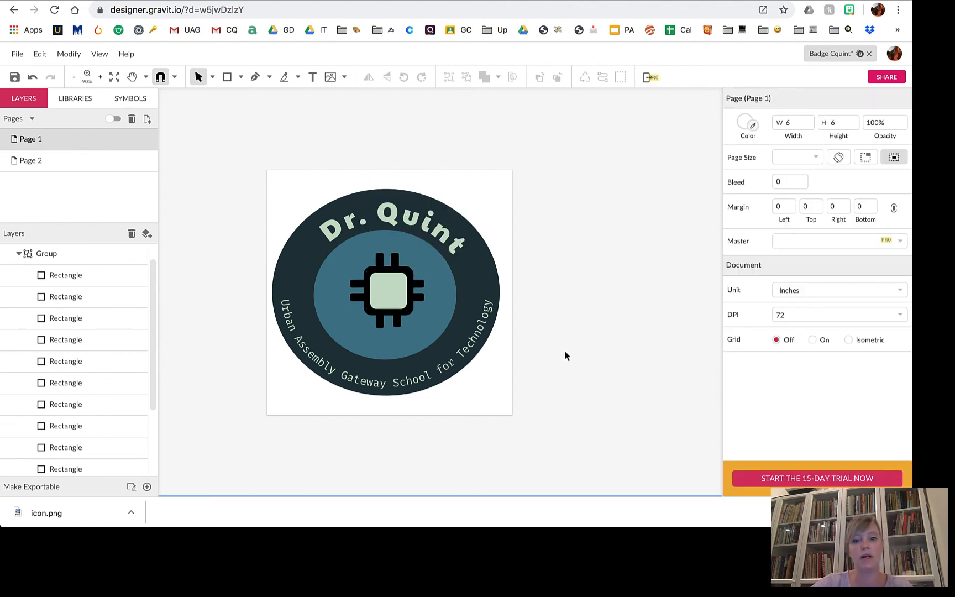